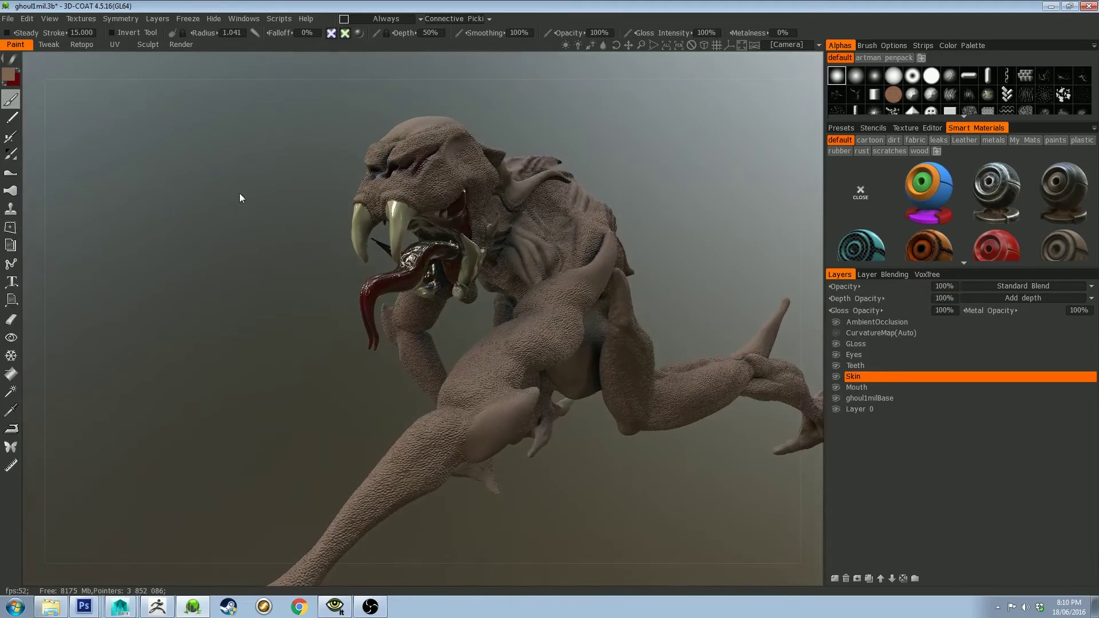
# Examine the gloss on the creature's skin, teeth and tongue up close from several angles.
pyautogui.moveTo(242, 194); pyautogui.dragTo(287, 257, button='right')
pyautogui.moveTo(288, 253)
pyautogui.mouseDown()
pyautogui.moveTo(301, 239)
pyautogui.moveTo(274, 228)
pyautogui.moveTo(291, 254)
pyautogui.moveTo(289, 240)
pyautogui.moveTo(323, 262)
pyautogui.moveTo(336, 248)
pyautogui.moveTo(409, 254)
pyautogui.moveTo(246, 236)
pyautogui.moveTo(293, 194)
pyautogui.moveTo(336, 197)
pyautogui.moveTo(248, 246)
pyautogui.moveTo(267, 240)
pyautogui.moveTo(205, 256)
pyautogui.moveTo(280, 232)
pyautogui.moveTo(294, 239)
pyautogui.mouseUp()
pyautogui.moveTo(297, 278); pyautogui.dragTo(252, 264)
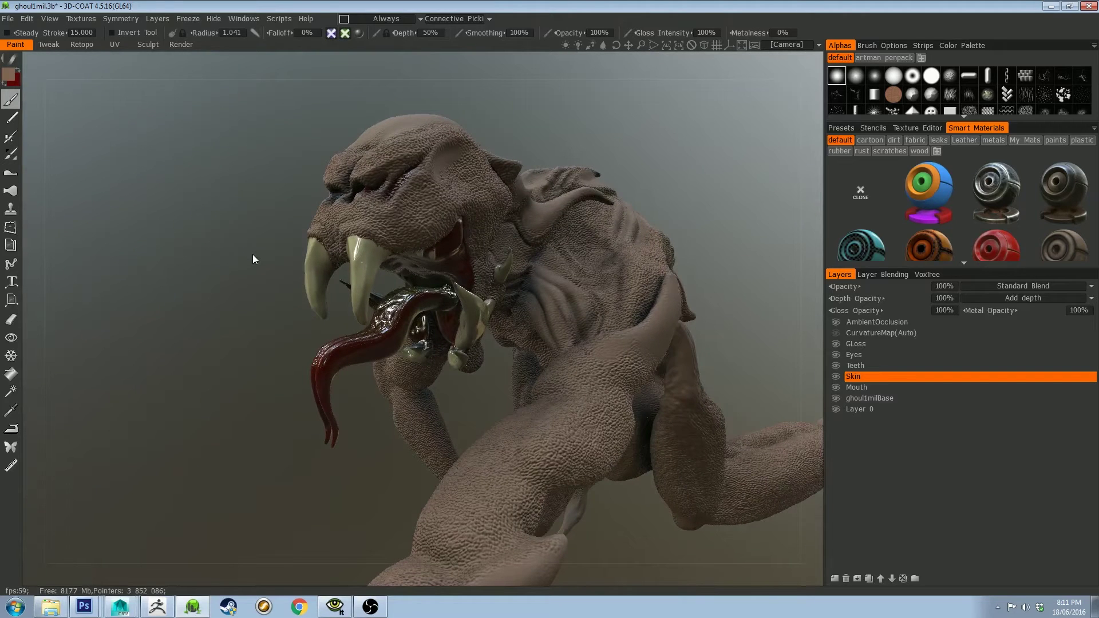
pyautogui.moveTo(269, 304); pyautogui.dragTo(391, 302)
pyautogui.moveTo(371, 244); pyautogui.dragTo(320, 269, button='right')
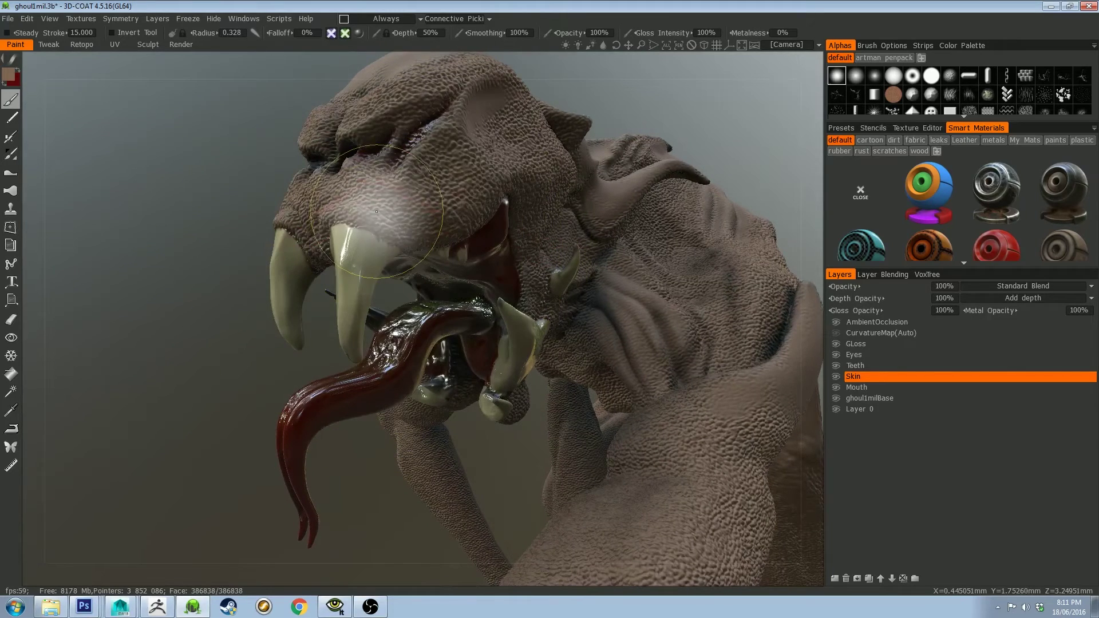
pyautogui.moveTo(372, 243); pyautogui.dragTo(355, 252, button='right')
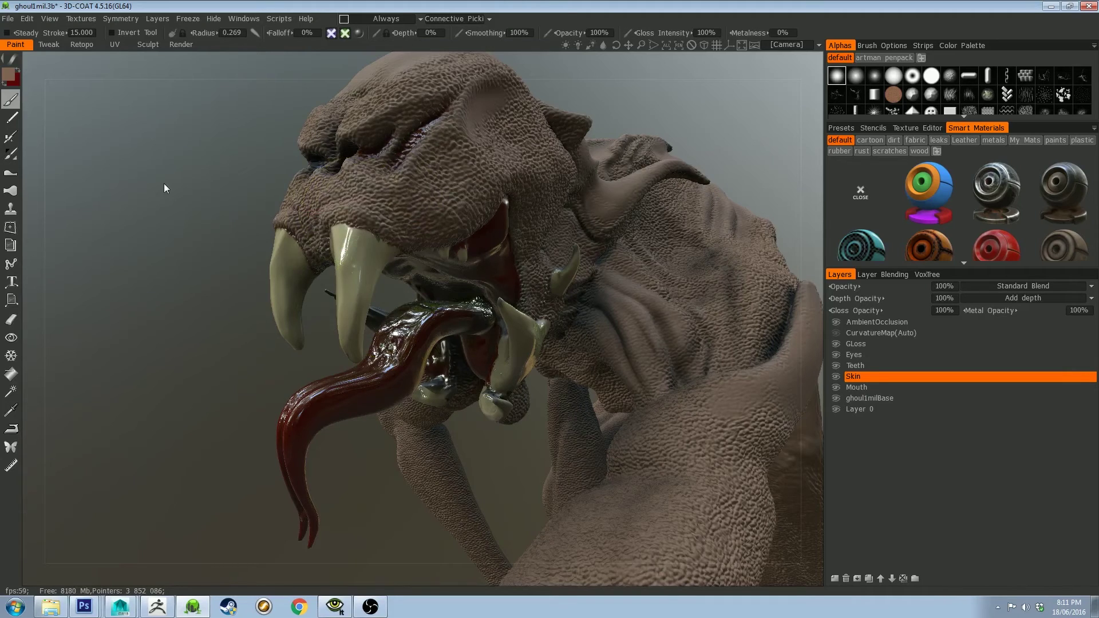
pyautogui.moveTo(195, 269); pyautogui.dragTo(223, 255)
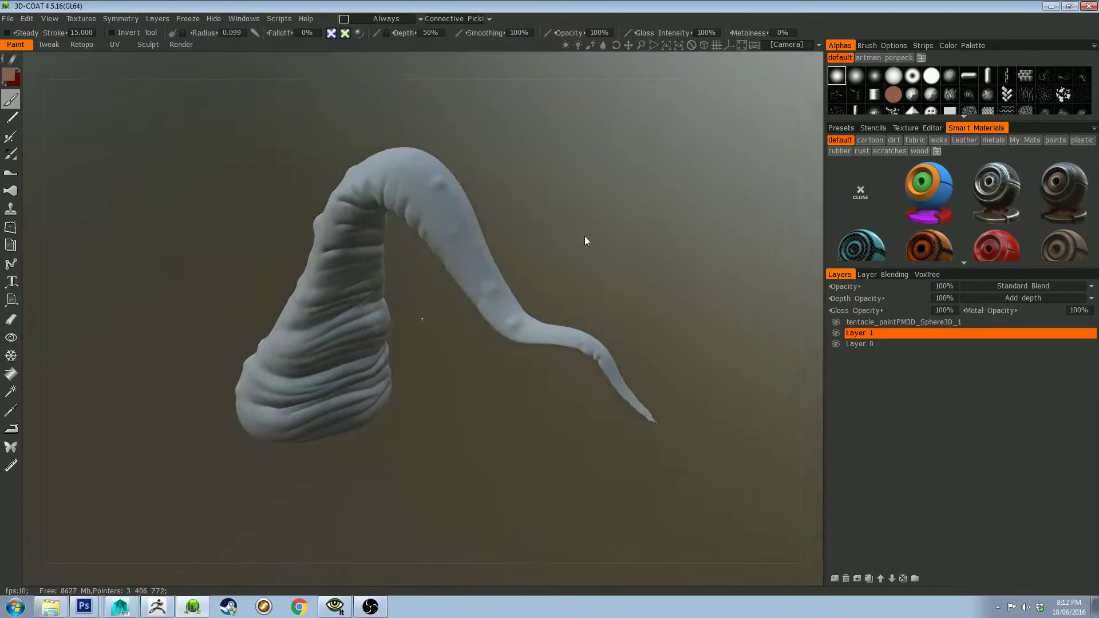
# Enlarge the paint brush radius to about 0.281 for working on the tentacle.
pyautogui.moveTo(586, 239)
pyautogui.mouseDown()
pyautogui.moveTo(706, 216)
pyautogui.moveTo(557, 204)
pyautogui.moveTo(745, 229)
pyautogui.moveTo(535, 191)
pyautogui.moveTo(662, 181)
pyautogui.moveTo(520, 191)
pyautogui.moveTo(584, 166)
pyautogui.moveTo(439, 338)
pyautogui.moveTo(465, 285)
pyautogui.moveTo(474, 311)
pyautogui.moveTo(467, 306)
pyautogui.mouseUp()
pyautogui.moveTo(369, 275)
pyautogui.mouseDown(button='right')
pyautogui.moveTo(392, 238)
pyautogui.moveTo(375, 253)
pyautogui.moveTo(378, 284)
pyautogui.mouseUp(button='right')
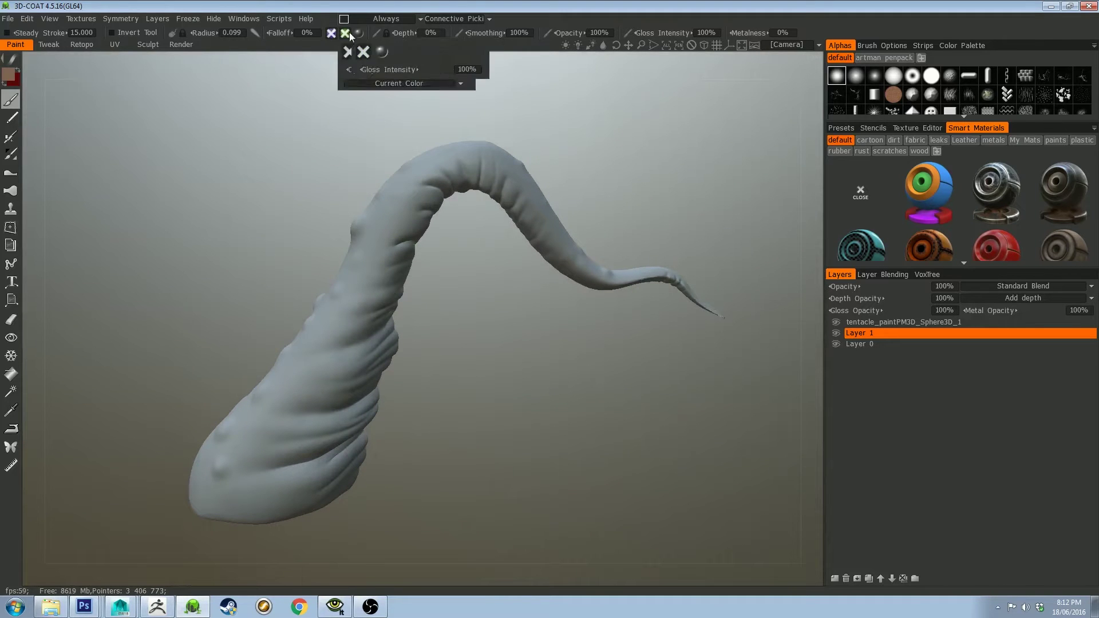
pyautogui.moveTo(589, 340); pyautogui.dragTo(598, 346)
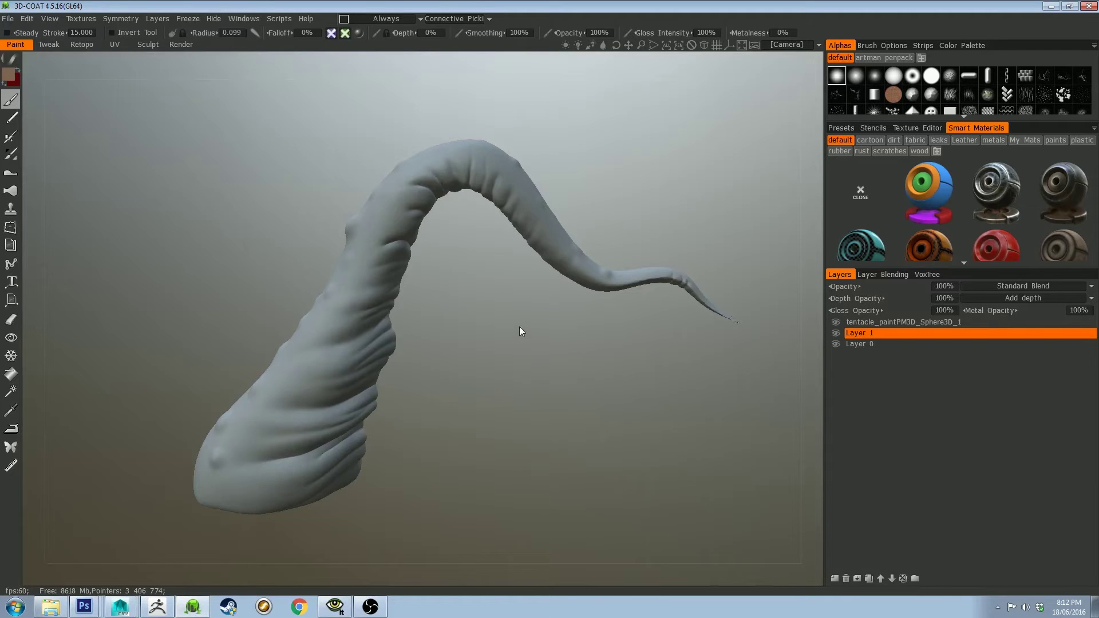
pyautogui.moveTo(520, 331)
pyautogui.mouseDown()
pyautogui.moveTo(481, 336)
pyautogui.moveTo(346, 312)
pyautogui.mouseUp()
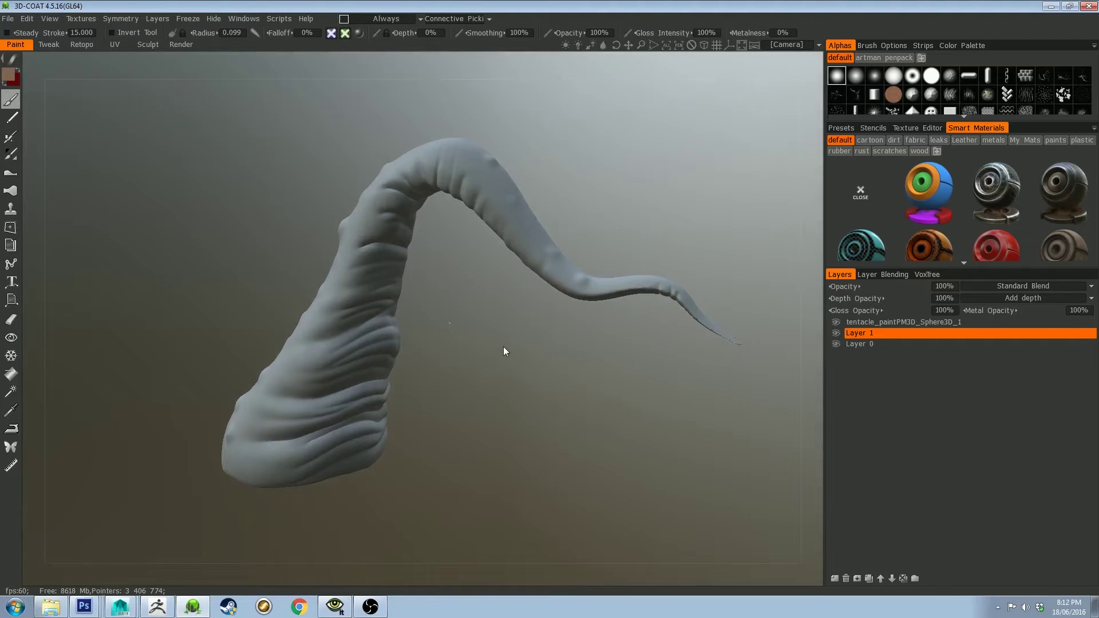
pyautogui.moveTo(515, 344)
pyautogui.mouseDown()
pyautogui.moveTo(577, 334)
pyautogui.moveTo(504, 320)
pyautogui.mouseUp()
pyautogui.moveTo(402, 363); pyautogui.dragTo(540, 368, button='right')
pyautogui.moveTo(462, 372); pyautogui.dragTo(506, 372, button='right')
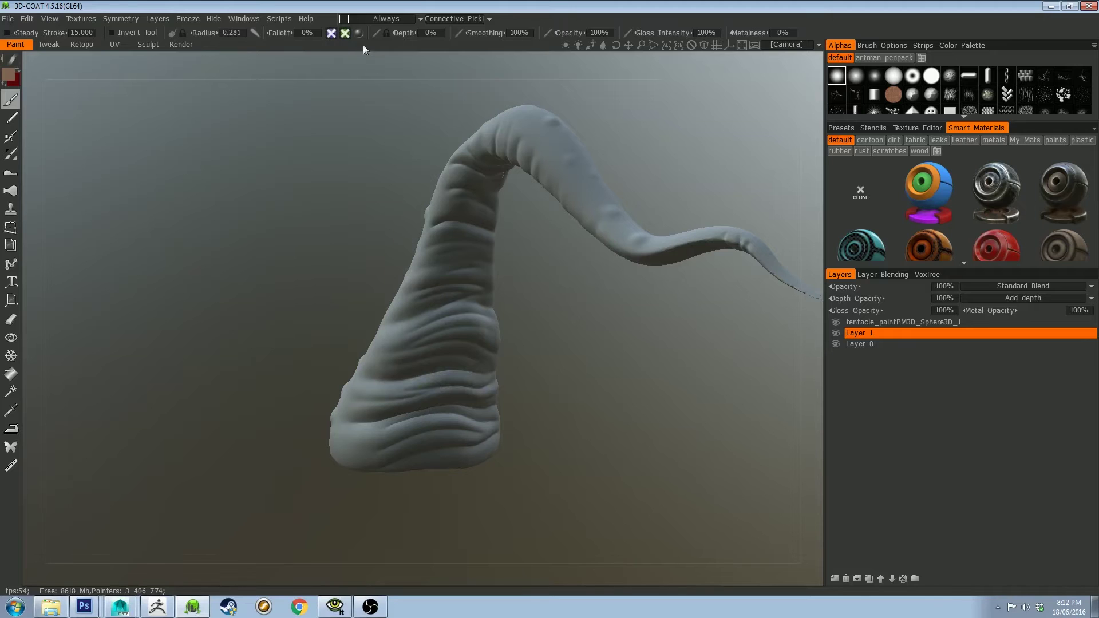
pyautogui.moveTo(359, 35)
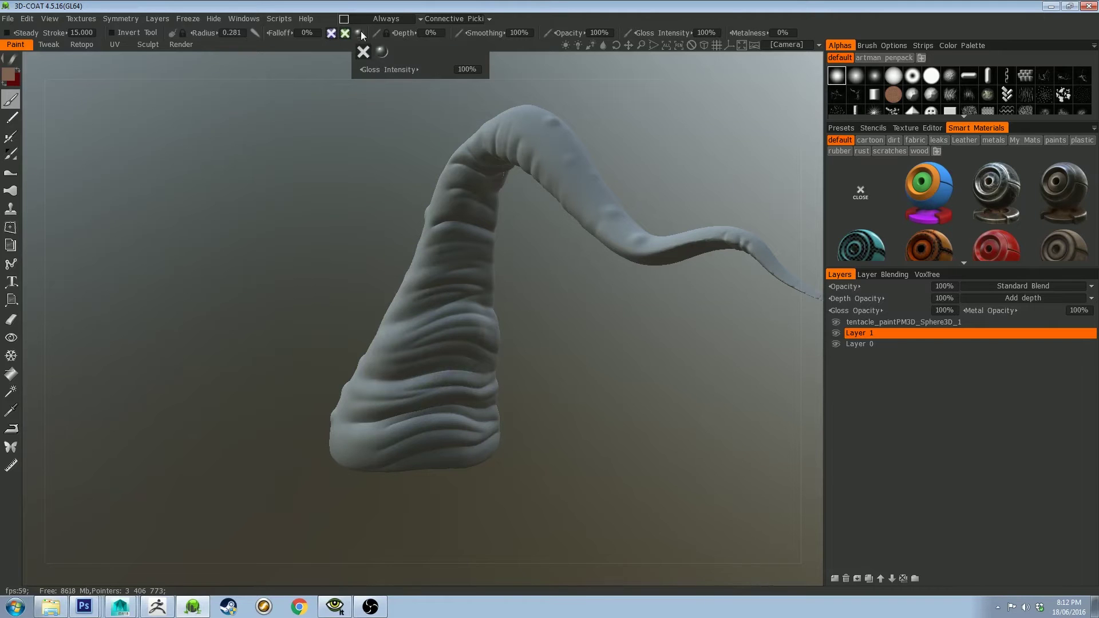
# Rename the paint layer Layer 1 as Gloss.
pyautogui.doubleClick(859, 333)
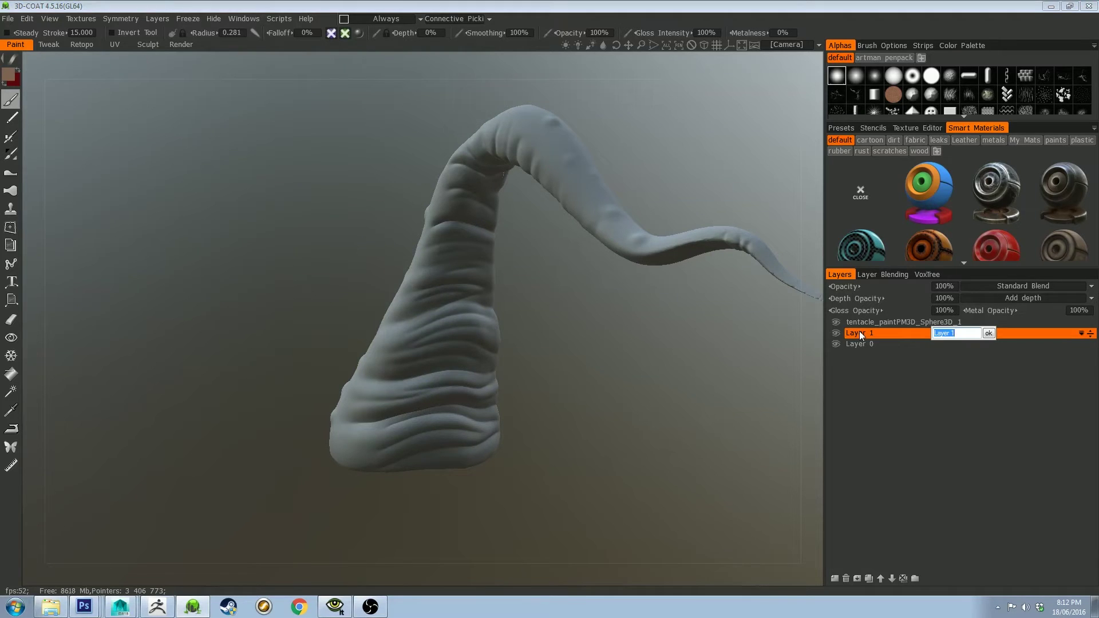
pyautogui.write('Gloss')
pyautogui.press('Return')
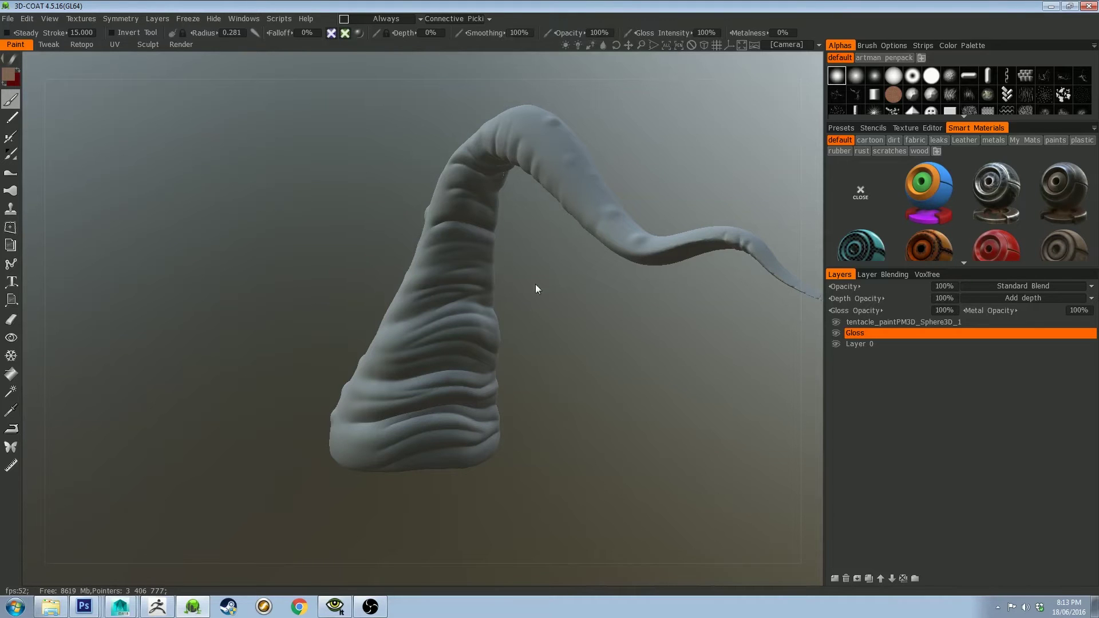
# Paint three glossy bands across the tentacle, at its base, middle and just below the bend, on the Gloss layer.
pyautogui.moveTo(552, 270)
pyautogui.mouseDown()
pyautogui.moveTo(539, 262)
pyautogui.moveTo(576, 260)
pyautogui.moveTo(572, 246)
pyautogui.moveTo(565, 269)
pyautogui.mouseUp()
pyautogui.moveTo(425, 435)
pyautogui.mouseDown()
pyautogui.moveTo(388, 448)
pyautogui.moveTo(530, 439)
pyautogui.moveTo(377, 441)
pyautogui.mouseUp()
pyautogui.moveTo(275, 359)
pyautogui.mouseDown()
pyautogui.moveTo(362, 324)
pyautogui.moveTo(299, 350)
pyautogui.moveTo(321, 343)
pyautogui.mouseUp()
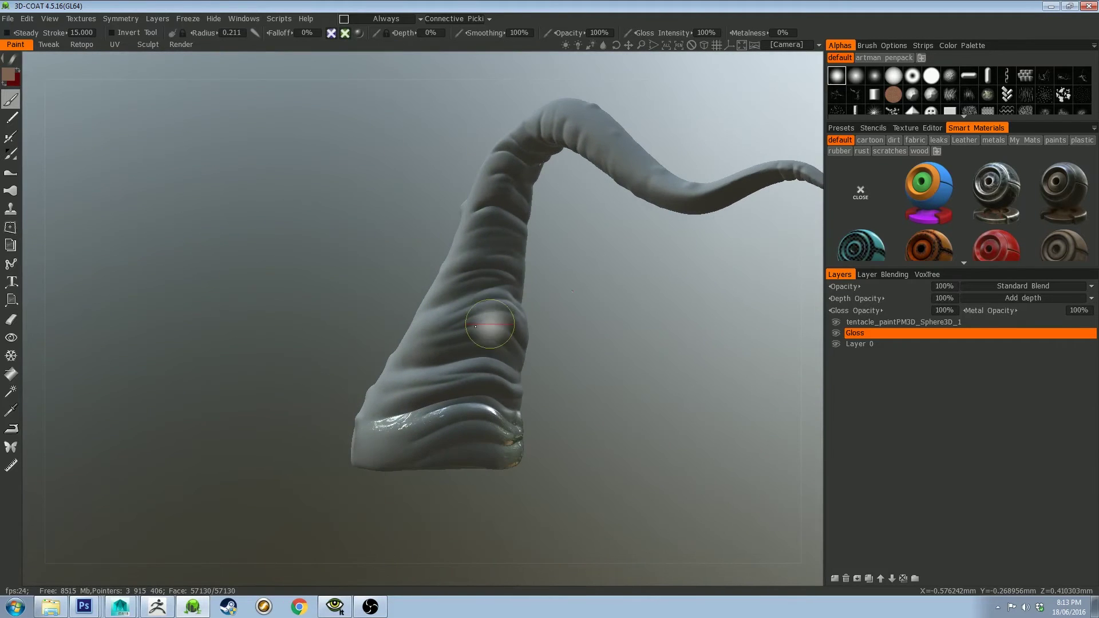
pyautogui.scroll(6, 589, 324)
pyautogui.moveTo(372, 369); pyautogui.dragTo(362, 380)
pyautogui.moveTo(731, 300)
pyautogui.mouseDown()
pyautogui.moveTo(381, 383)
pyautogui.moveTo(645, 417)
pyautogui.moveTo(490, 380)
pyautogui.moveTo(309, 372)
pyautogui.moveTo(400, 339)
pyautogui.moveTo(522, 394)
pyautogui.moveTo(562, 395)
pyautogui.moveTo(521, 460)
pyautogui.moveTo(572, 409)
pyautogui.moveTo(586, 413)
pyautogui.mouseUp()
pyautogui.scroll(-5, 380, 382)
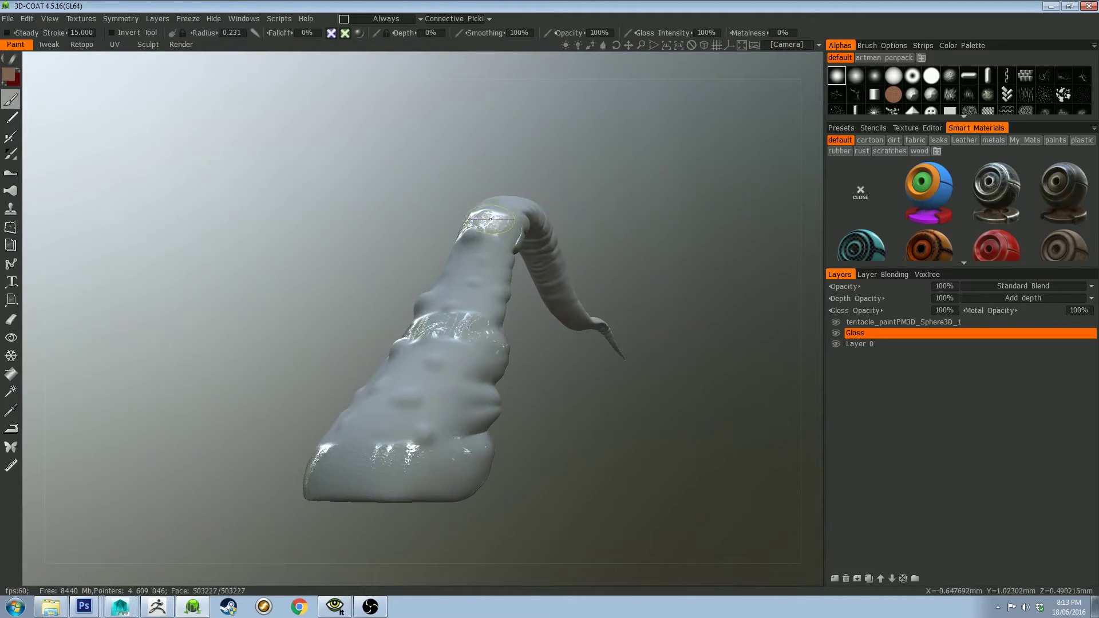
pyautogui.moveTo(590, 182); pyautogui.dragTo(543, 327)
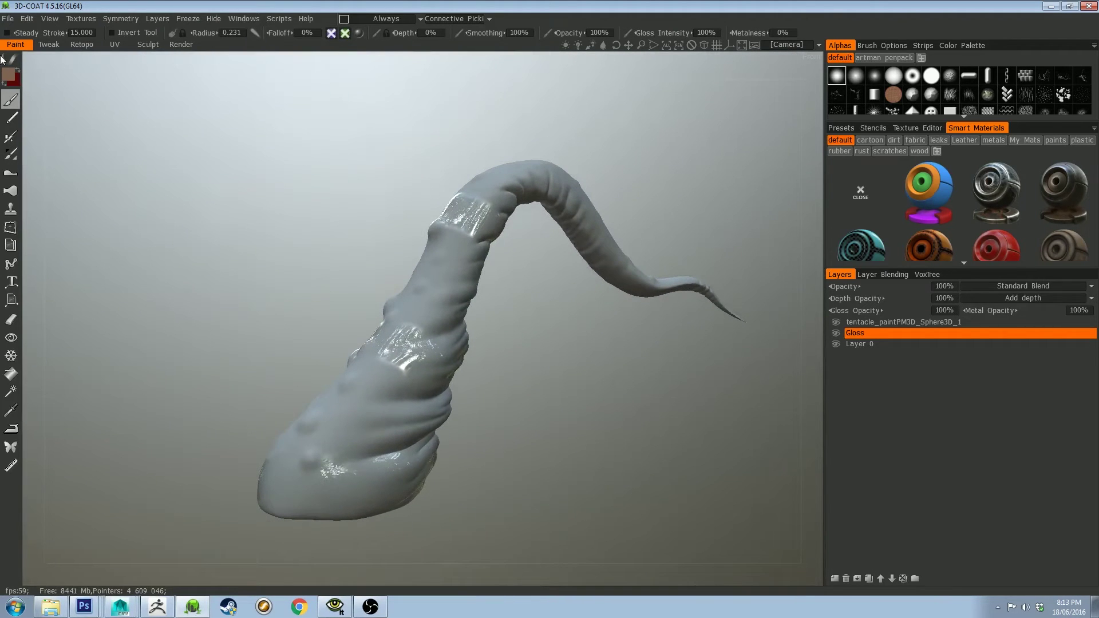
# Export the glossiness map as a TGA file named spec_map into the spec_tutorial sourceimages folder.
pyautogui.click(86, 20)
pyautogui.moveTo(91, 59)
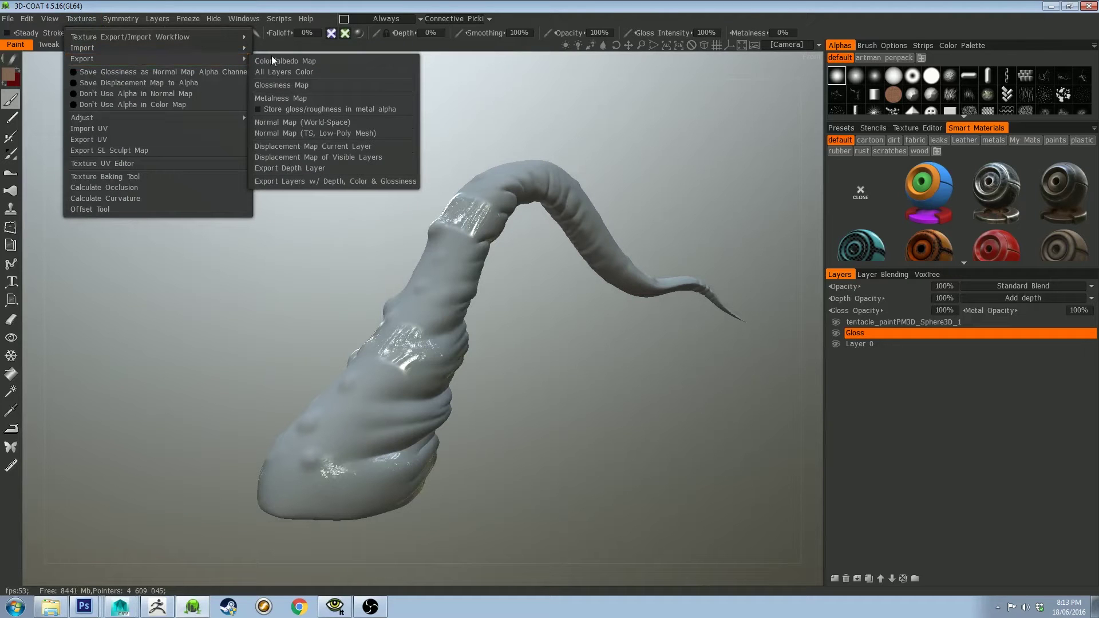
pyautogui.click(278, 86)
pyautogui.moveTo(197, 22); pyautogui.dragTo(261, 35)
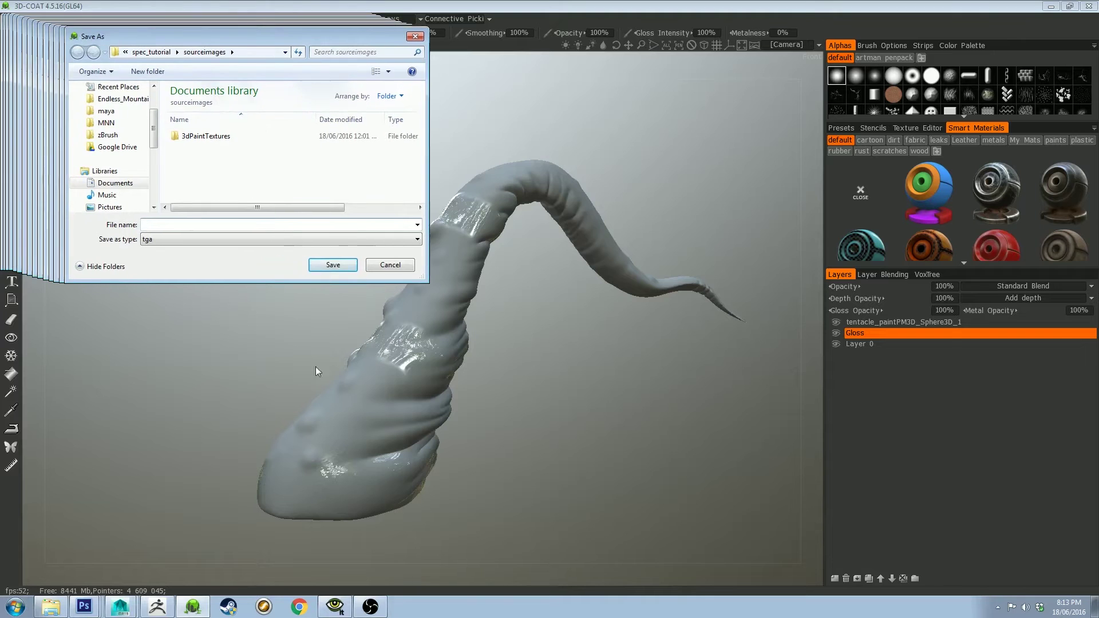
pyautogui.click(390, 241)
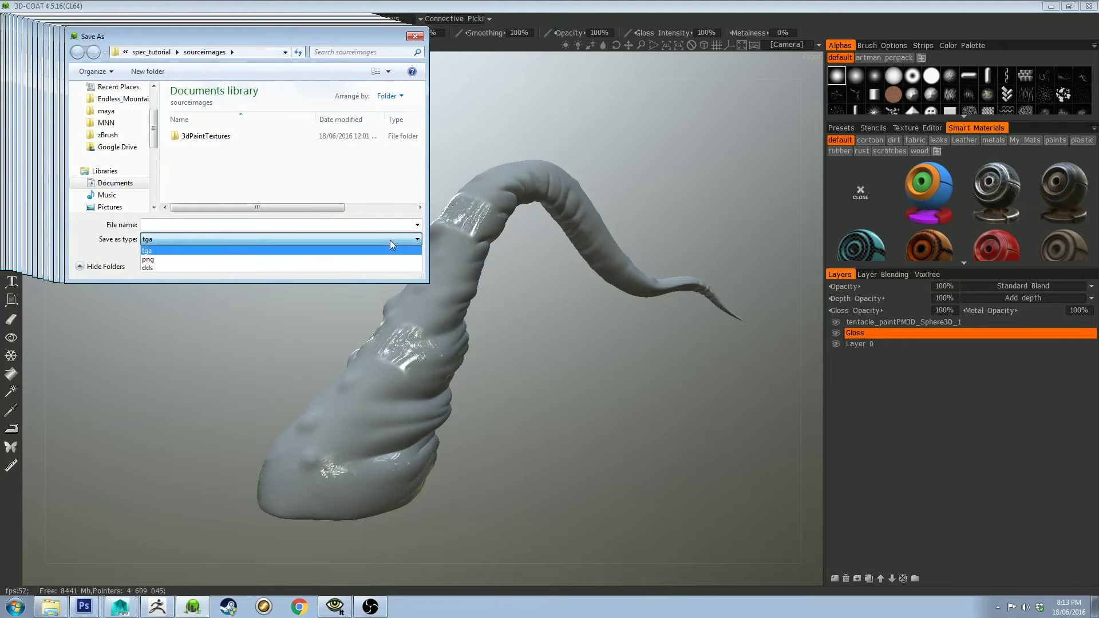
pyautogui.click(390, 240)
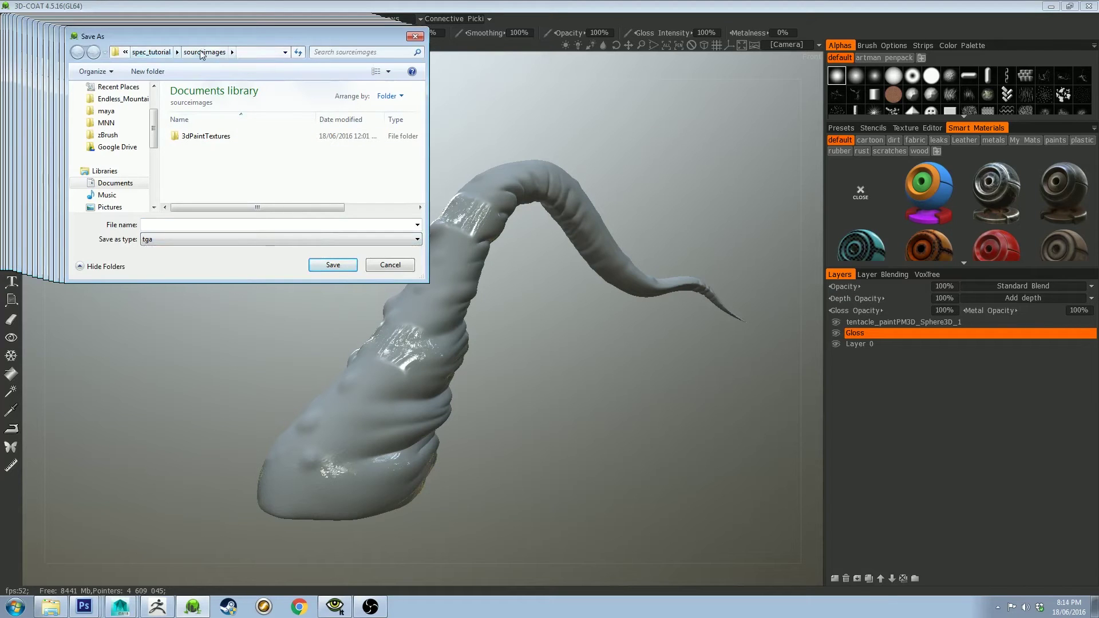
pyautogui.moveTo(229, 36); pyautogui.dragTo(415, 118)
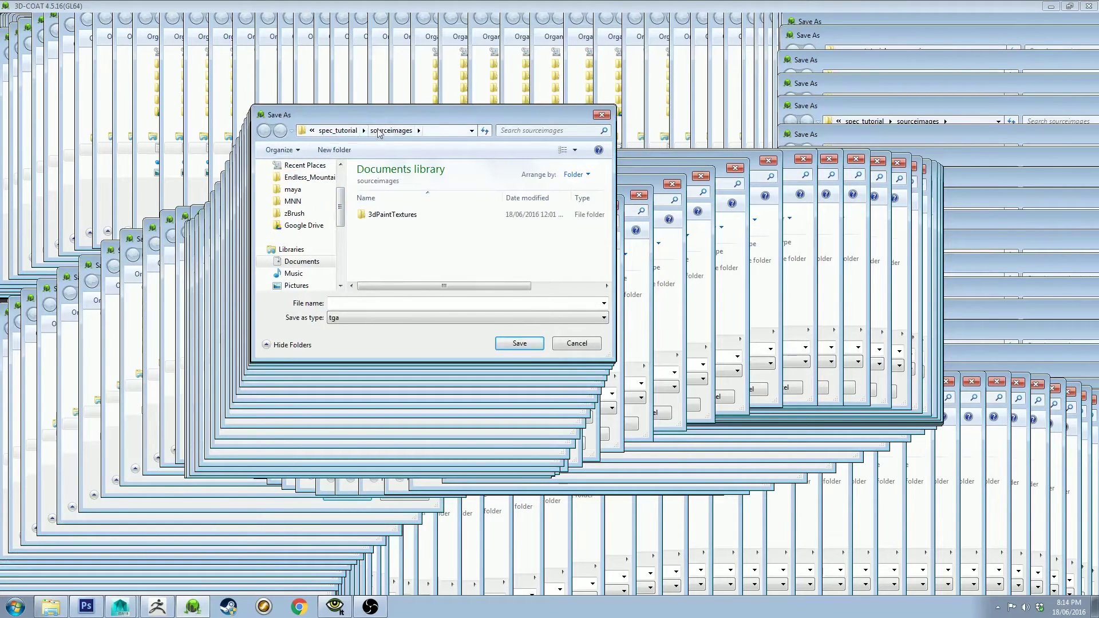
pyautogui.click(382, 303)
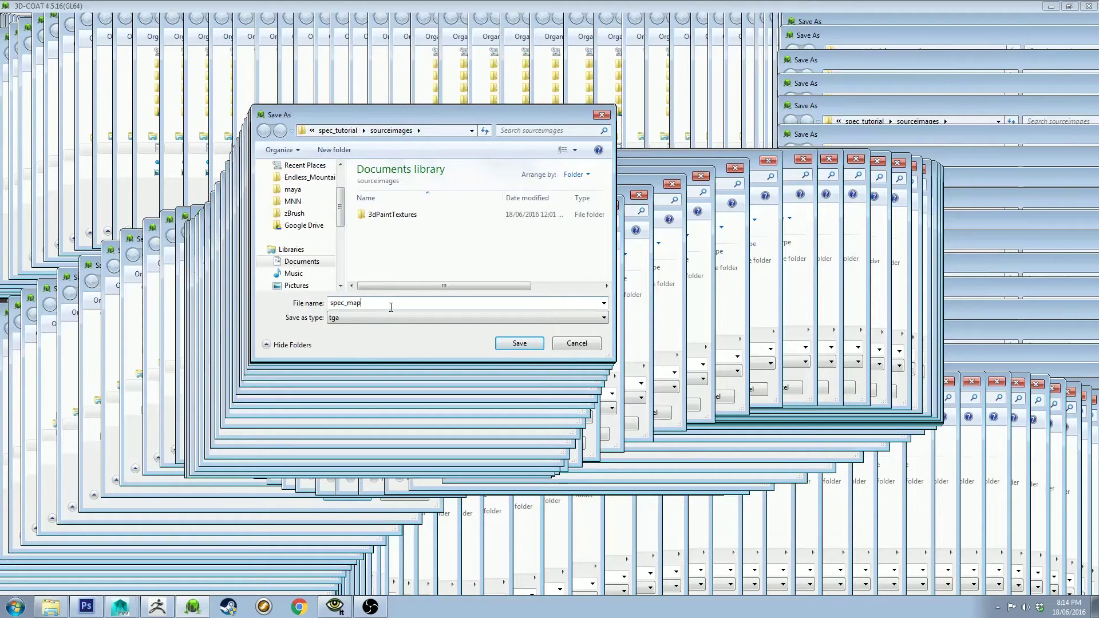
pyautogui.click(518, 343)
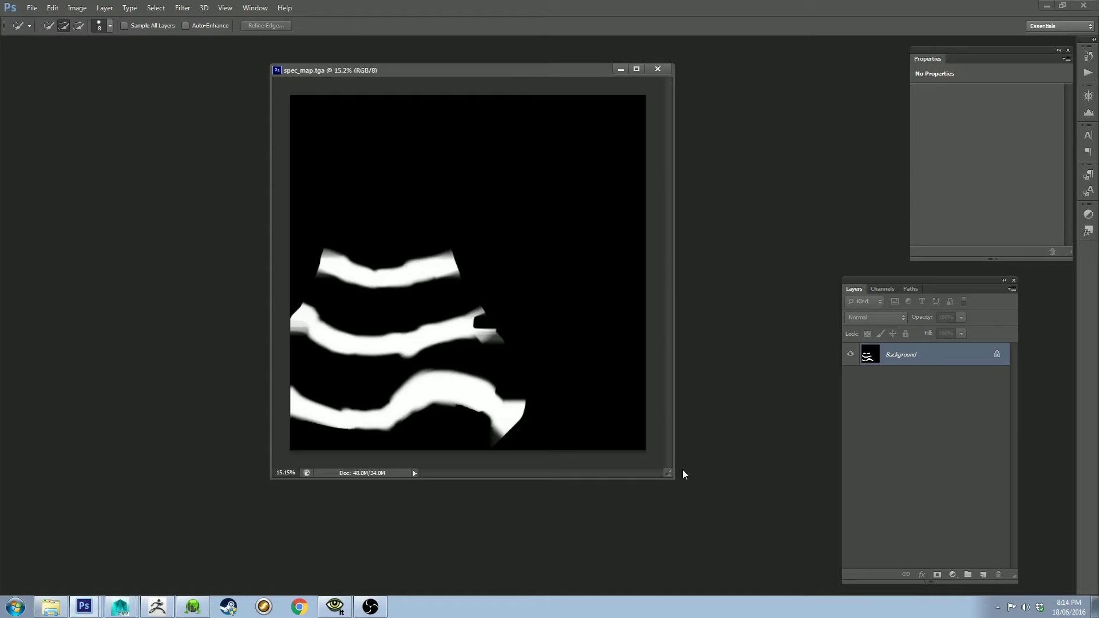
# Examine the painted bands and their soft edges in spec_map.tga in an enlarged Photoshop document window.
pyautogui.moveTo(670, 474); pyautogui.dragTo(797, 500)
pyautogui.moveTo(610, 73); pyautogui.dragTo(561, 77)
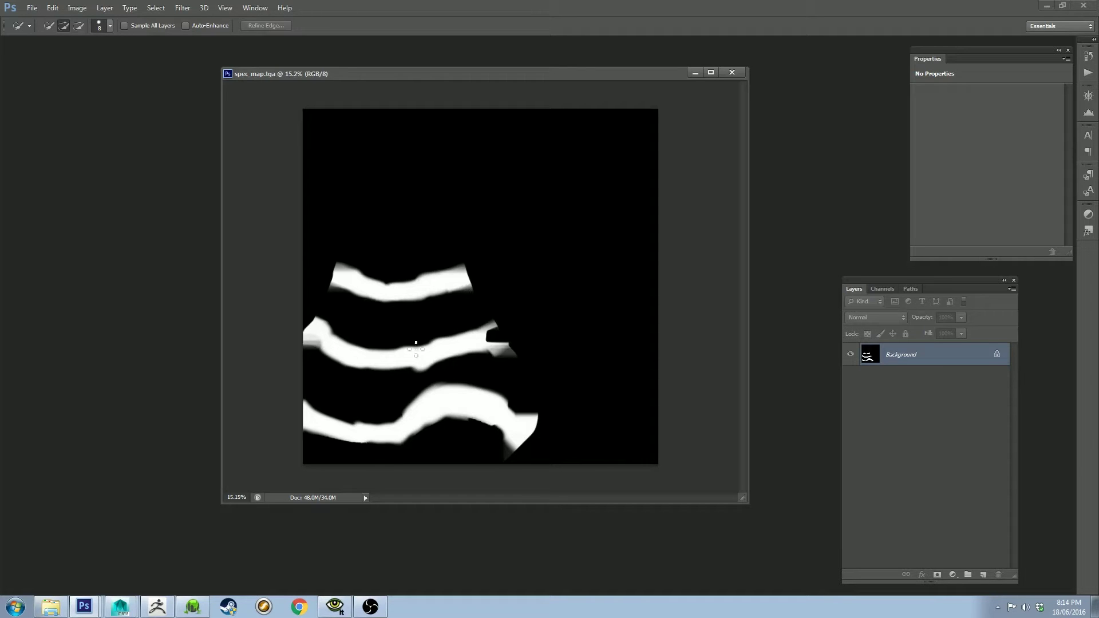
pyautogui.keyDown('alt'); pyautogui.scroll(5, 425, 340); pyautogui.keyUp('alt')
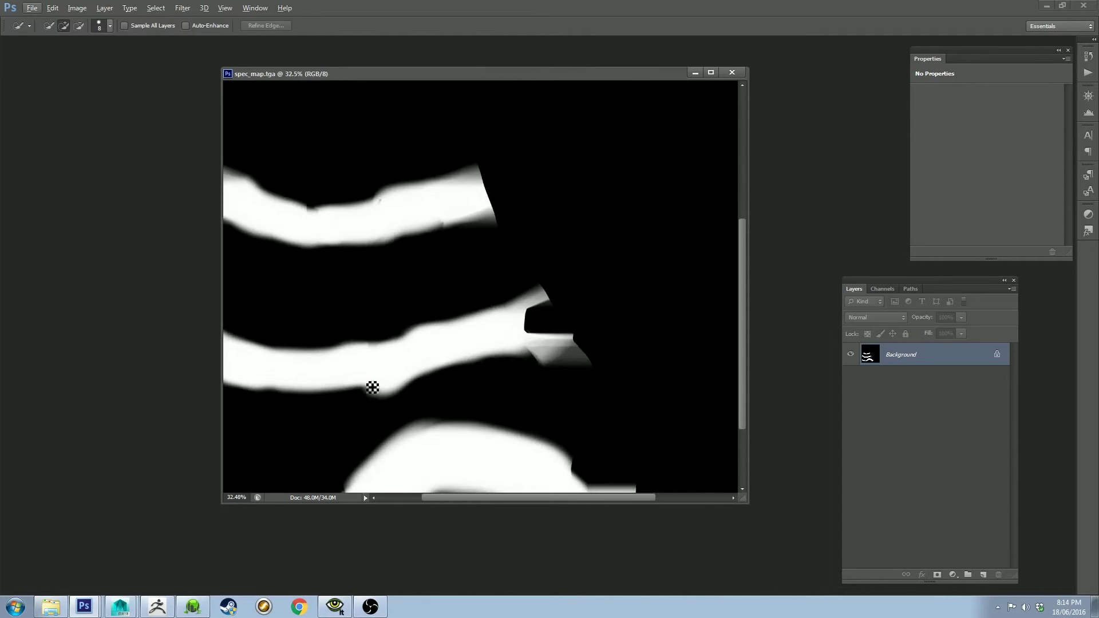
pyautogui.keyDown('alt'); pyautogui.scroll(4, 476, 353); pyautogui.keyUp('alt')
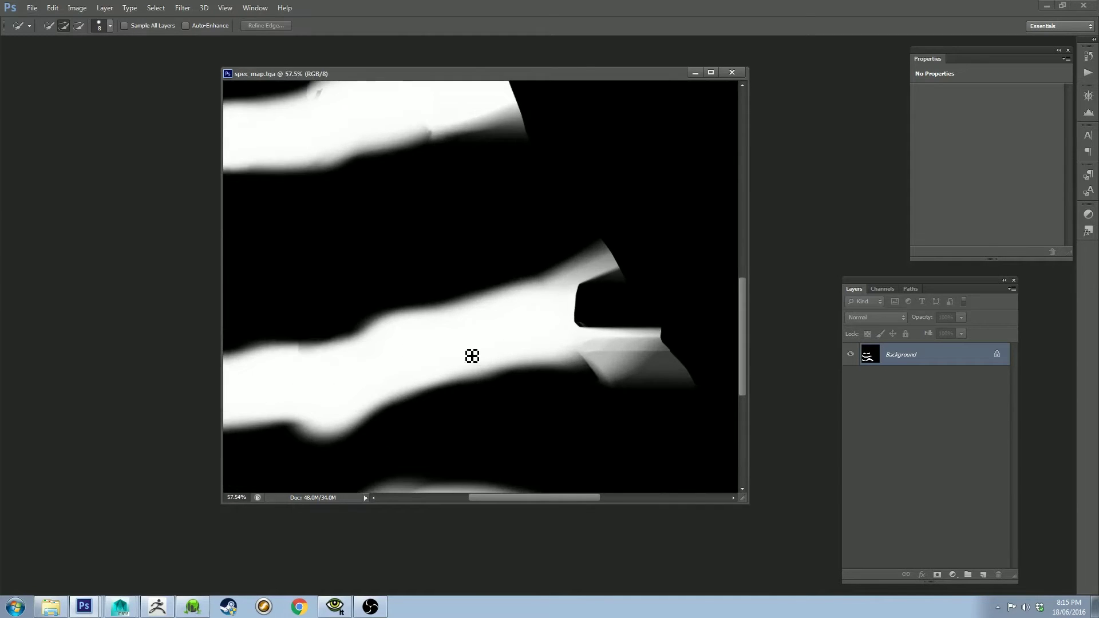
pyautogui.keyDown('alt'); pyautogui.scroll(-4, 443, 356); pyautogui.keyUp('alt')
pyautogui.keyDown('alt'); pyautogui.scroll(-2, 460, 348); pyautogui.keyUp('alt')
pyautogui.keyDown('alt'); pyautogui.scroll(3, 459, 348); pyautogui.keyUp('alt')
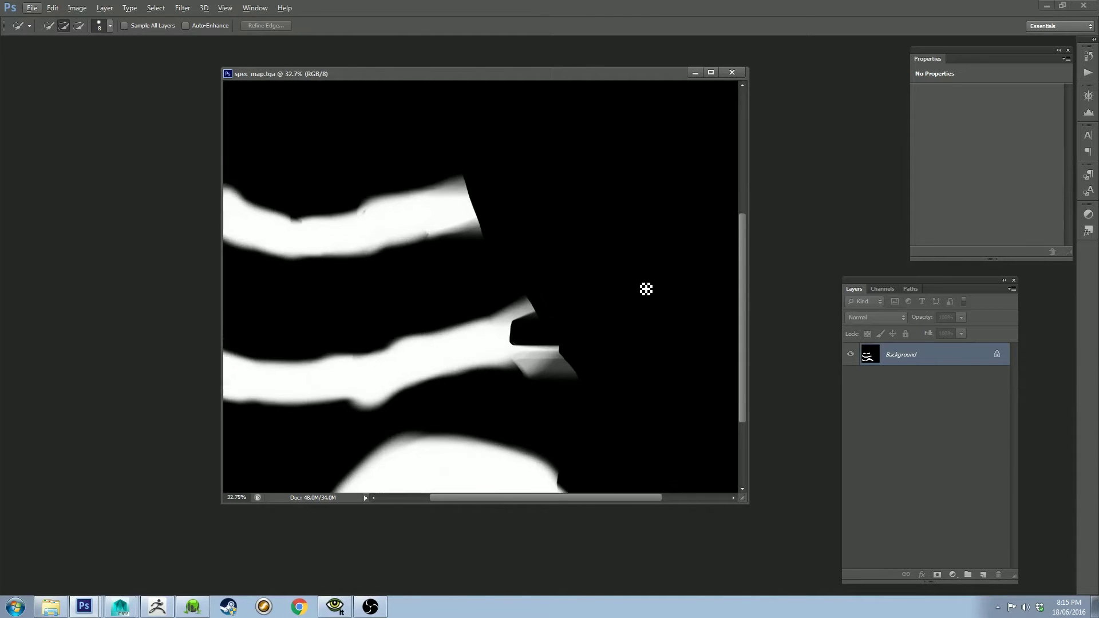
pyautogui.moveTo(743, 238); pyautogui.dragTo(741, 309)
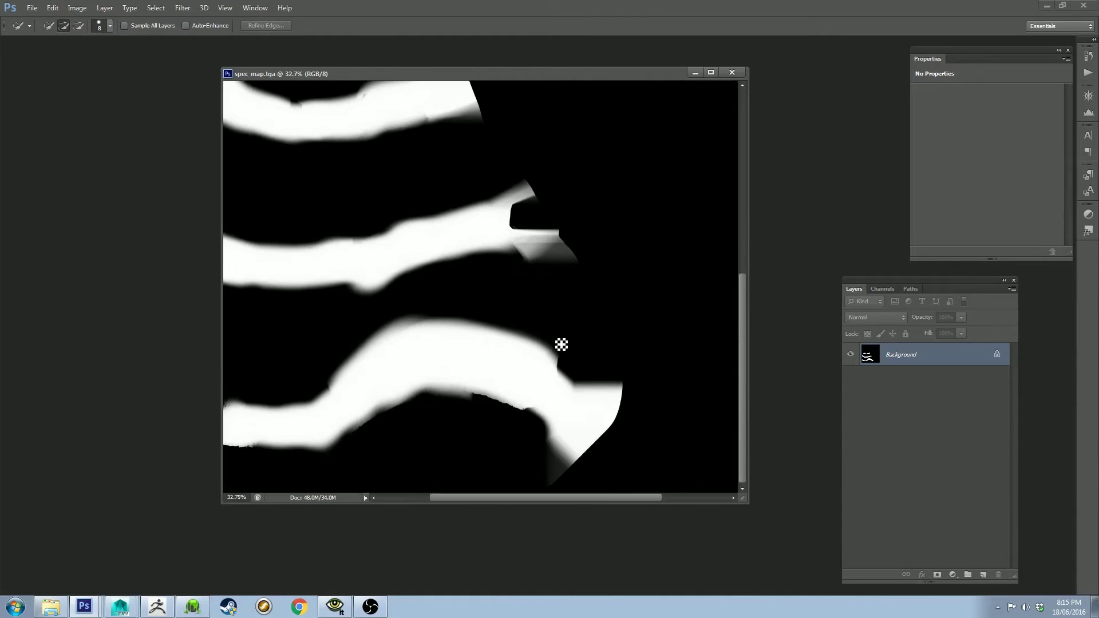
pyautogui.keyDown('alt'); pyautogui.scroll(-2, 559, 334); pyautogui.keyUp('alt')
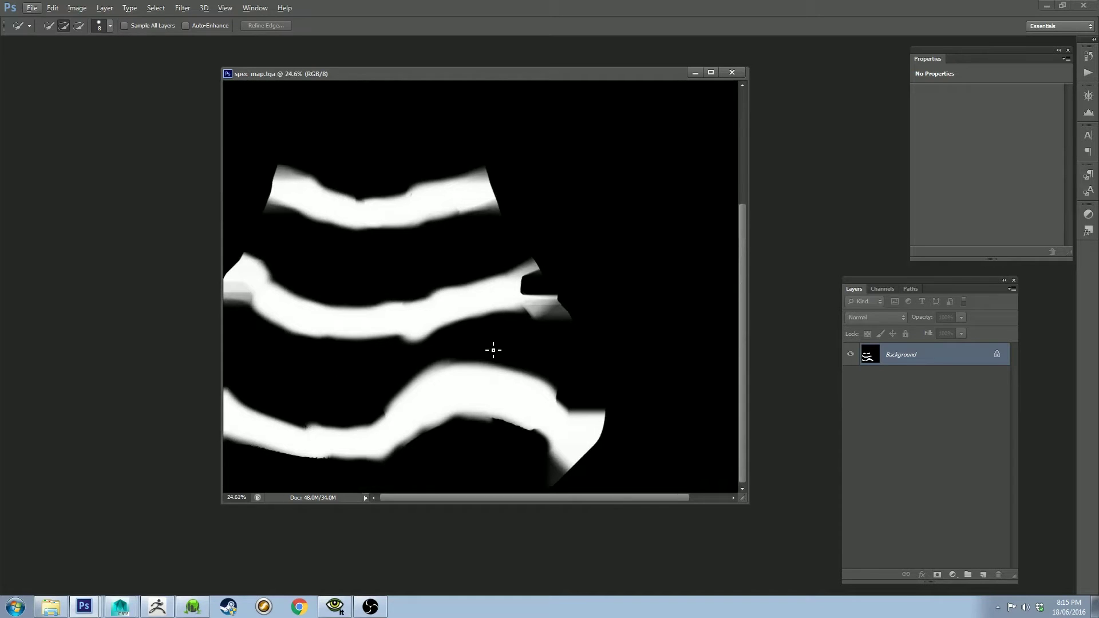
pyautogui.keyDown('alt'); pyautogui.scroll(-2, 553, 345); pyautogui.keyUp('alt')
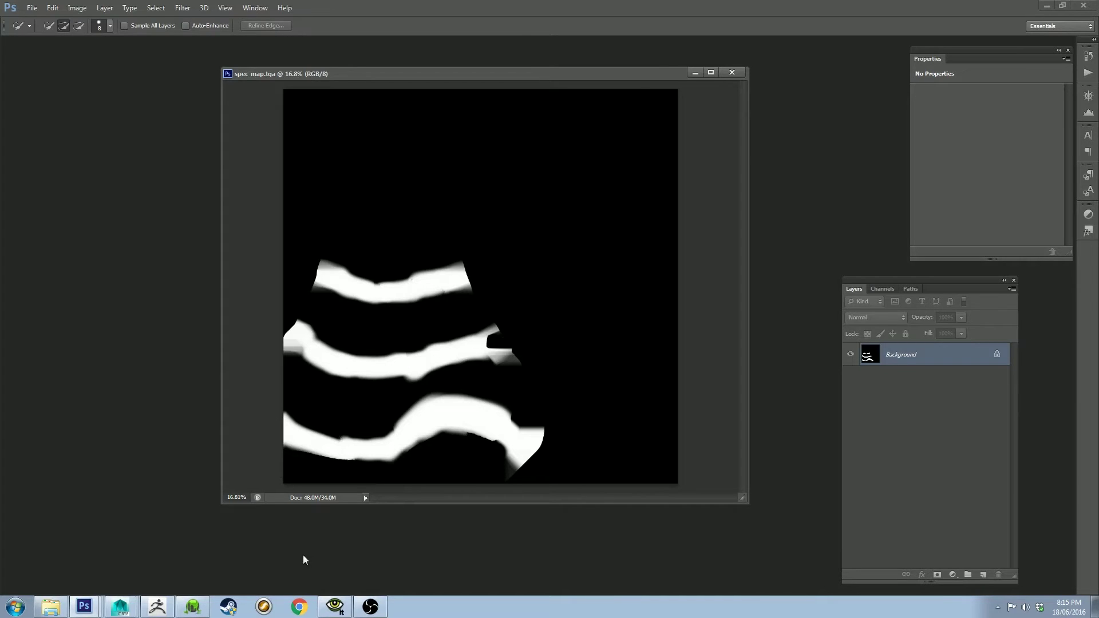
# Switch to Maya's tentacle scene and bring up the Hypershade window for editing materials.
pyautogui.click(120, 605)
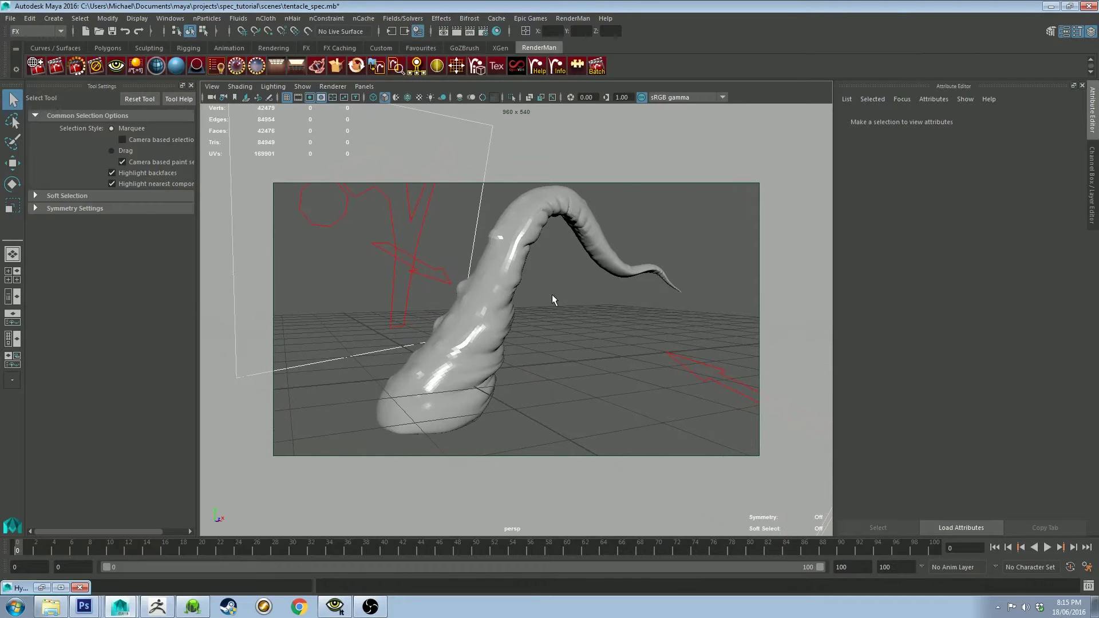
pyautogui.moveTo(560, 317)
pyautogui.keyDown('alt'); pyautogui.mouseDown()
pyautogui.moveTo(560, 300)
pyautogui.moveTo(573, 308)
pyautogui.moveTo(537, 300)
pyautogui.moveTo(552, 305)
pyautogui.mouseUp(); pyautogui.keyUp('alt')
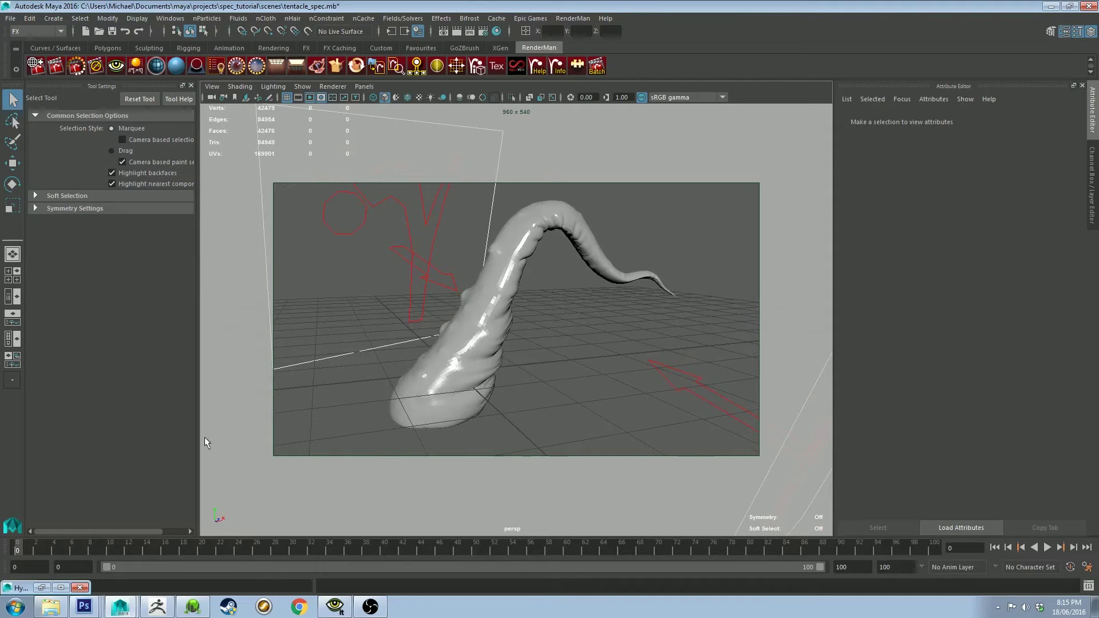
pyautogui.click(62, 588)
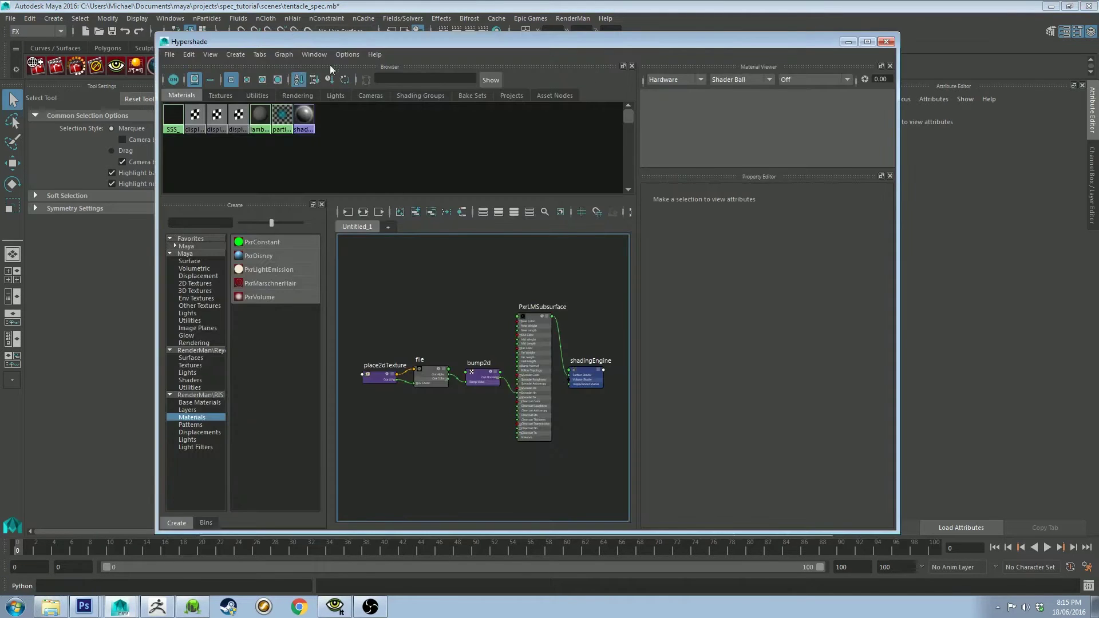
pyautogui.moveTo(348, 38); pyautogui.dragTo(481, 58)
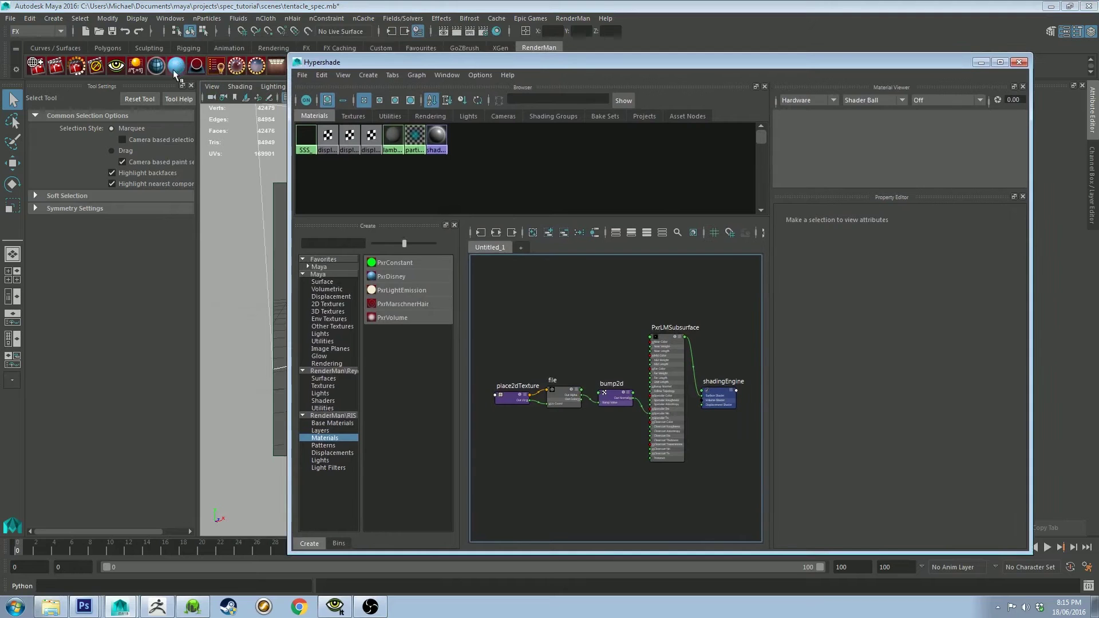
pyautogui.moveTo(414, 61); pyautogui.dragTo(314, 63)
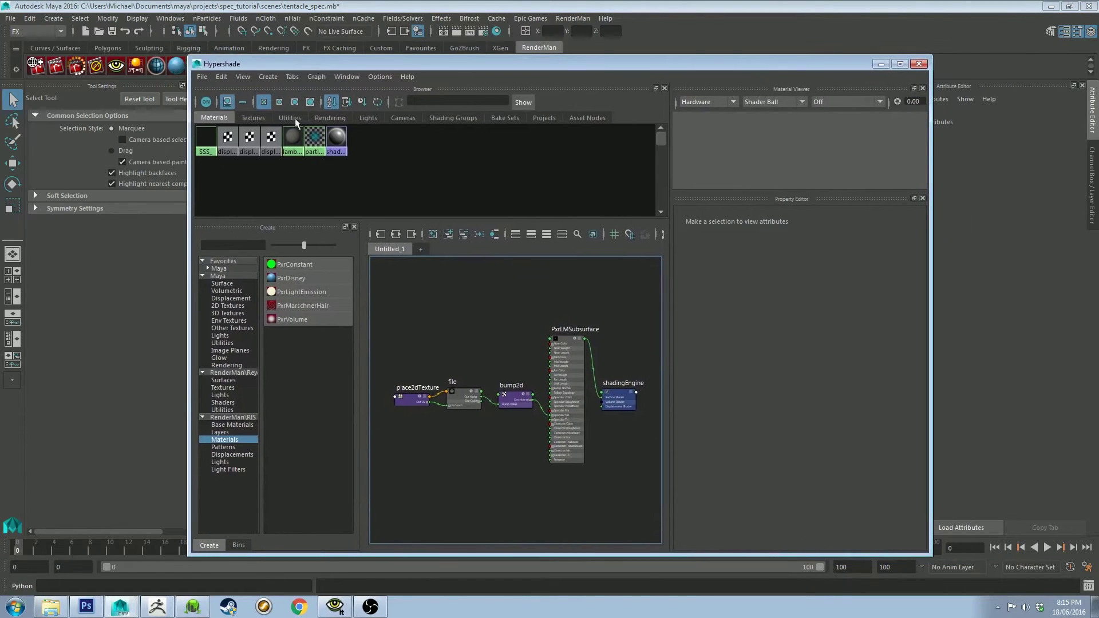
# Clear the Hypershade graph and create a PxrLMPlastic material from the RenderMan RIS base materials.
pyautogui.click(237, 424)
pyautogui.click(448, 234)
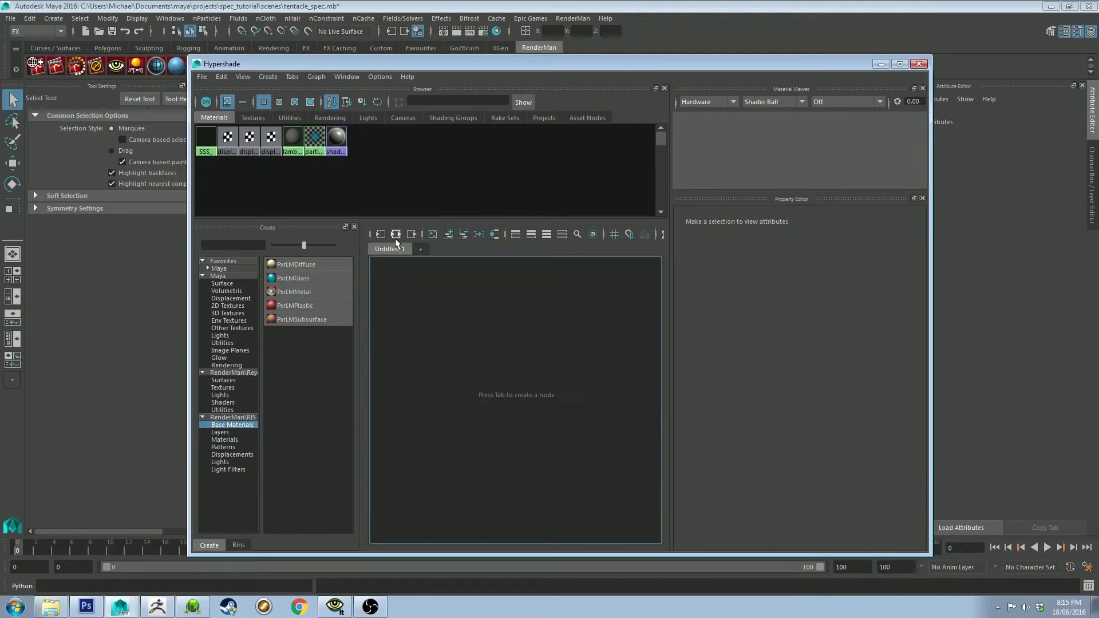
pyautogui.click(298, 305)
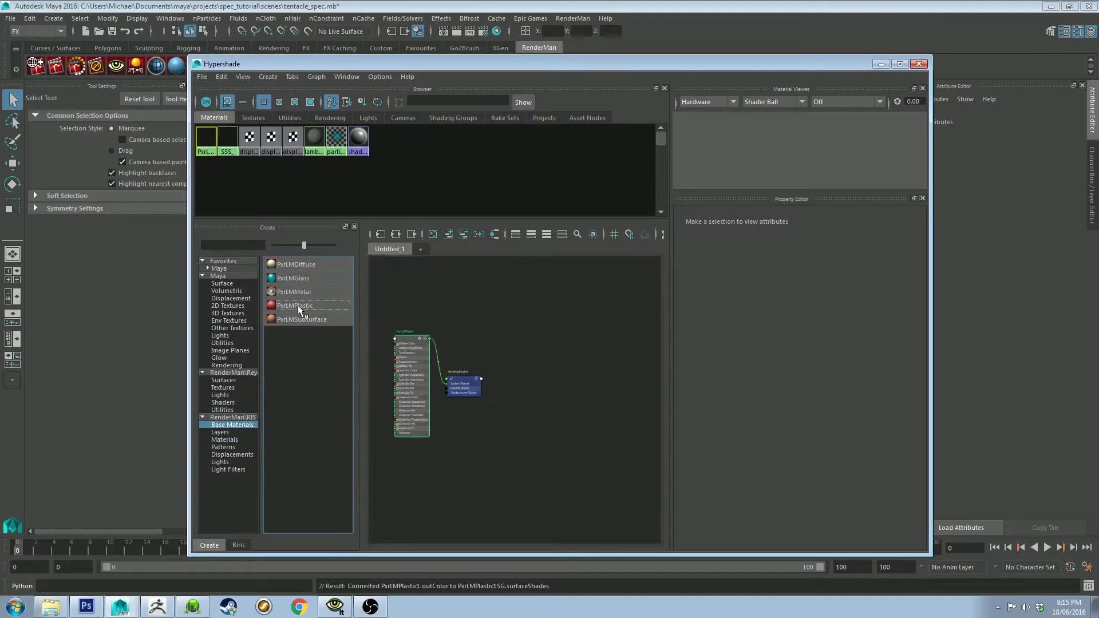
# Assign the new PxrLMPlastic material to the selected tentacle mesh, keeping the Hypershade window clear of it while selecting.
pyautogui.moveTo(400, 66); pyautogui.dragTo(723, 82)
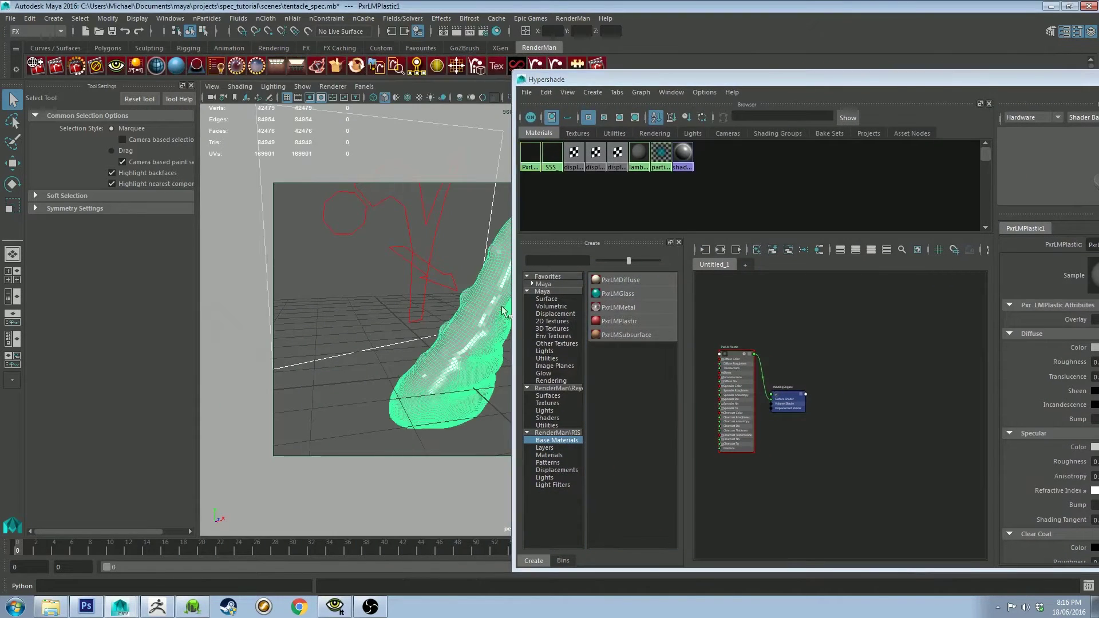
pyautogui.click(531, 147)
pyautogui.moveTo(531, 148); pyautogui.dragTo(536, 117, button='right')
pyautogui.moveTo(709, 82); pyautogui.dragTo(431, 50)
pyautogui.click(475, 220)
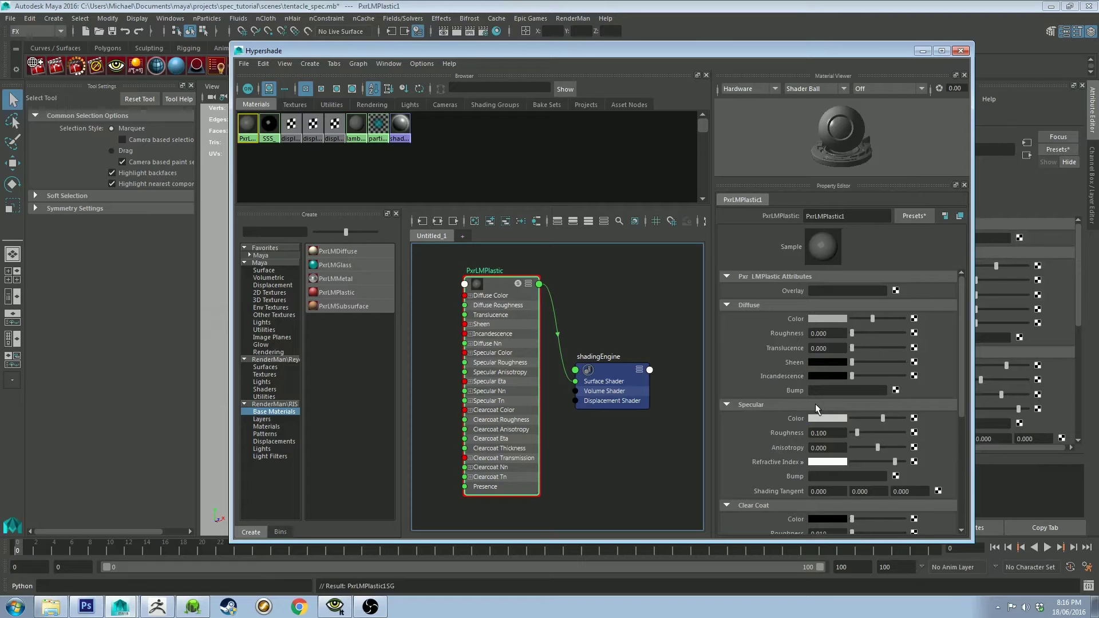
# Review the specular attributes of the PxrLMPlastic material and its connection to the slightly repositioned shading engine node.
pyautogui.moveTo(811, 418)
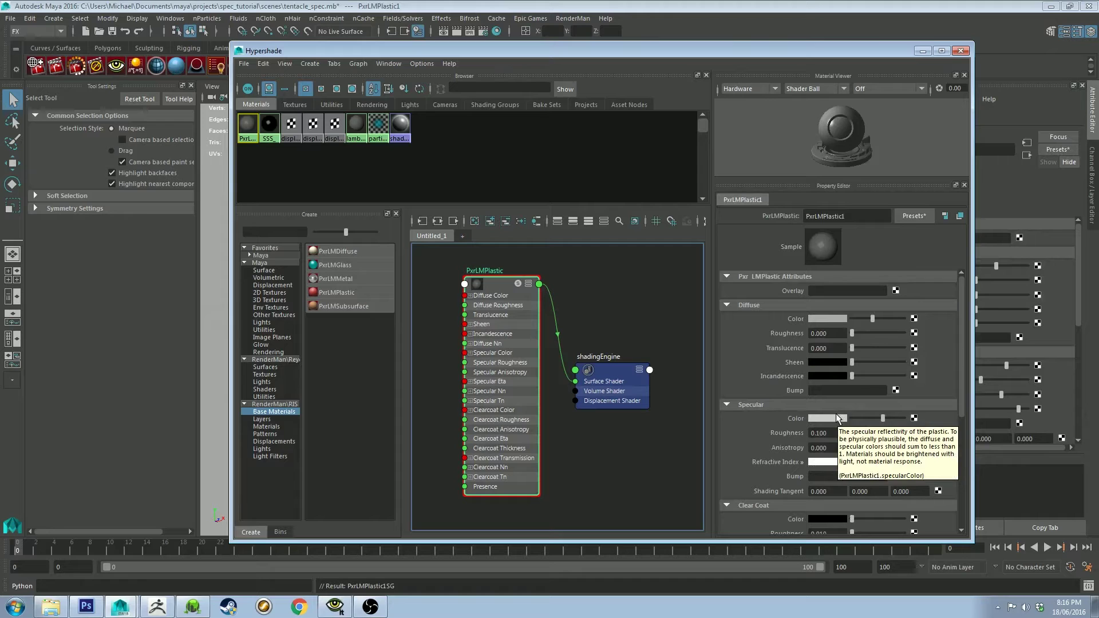
pyautogui.moveTo(821, 475)
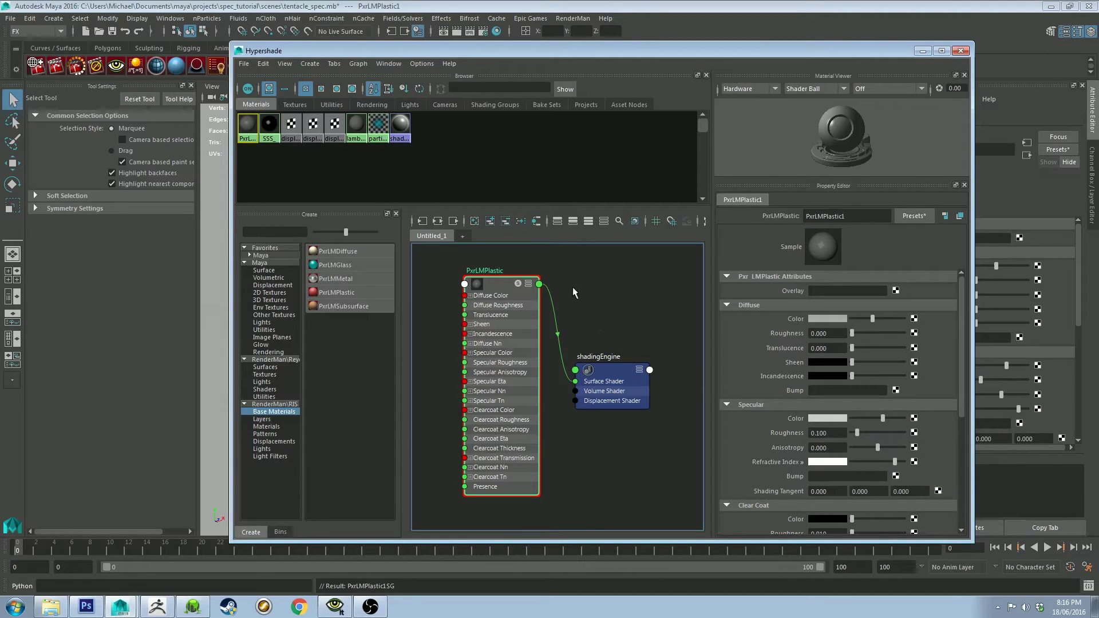
pyautogui.moveTo(623, 368); pyautogui.dragTo(633, 350)
pyautogui.click(492, 281)
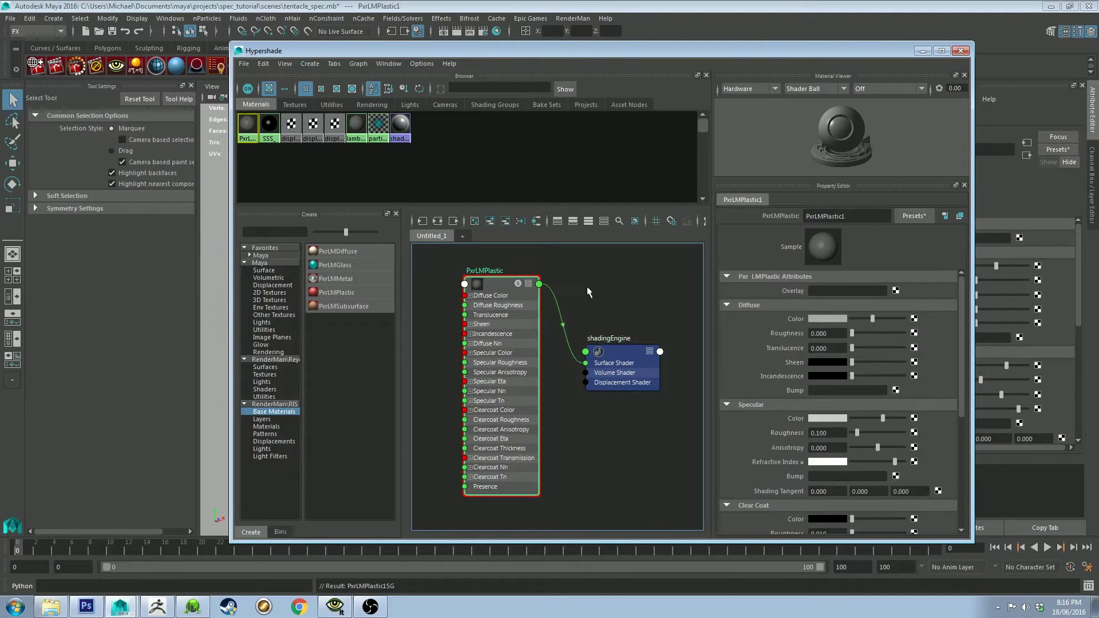
pyautogui.click(623, 353)
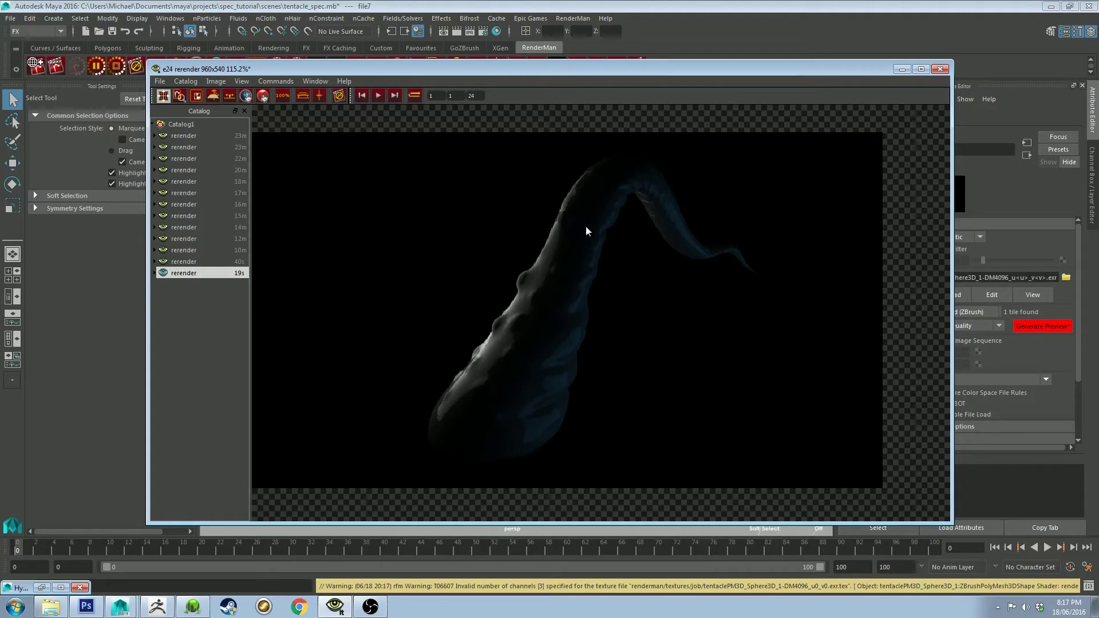
# Restore Hypershade and connect a new file texture to the specular color of the PxrLMPlastic material.
pyautogui.click(41, 587)
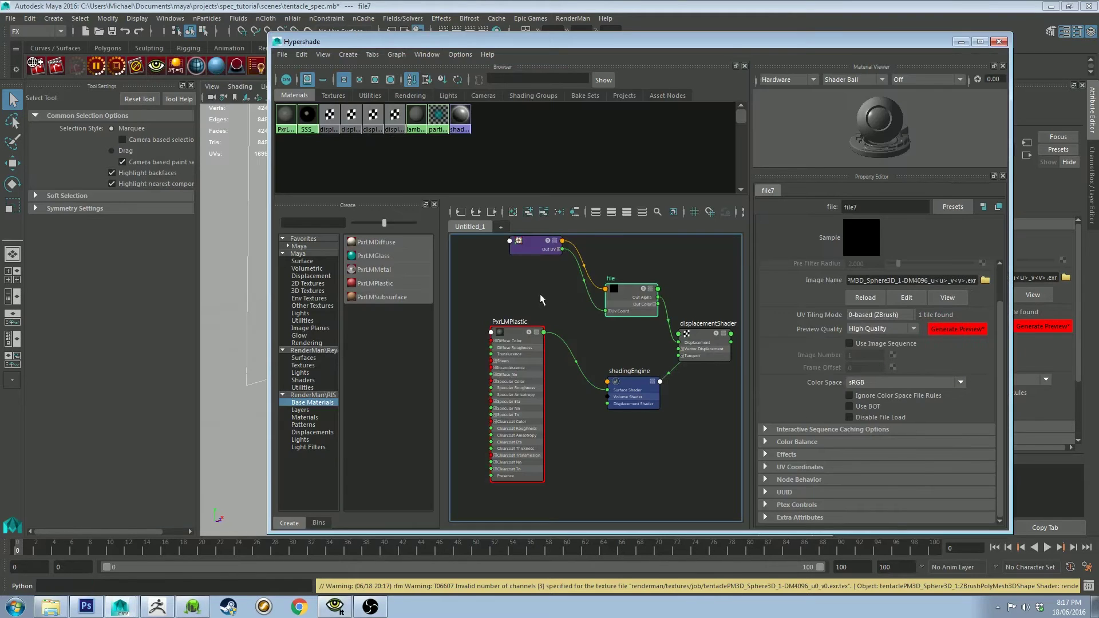
pyautogui.keyDown('alt'); pyautogui.moveTo(486, 339); pyautogui.dragTo(508, 320, button='middle'); pyautogui.keyUp('alt')
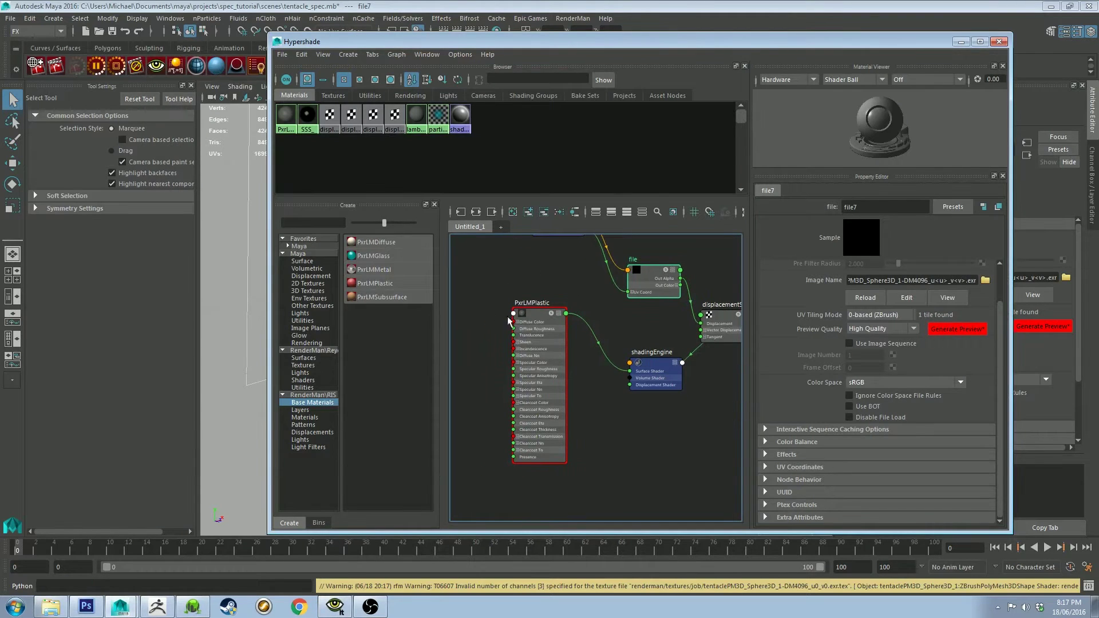
pyautogui.click(538, 313)
pyautogui.keyDown('alt'); pyautogui.moveTo(503, 270); pyautogui.dragTo(574, 263, button='middle'); pyautogui.keyUp('alt')
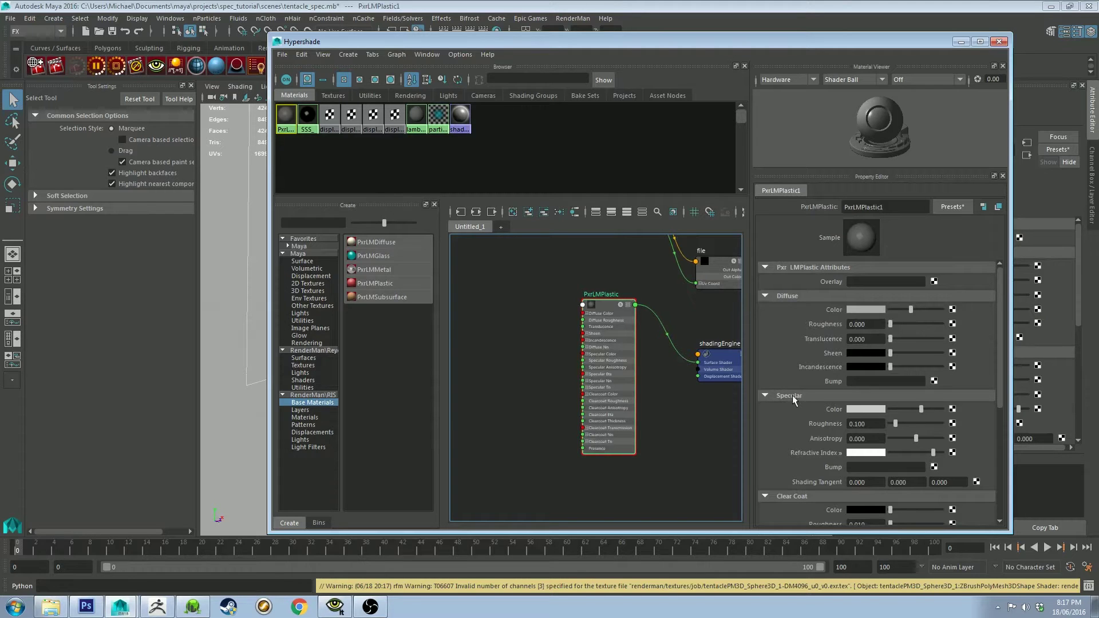
pyautogui.click(951, 408)
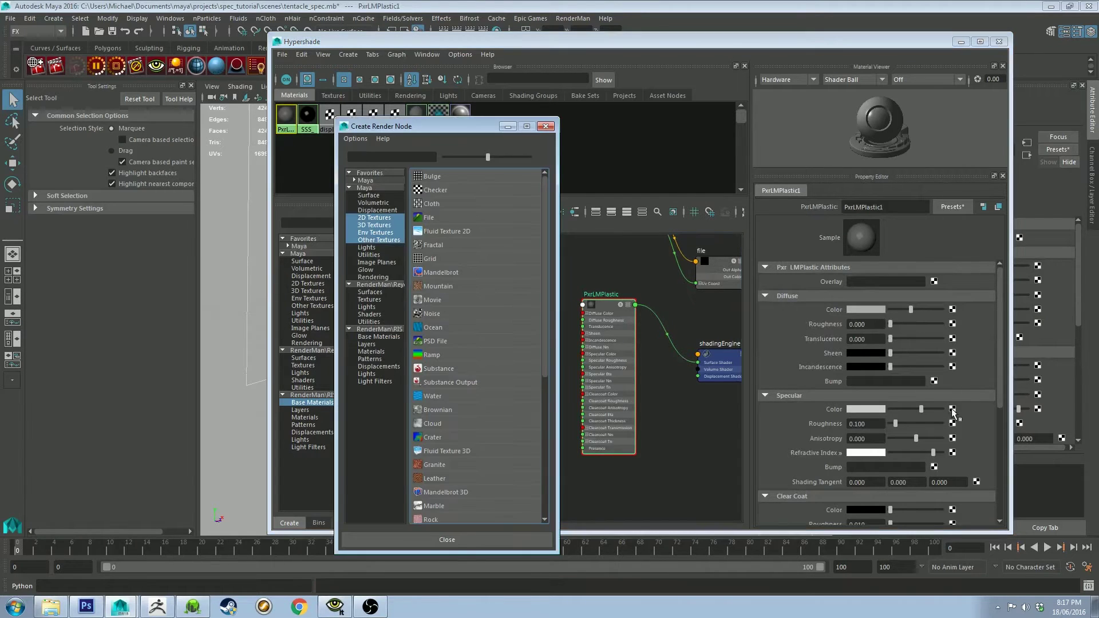
pyautogui.click(434, 219)
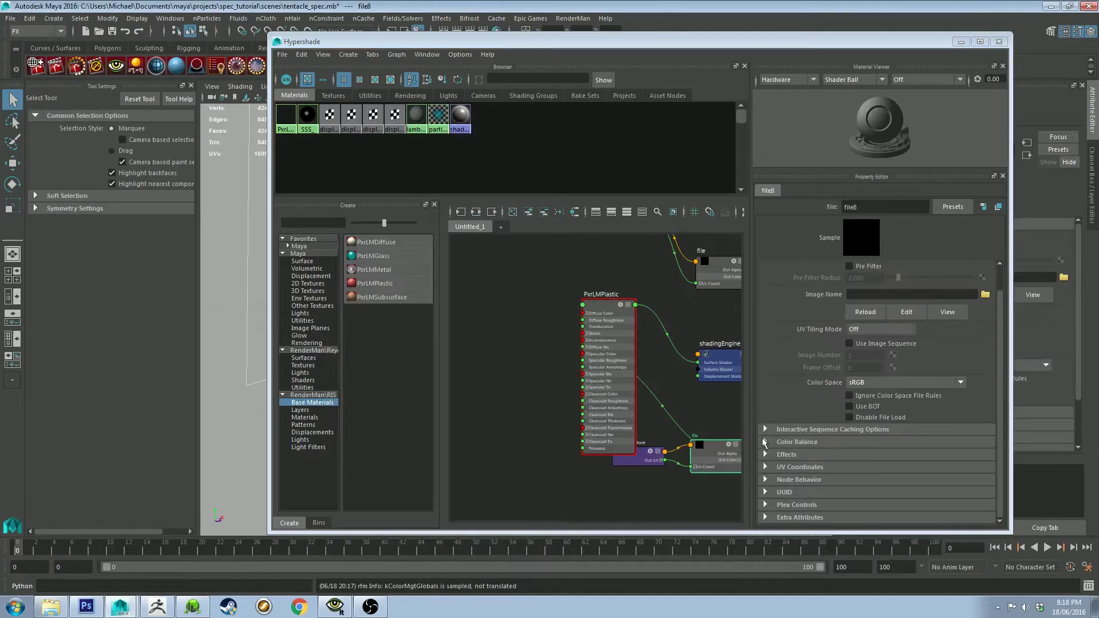
# Arrange the new file and place2dTexture nodes in a row ahead of the PxrLMPlastic node.
pyautogui.moveTo(691, 388); pyautogui.dragTo(468, 289)
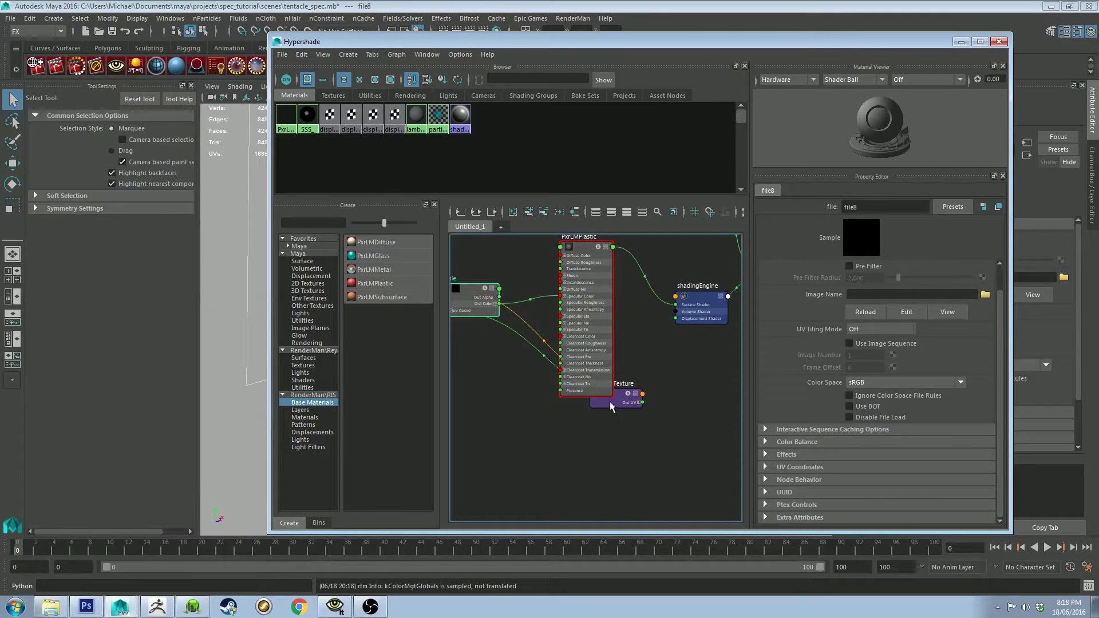
pyautogui.moveTo(609, 401); pyautogui.dragTo(443, 364)
pyautogui.keyDown('alt'); pyautogui.moveTo(450, 365); pyautogui.dragTo(550, 390, button='middle'); pyautogui.keyUp('alt')
pyautogui.moveTo(549, 391); pyautogui.dragTo(459, 321)
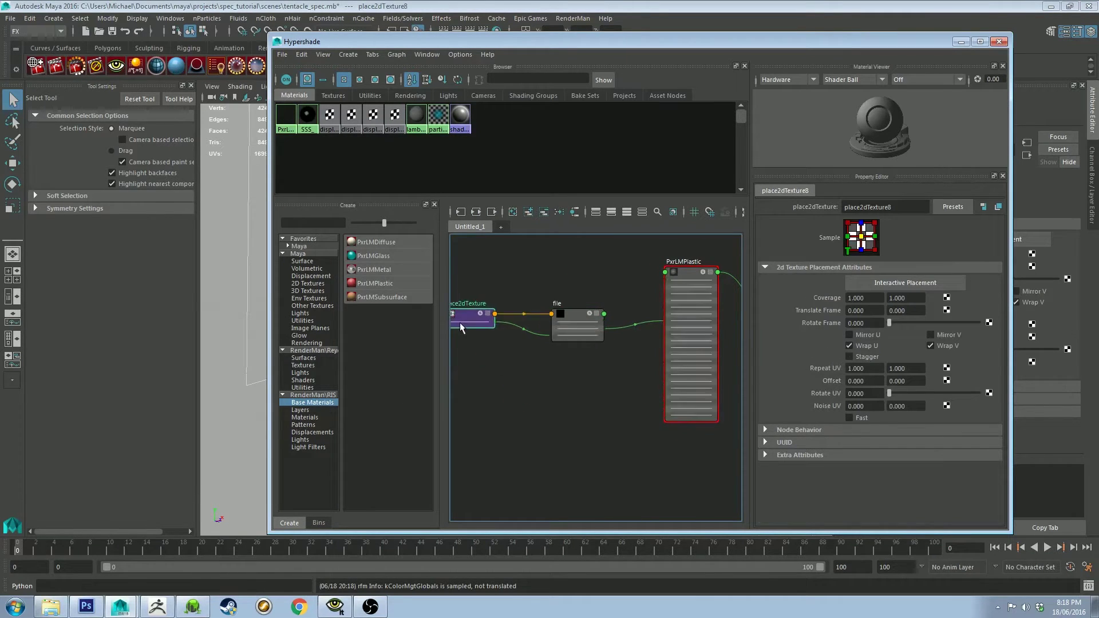
# Set the specular file texture's UV tiling mode to 0-based (ZBrush) and load spec_map.tga from the sourceimages folder.
pyautogui.click(575, 322)
pyautogui.click(867, 329)
pyautogui.click(870, 339)
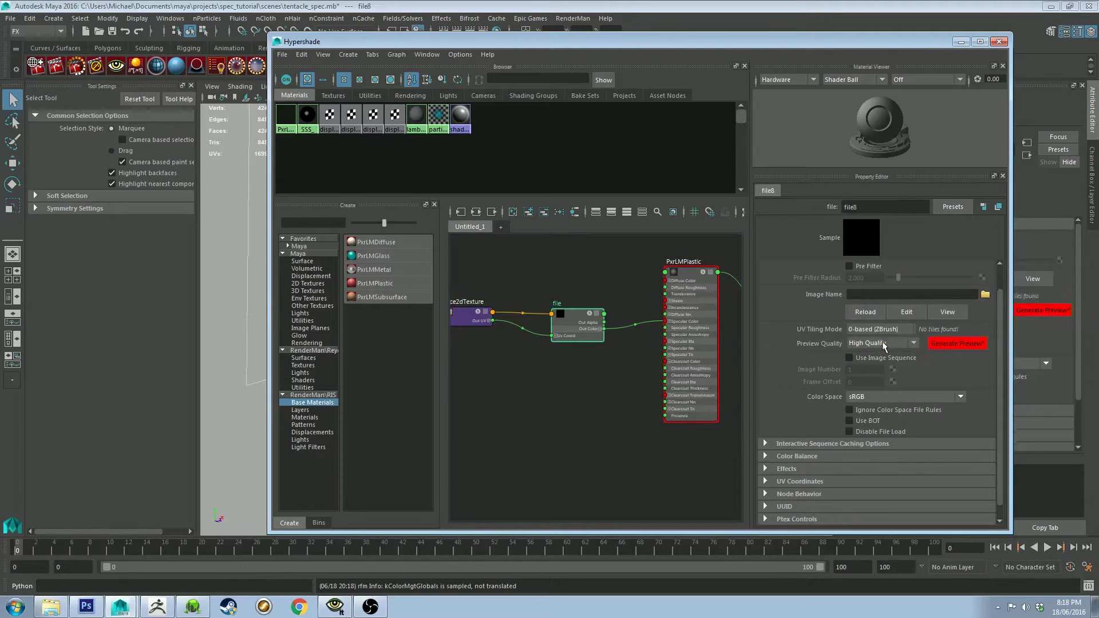
pyautogui.click(984, 294)
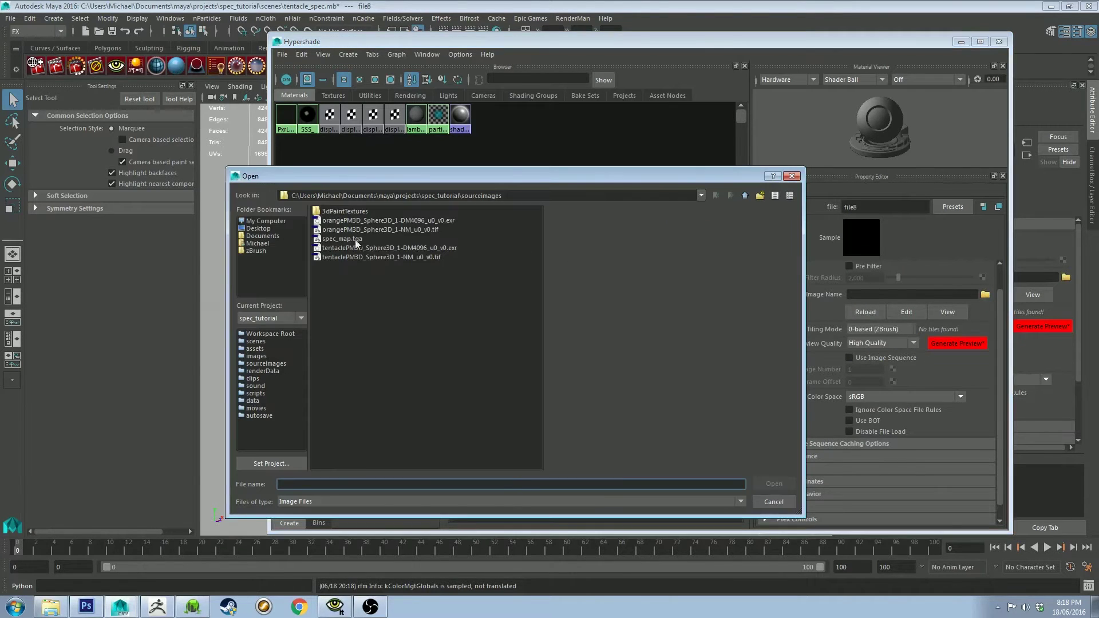
pyautogui.click(338, 238)
pyautogui.click(772, 485)
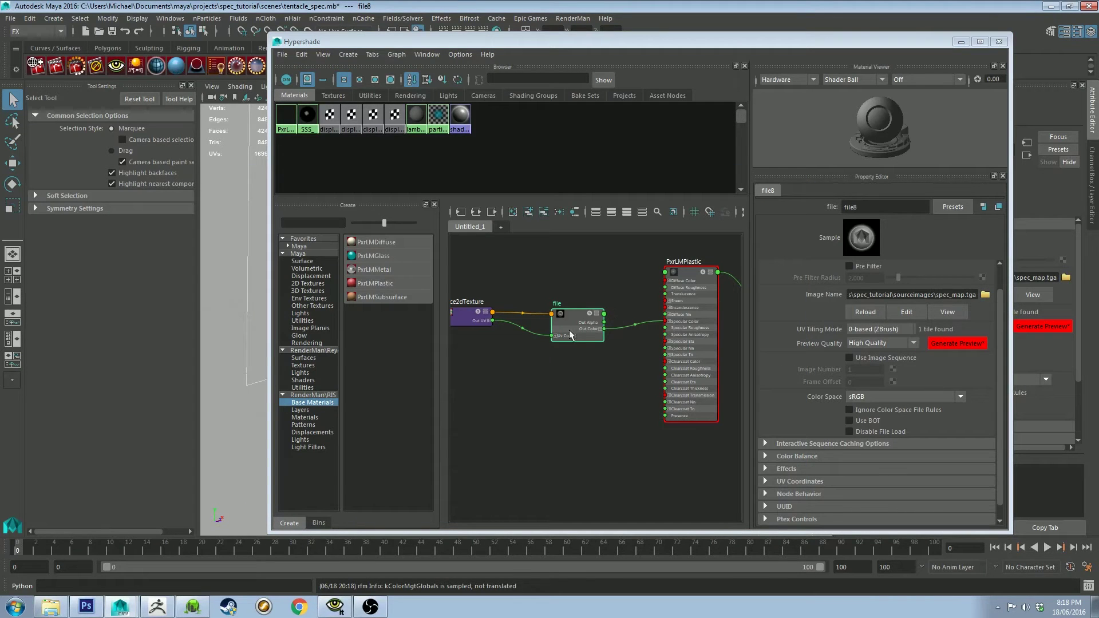
# Minimize Hypershade and switch to the RenderMan render viewer to look at the tentacle renders.
pyautogui.click(961, 42)
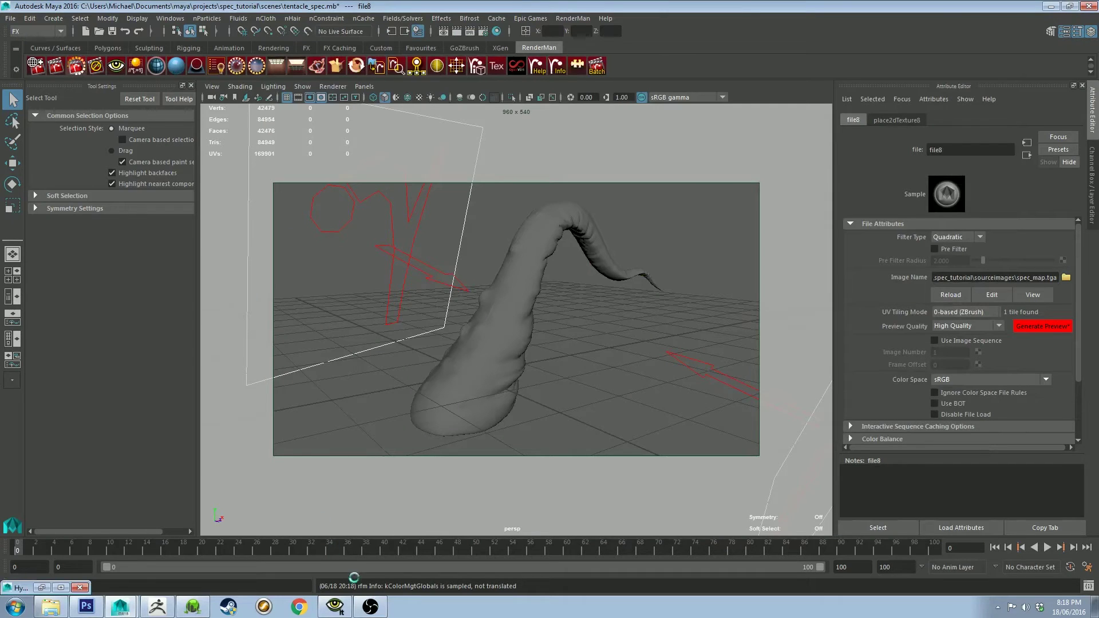
pyautogui.click(335, 606)
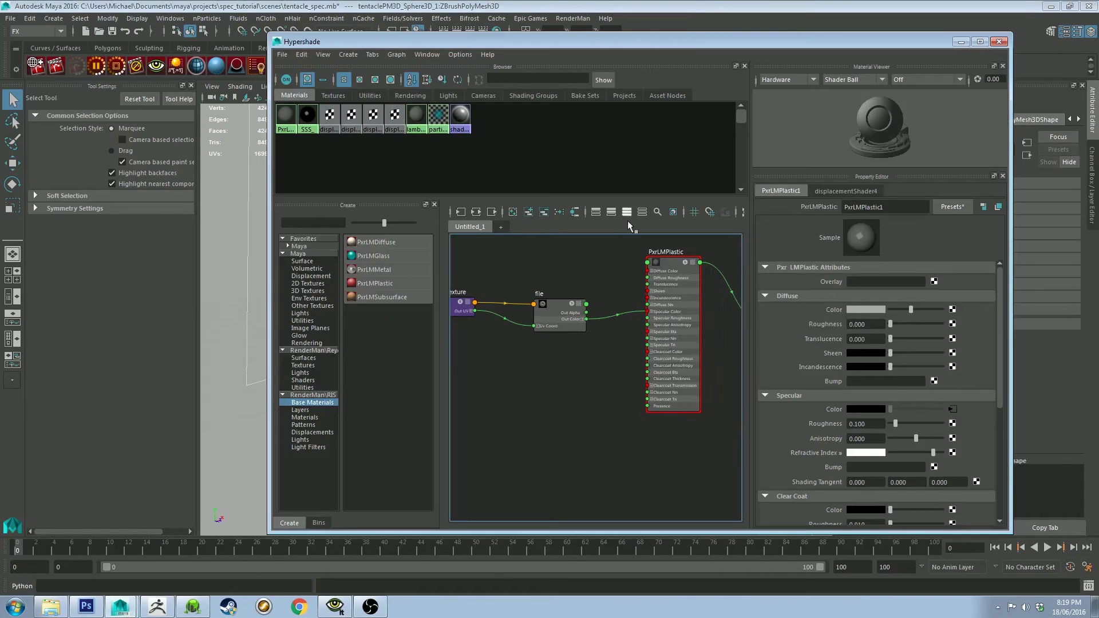
# Delete the file and place2dTexture nodes that feed the specular color of the PxrLMPlastic material.
pyautogui.click(686, 276)
pyautogui.keyDown('alt'); pyautogui.moveTo(581, 270); pyautogui.dragTo(619, 278, button='middle'); pyautogui.keyUp('alt')
pyautogui.moveTo(480, 257); pyautogui.dragTo(635, 382)
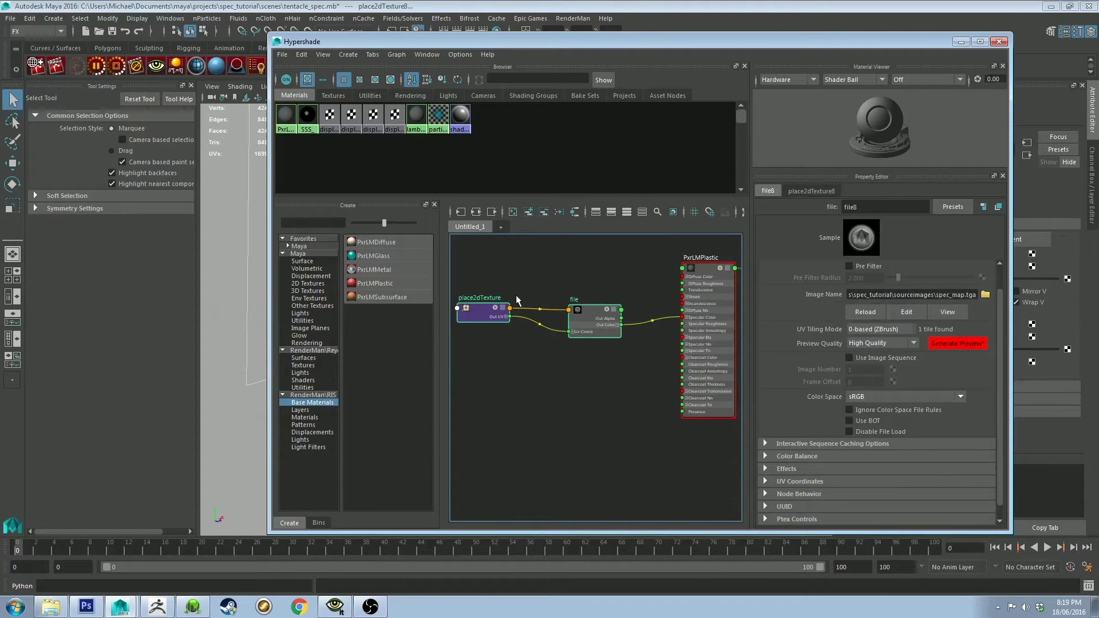
pyautogui.press('Delete')
# Connect a new file texture to the specular bump of the PxrLMPlastic material.
pyautogui.click(714, 297)
pyautogui.keyDown('alt'); pyautogui.moveTo(627, 301); pyautogui.dragTo(536, 326, button='middle'); pyautogui.keyUp('alt')
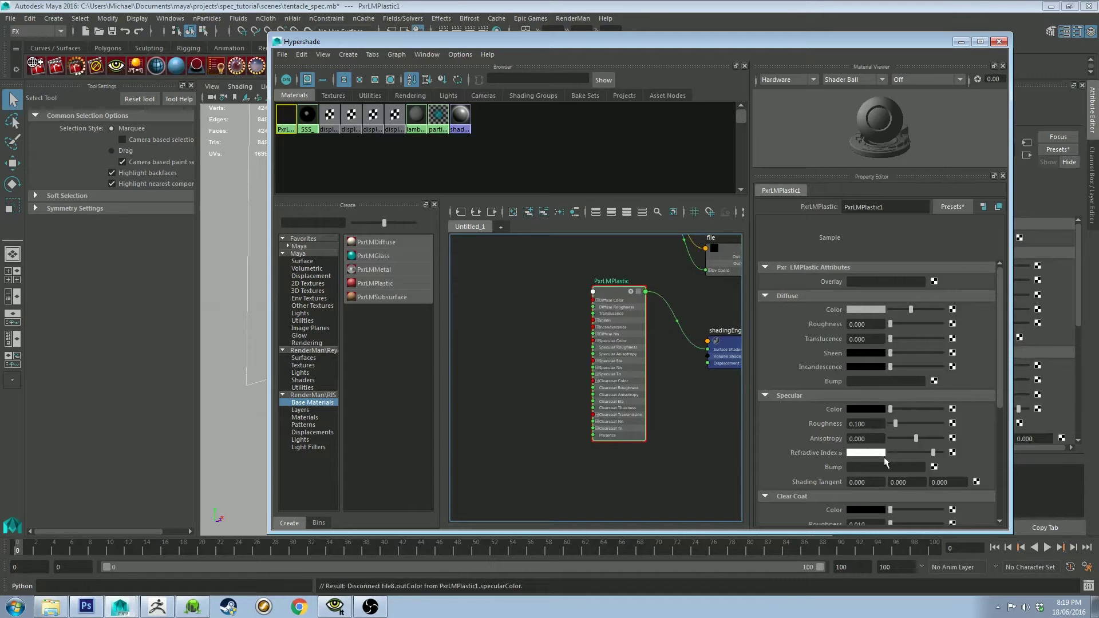
pyautogui.scroll(-2, 805, 441)
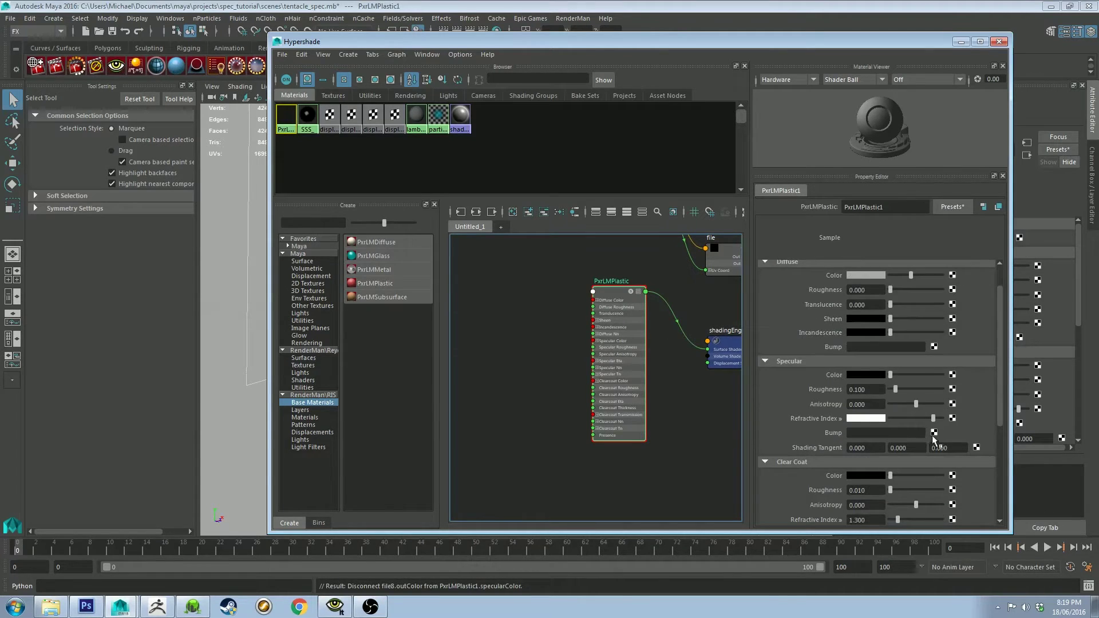
pyautogui.click(933, 434)
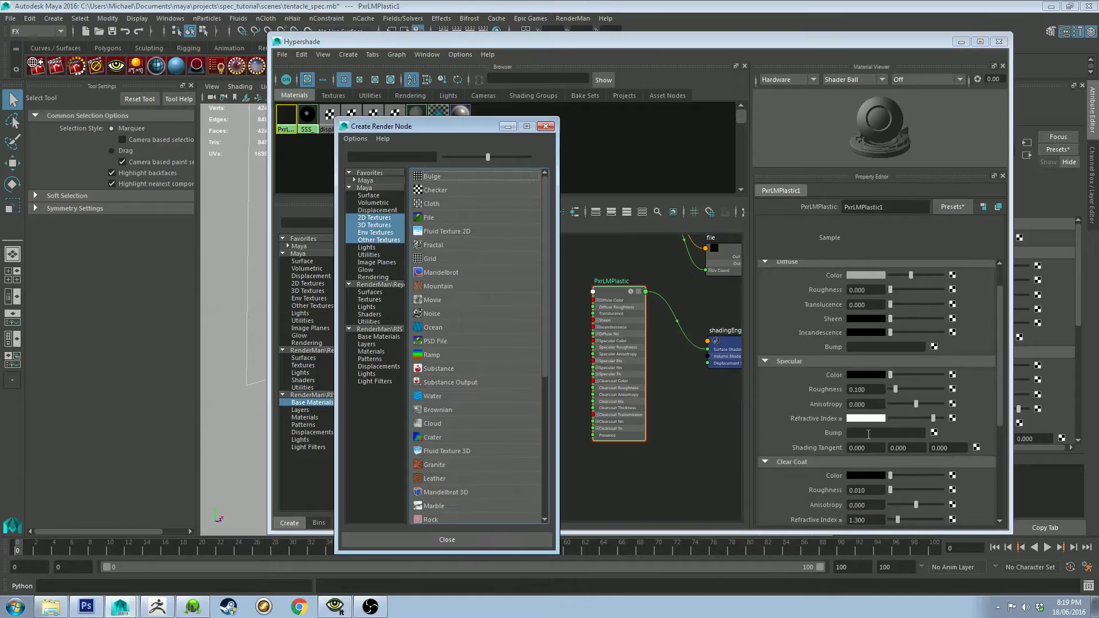
pyautogui.click(428, 220)
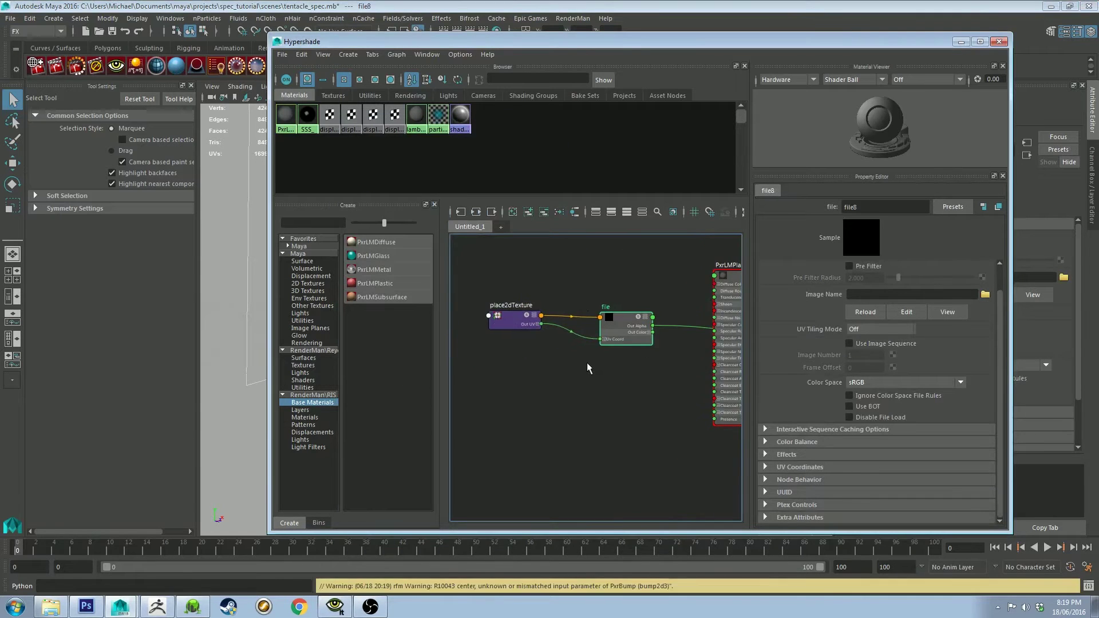
# Move the new bump file and place2dTexture nodes to free space below the PxrLMPlastic node.
pyautogui.scroll(-1, 588, 368)
pyautogui.moveTo(604, 331); pyautogui.dragTo(651, 437)
pyautogui.moveTo(525, 333); pyautogui.dragTo(549, 419)
pyautogui.keyDown('alt'); pyautogui.moveTo(566, 340); pyautogui.dragTo(516, 282, button='middle'); pyautogui.keyUp('alt')
pyautogui.scroll(3, 571, 349)
pyautogui.scroll(-2, 547, 295)
pyautogui.scroll(3, 538, 306)
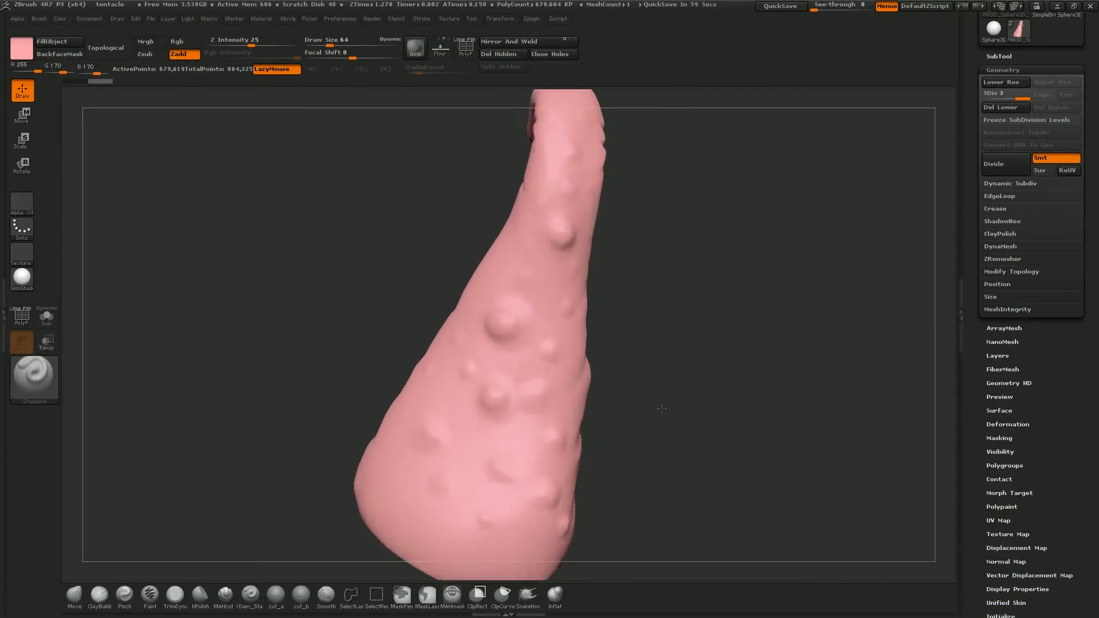
# Switch to ZBrush and examine the sculpted bumps on the tentacle from several angles.
pyautogui.moveTo(661, 408); pyautogui.dragTo(689, 469)
pyautogui.moveTo(730, 404); pyautogui.dragTo(759, 409)
pyautogui.moveTo(812, 220); pyautogui.dragTo(660, 510)
pyautogui.moveTo(675, 417); pyautogui.dragTo(572, 420)
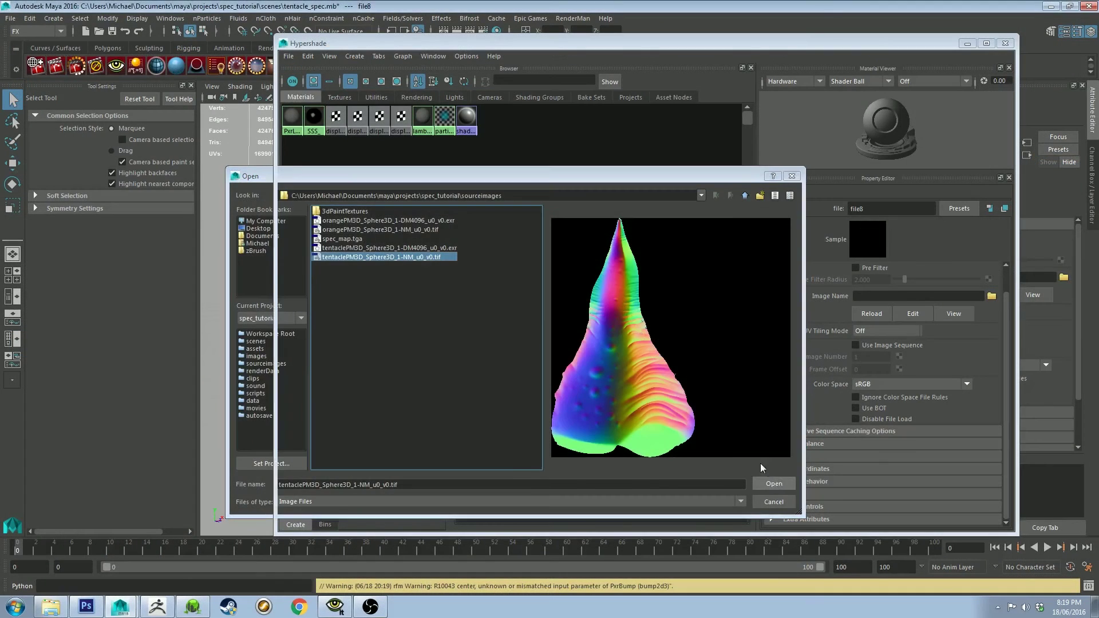
# Load tentaclePM3D_Sphere3D_1-NM_u0_v0.tif into the bump file texture and set its UV tiling mode to 0-based (ZBrush).
pyautogui.click(772, 483)
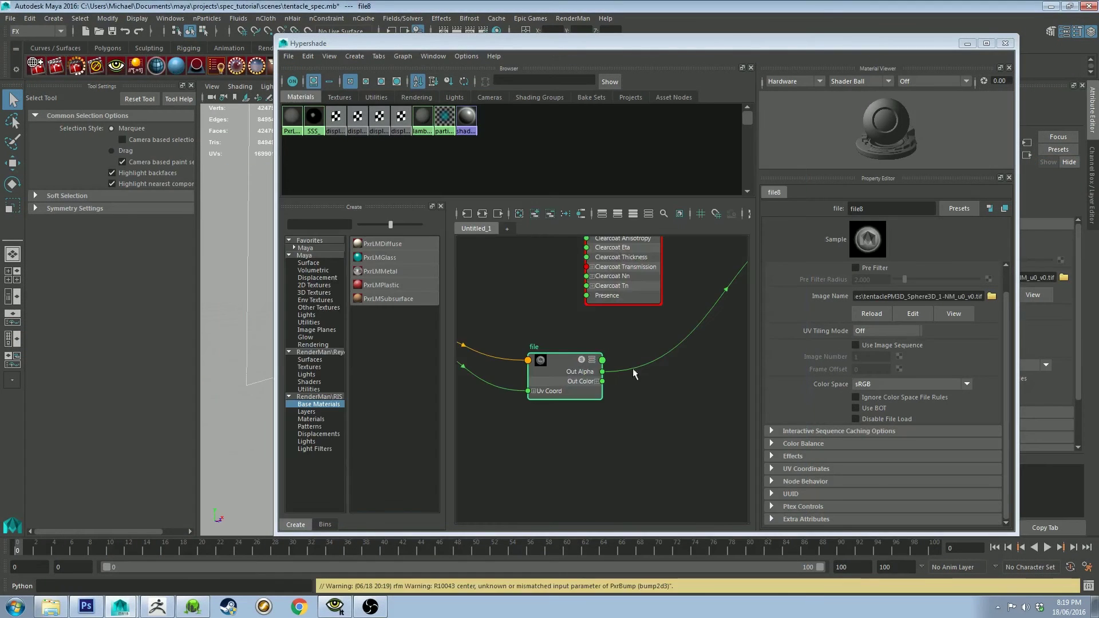
pyautogui.click(878, 335)
pyautogui.click(875, 352)
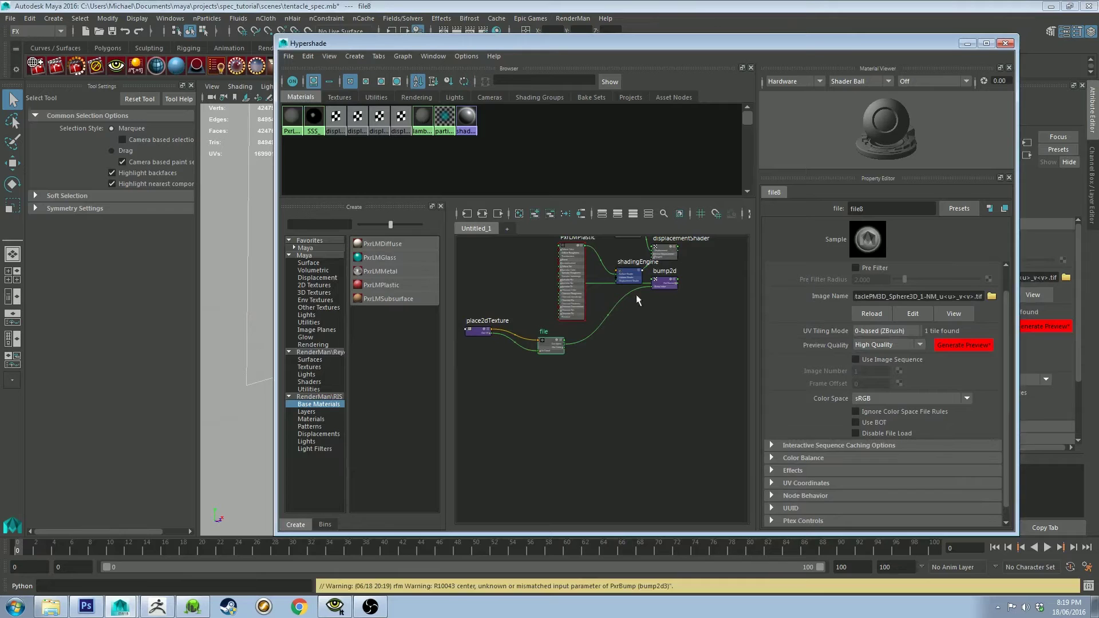
# Move the bump2d node ahead of the PxrLMPlastic node and regraph the material's input and output connections.
pyautogui.moveTo(664, 282); pyautogui.dragTo(510, 278)
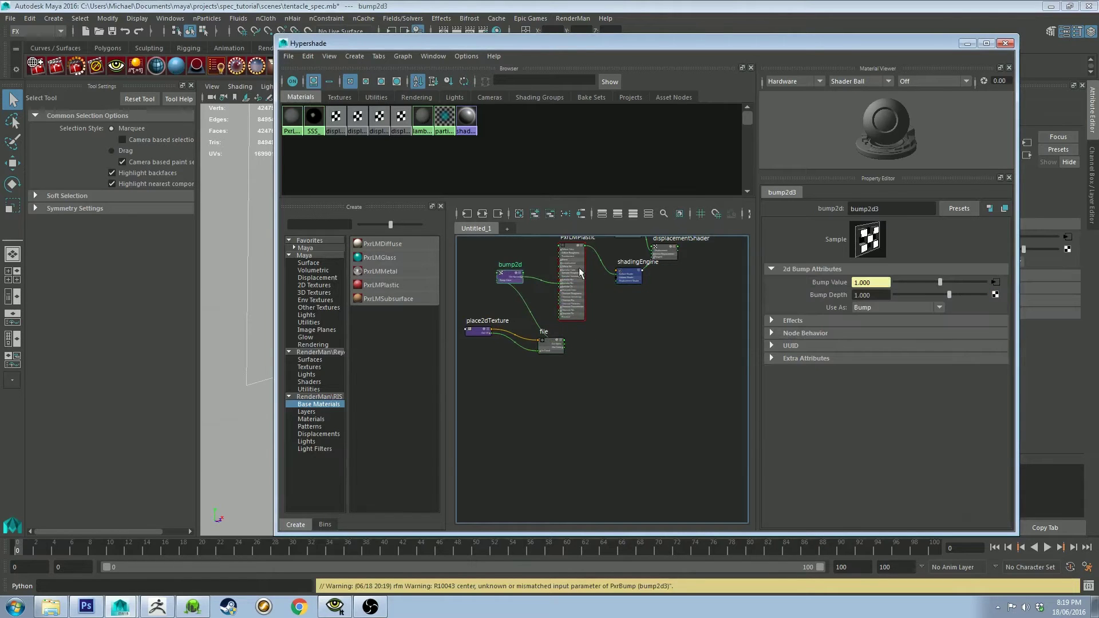
pyautogui.click(580, 273)
pyautogui.click(482, 213)
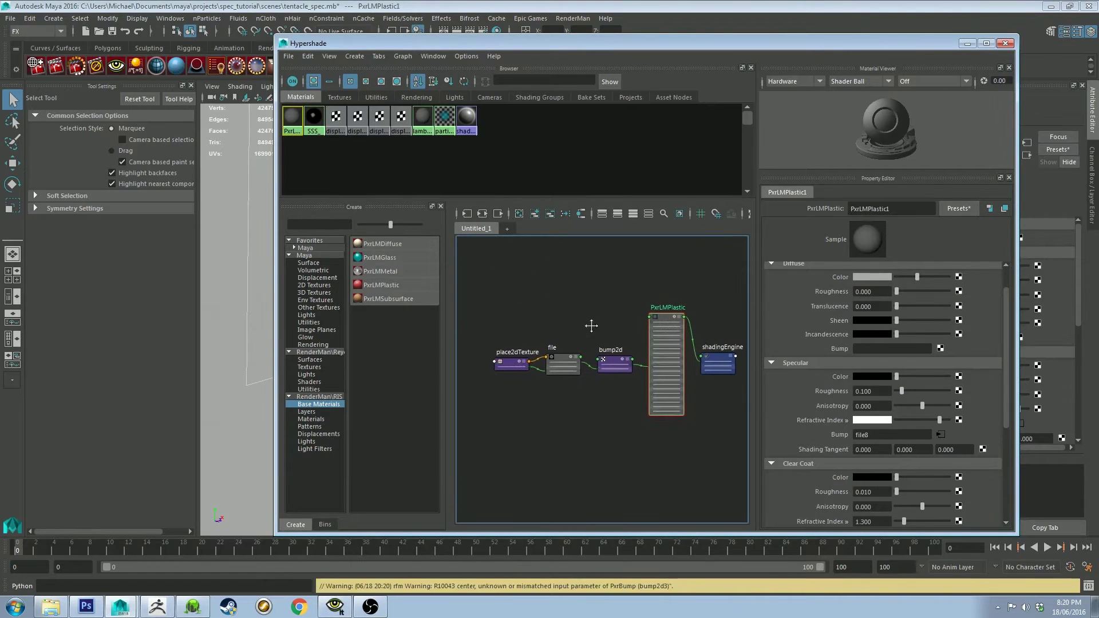
pyautogui.scroll(3, 591, 326)
# Set the bump depth of the bump2d node to 0.01.
pyautogui.click(626, 382)
pyautogui.click(887, 295)
pyautogui.write('.01')
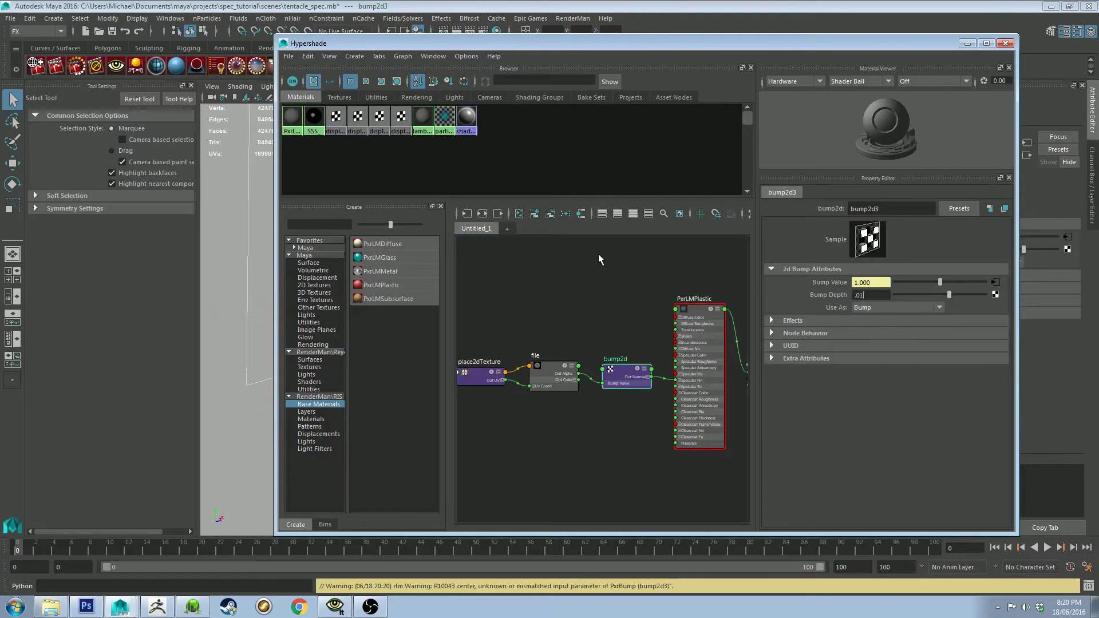
pyautogui.press('Return')
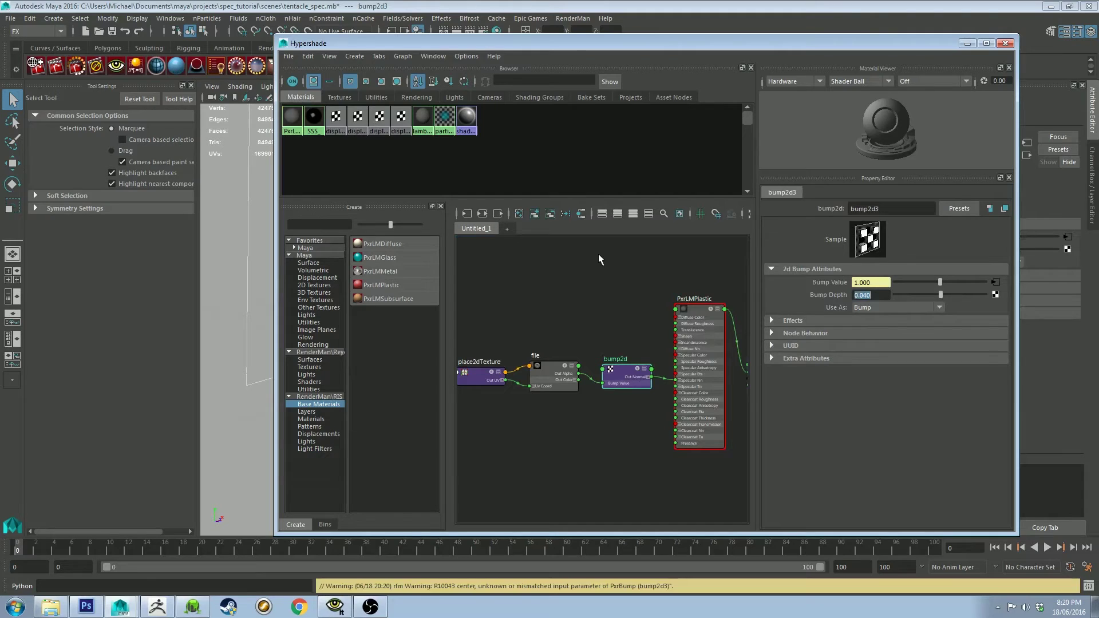
# Check the normal map file node's settings, minimize Hypershade and start a RenderMan re-render of the tentacle.
pyautogui.click(549, 371)
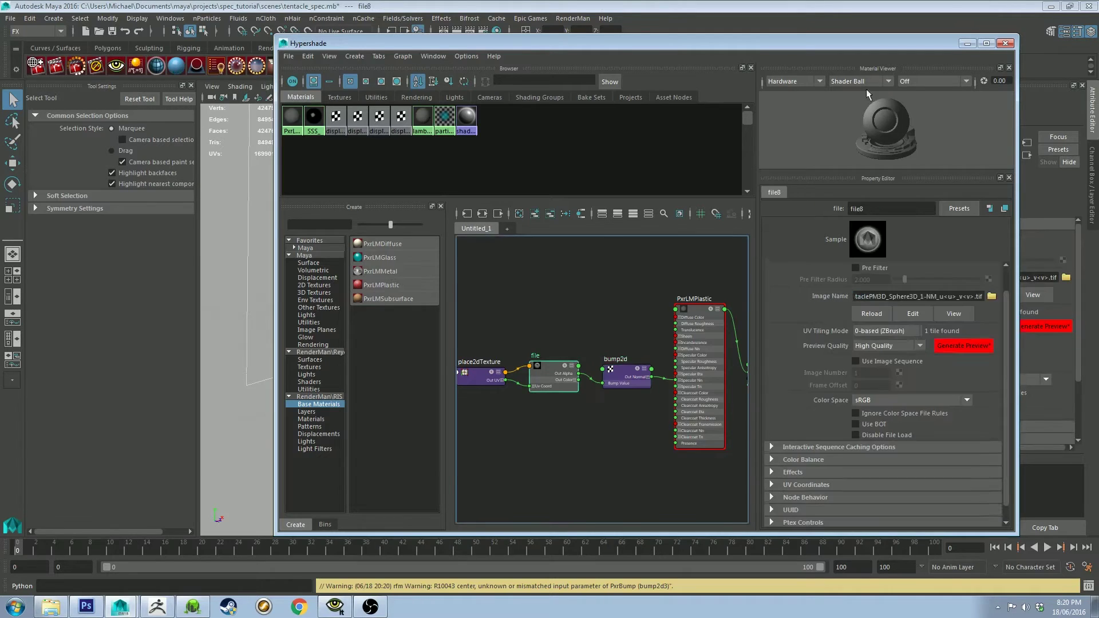
pyautogui.click(966, 43)
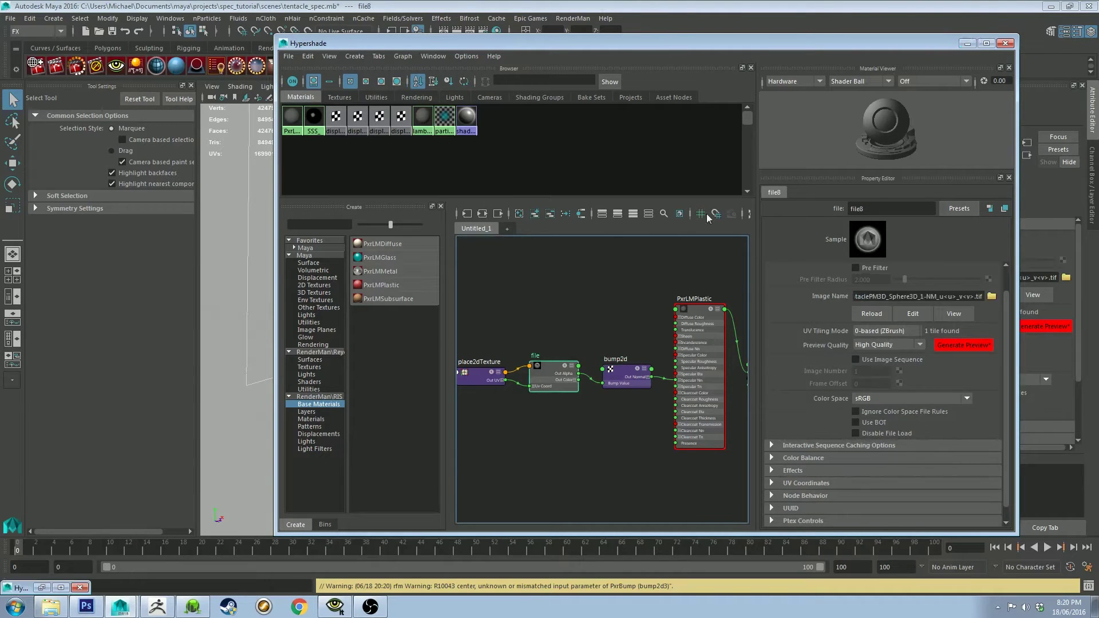
pyautogui.click(76, 68)
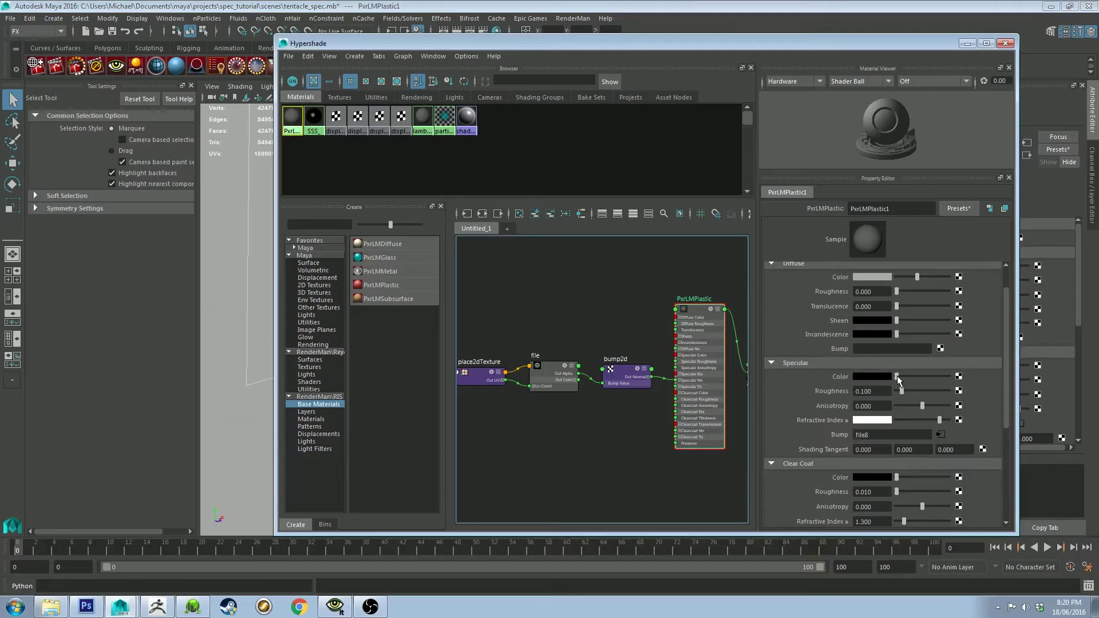
# Try adjusting the brightness of the PxrLMPlastic specular color, bringing it back to black.
pyautogui.moveTo(917, 374); pyautogui.dragTo(878, 373)
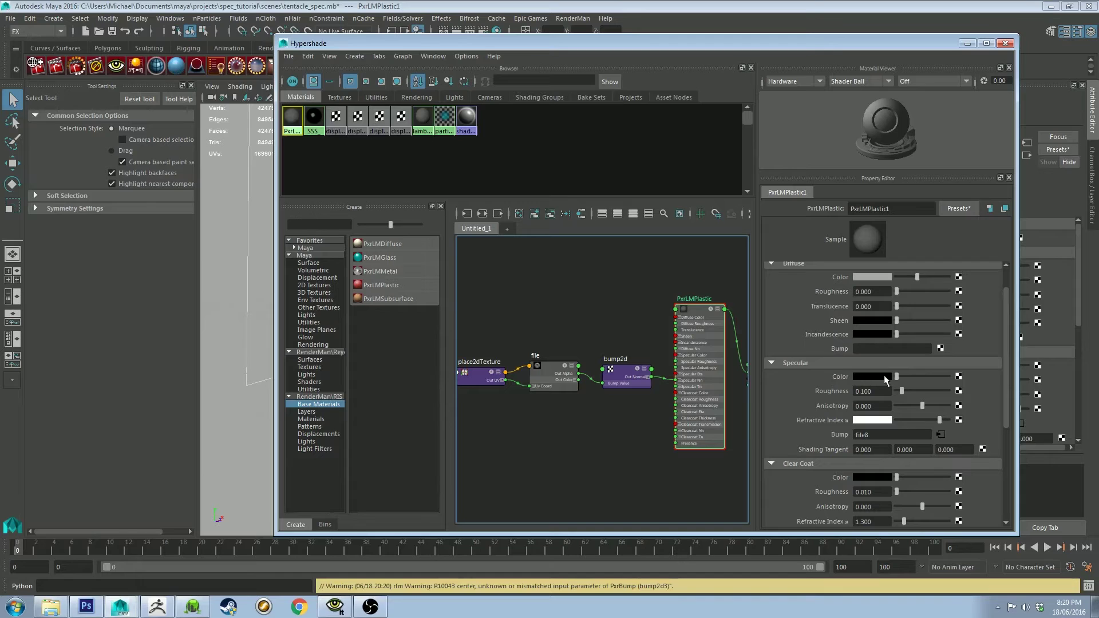
# Brighten the PxrLMPlastic specular color to light grey and minimize Hypershade to check the render.
pyautogui.moveTo(896, 377); pyautogui.dragTo(929, 379)
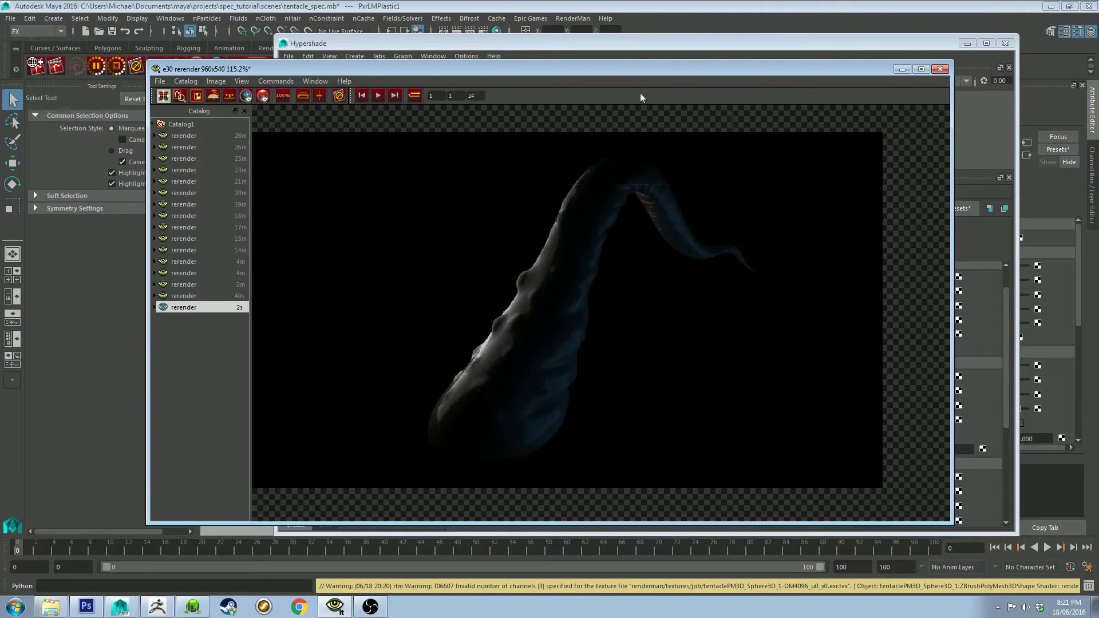
pyautogui.moveTo(626, 67); pyautogui.dragTo(850, 79)
pyautogui.click(967, 43)
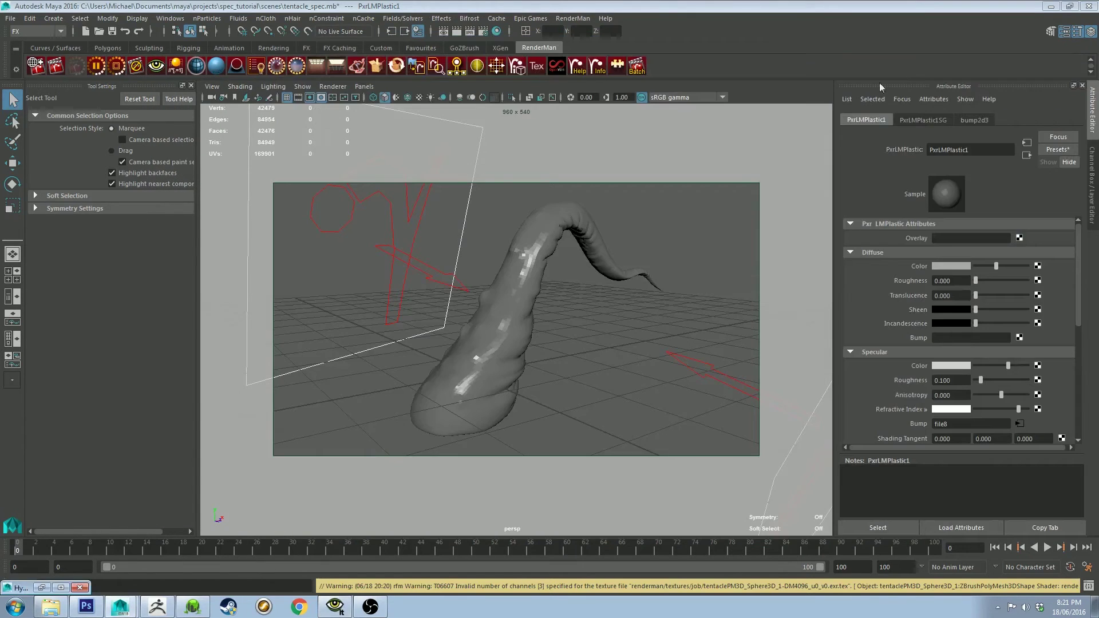
pyautogui.click(335, 607)
# Move the perspective view in on the tentacle's base and examine the specular highlights in the re-render at different magnifications.
pyautogui.moveTo(689, 74); pyautogui.dragTo(791, 48)
pyautogui.click(376, 355)
pyautogui.keyDown('alt'); pyautogui.moveTo(393, 363); pyautogui.dragTo(426, 323); pyautogui.keyUp('alt')
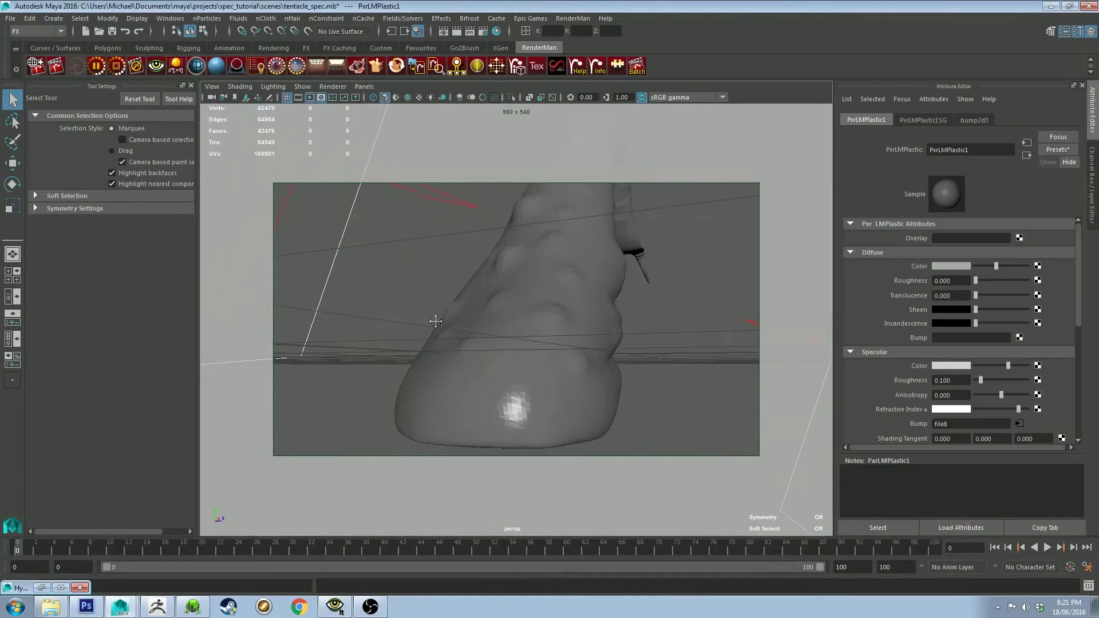
pyautogui.scroll(3, 427, 323)
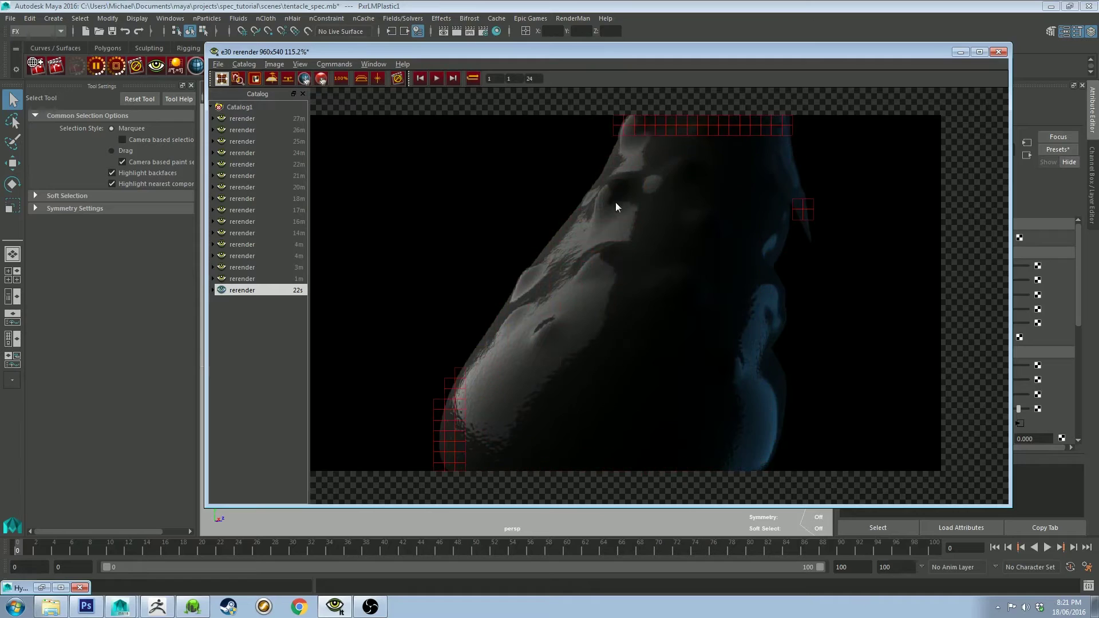
pyautogui.scroll(5, 609, 204)
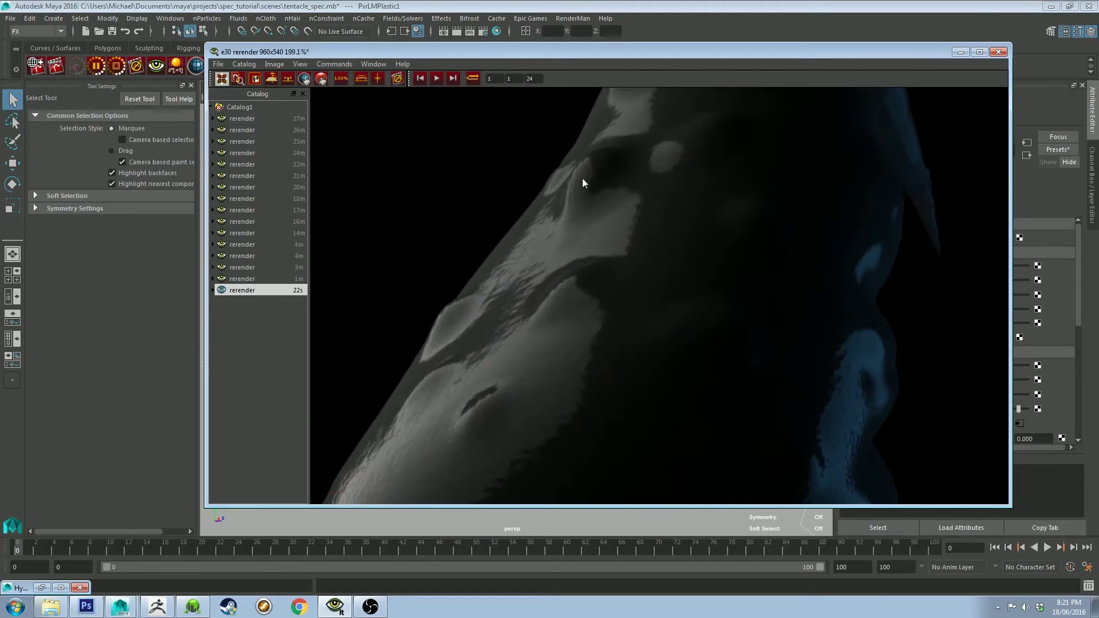
pyautogui.scroll(-4, 624, 272)
pyautogui.press('1')
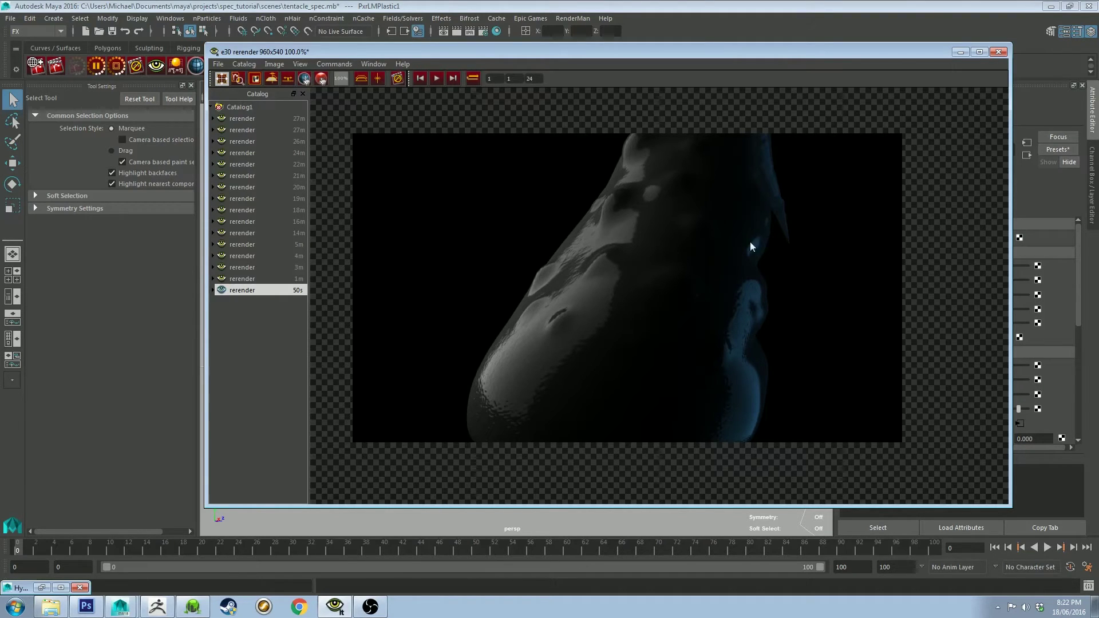
# Minimize the render window, restore Hypershade and assign the SSS_ material to the tentacle mesh.
pyautogui.click(960, 52)
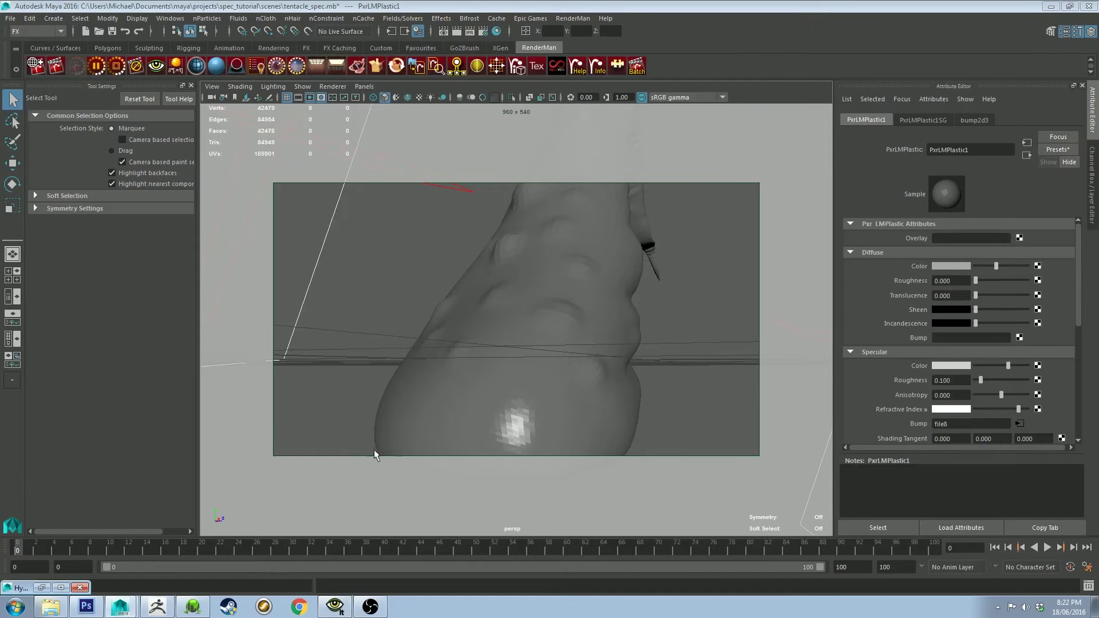
pyautogui.click(41, 587)
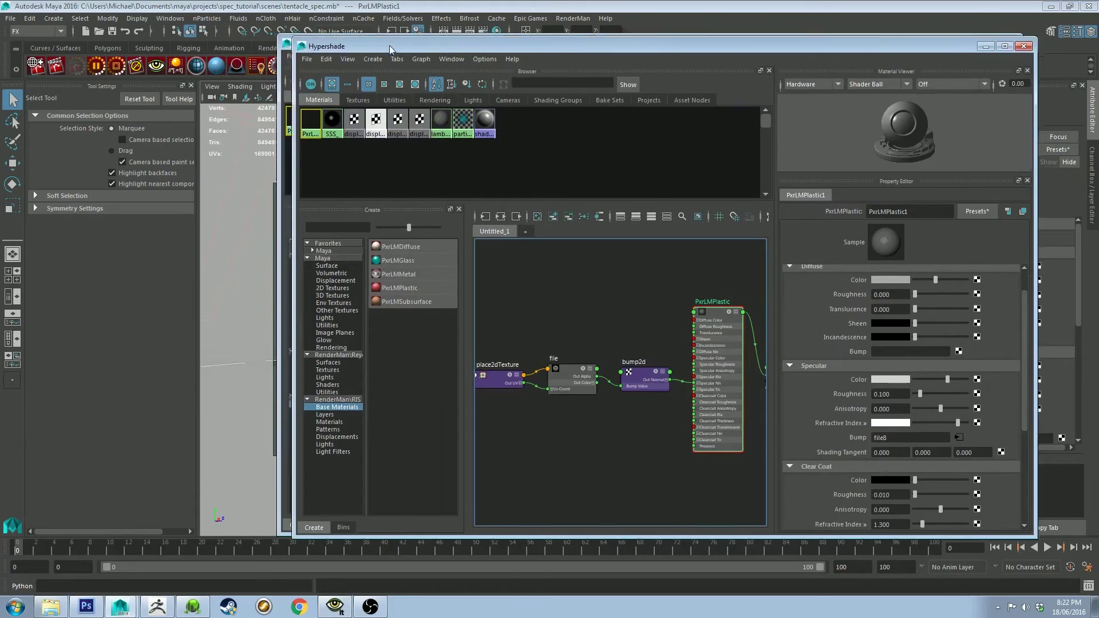
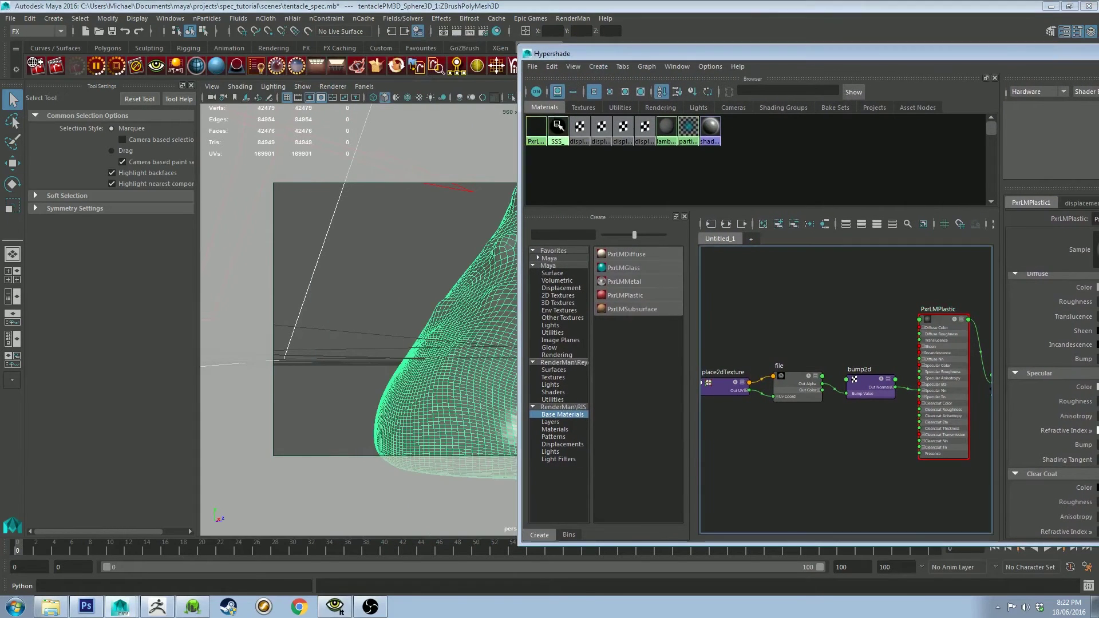
pyautogui.click(558, 92)
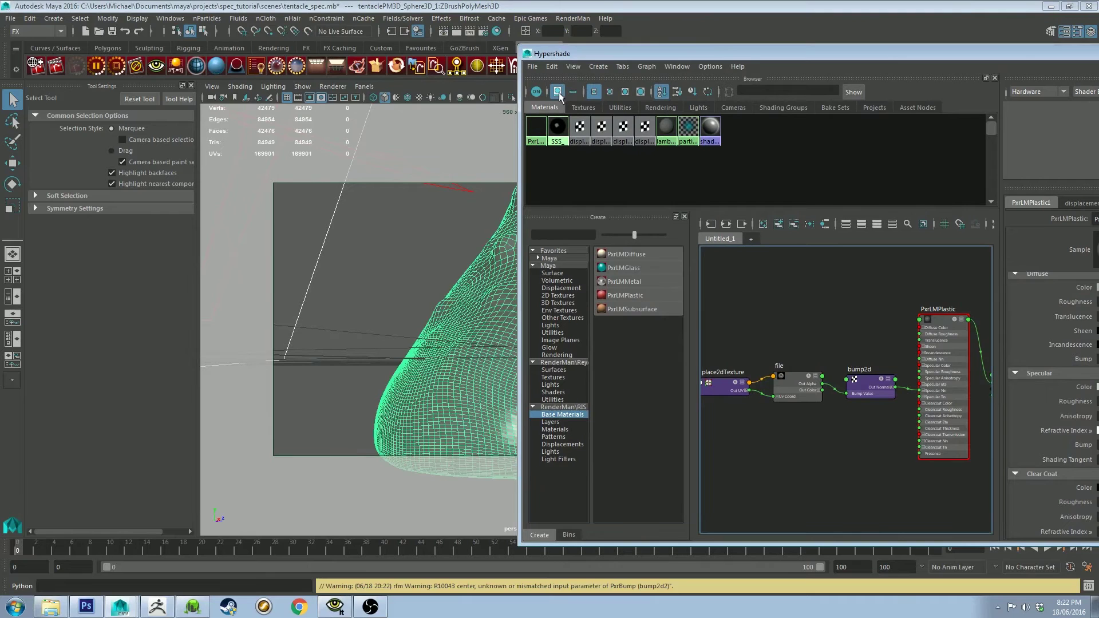
pyautogui.moveTo(595, 50); pyautogui.dragTo(301, 50)
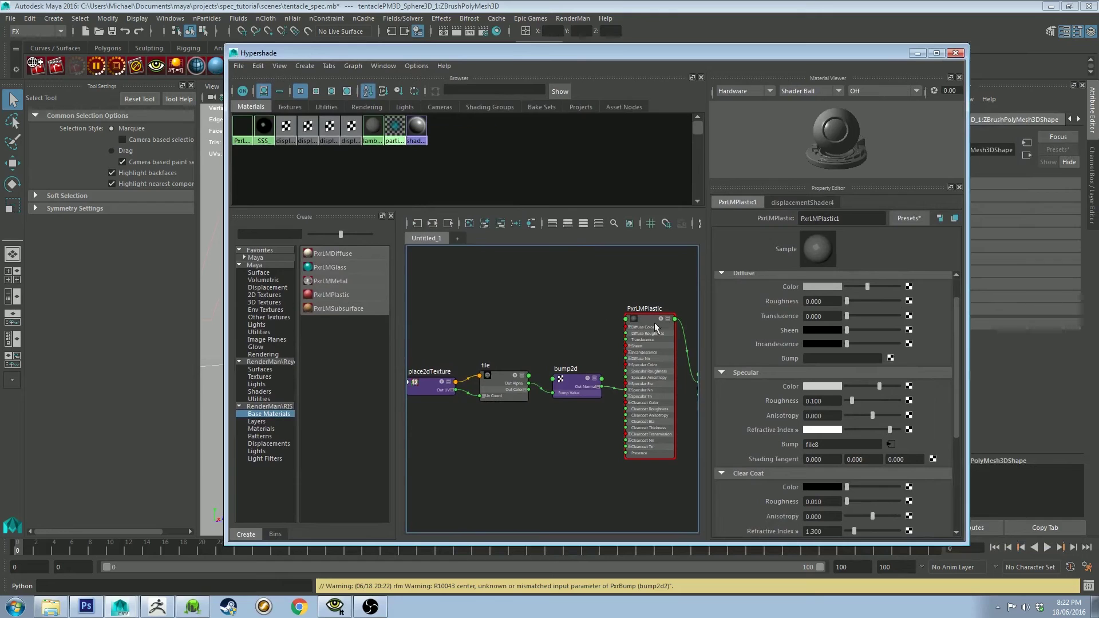
# Clear the node graph, graph the SSS_ material network and show the material's specular attributes.
pyautogui.click(469, 224)
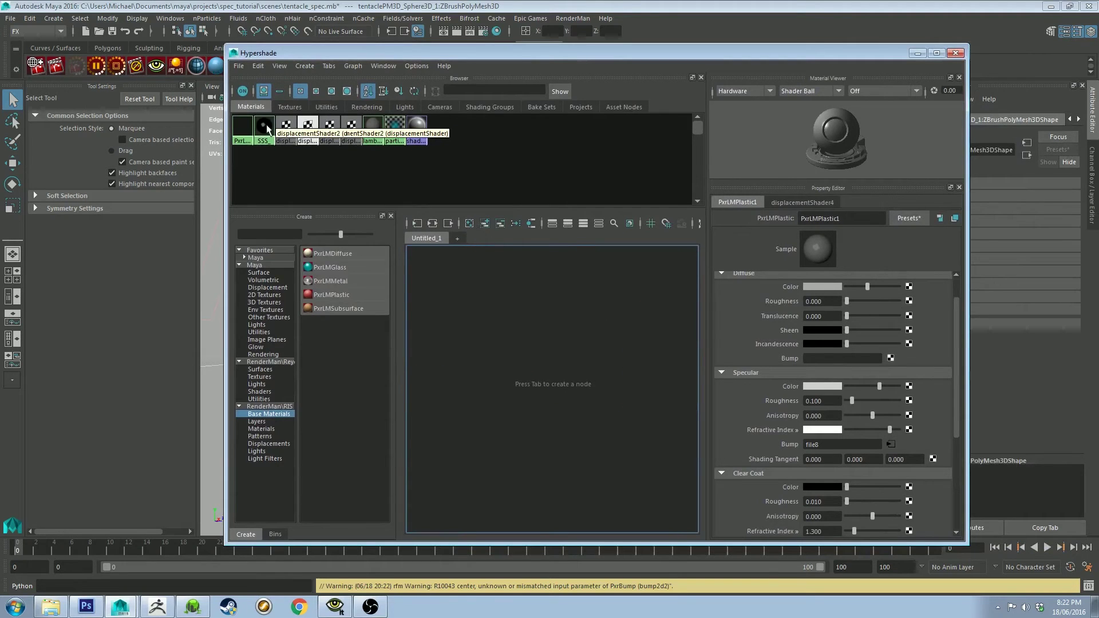
pyautogui.click(266, 125)
pyautogui.moveTo(266, 127); pyautogui.dragTo(551, 355)
pyautogui.click(612, 348)
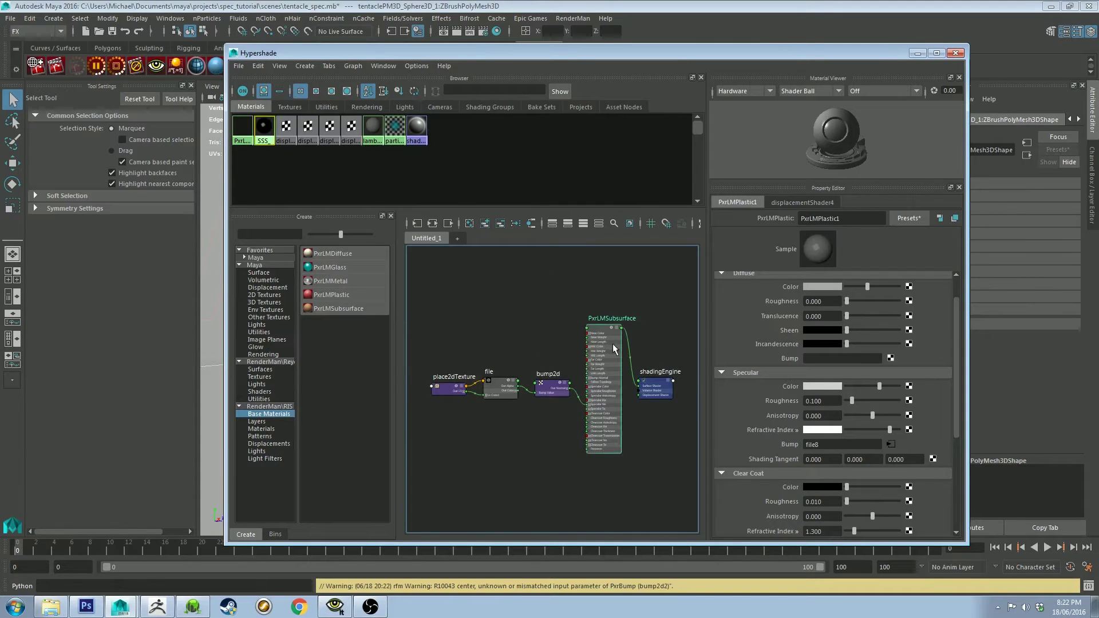
pyautogui.scroll(2, 588, 368)
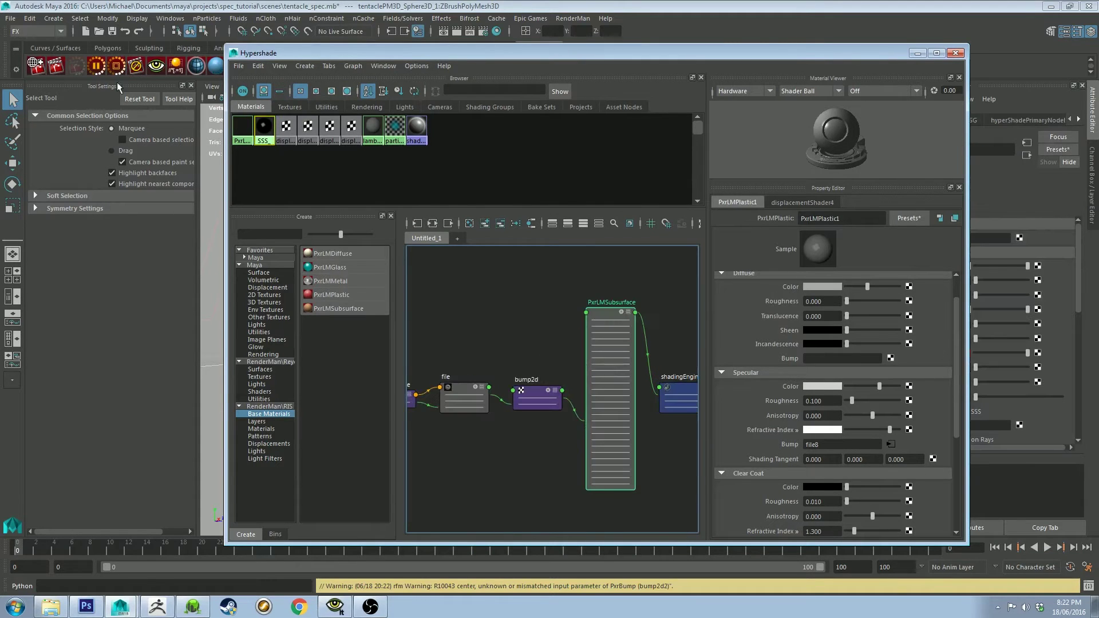
pyautogui.scroll(2, 678, 344)
pyautogui.press('f')
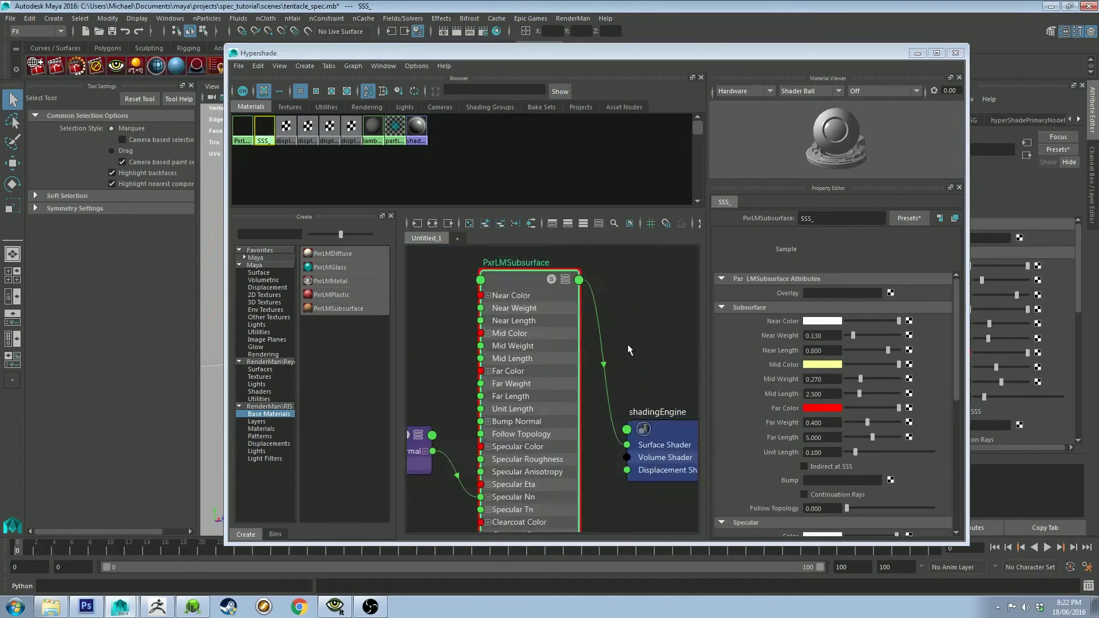
pyautogui.scroll(-6, 783, 394)
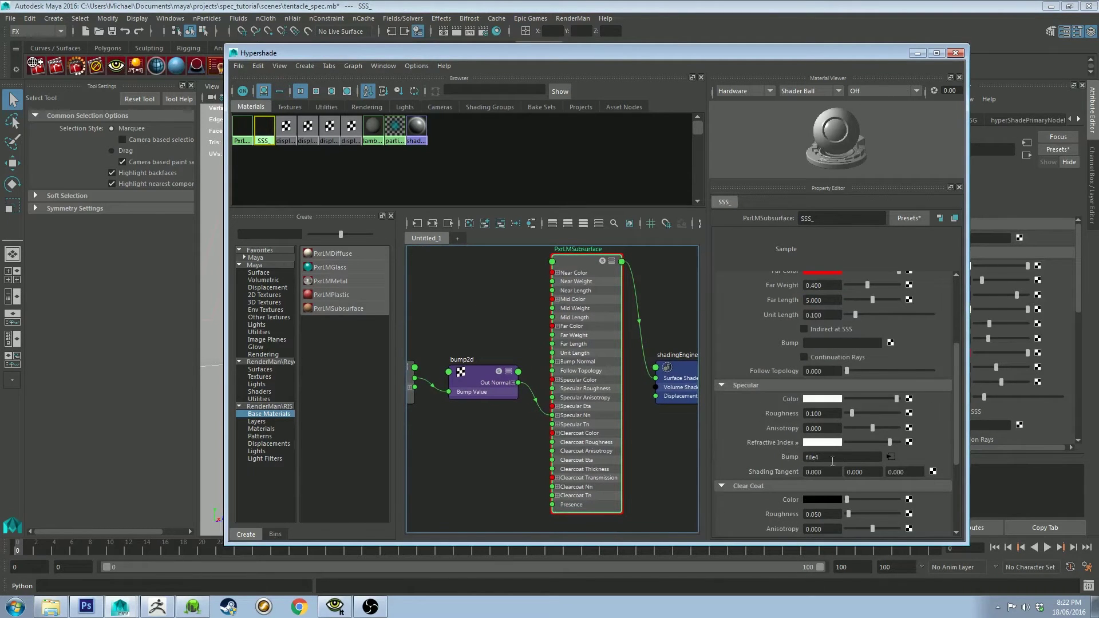
# Start a RenderMan re-render of the tentacle with the SSS_ material and return to Hypershade after viewing it.
pyautogui.click(78, 69)
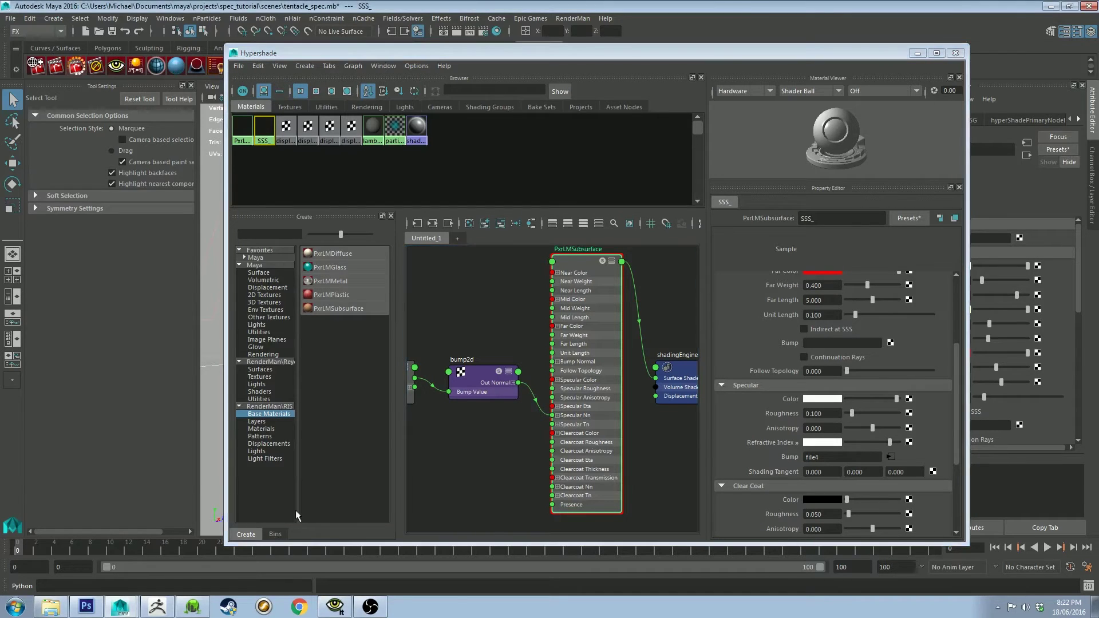
pyautogui.click(369, 606)
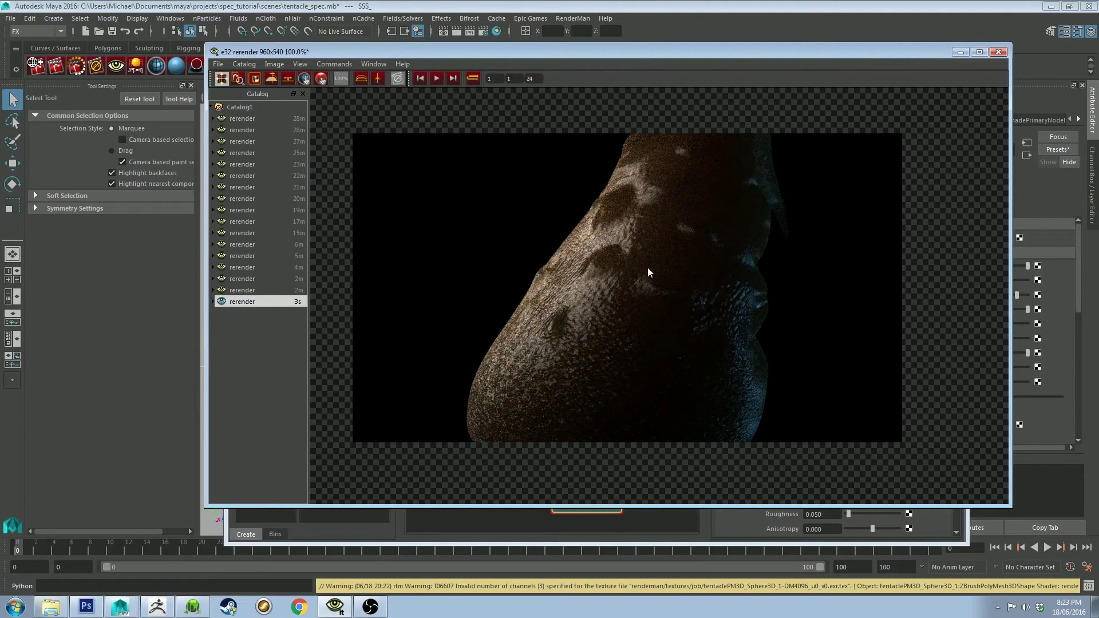
pyautogui.hotkey('alt', 'Tab')
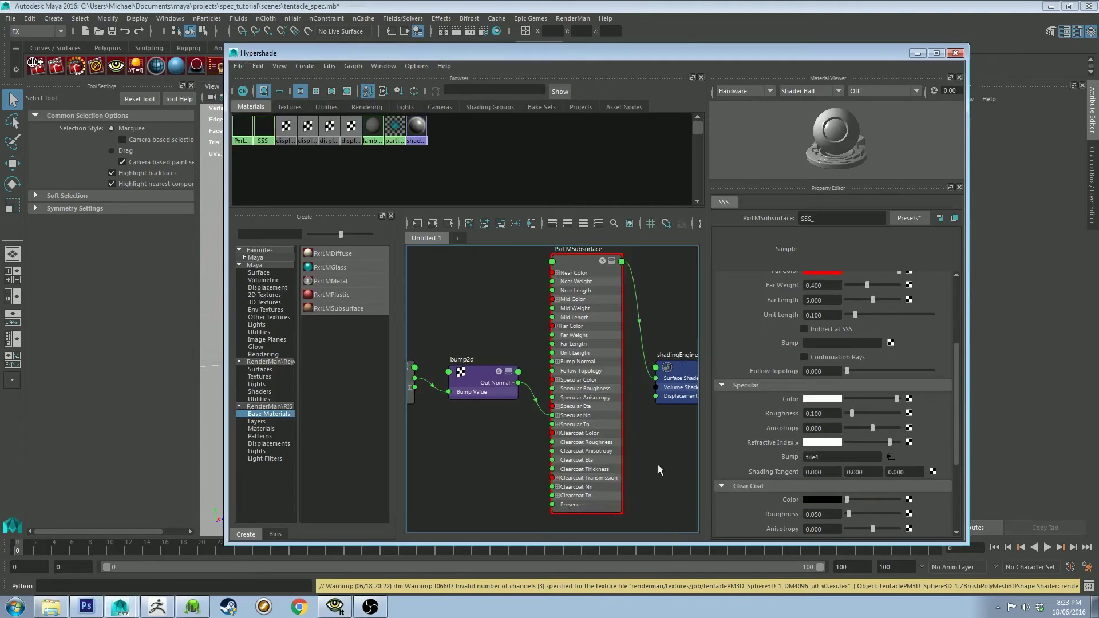
# Examine the bump2d and normal map file nodes feeding the SSS_ material's specular bump, including the file's color balance settings.
pyautogui.keyDown('alt'); pyautogui.moveTo(470, 333); pyautogui.dragTo(533, 328, button='middle'); pyautogui.keyUp('alt')
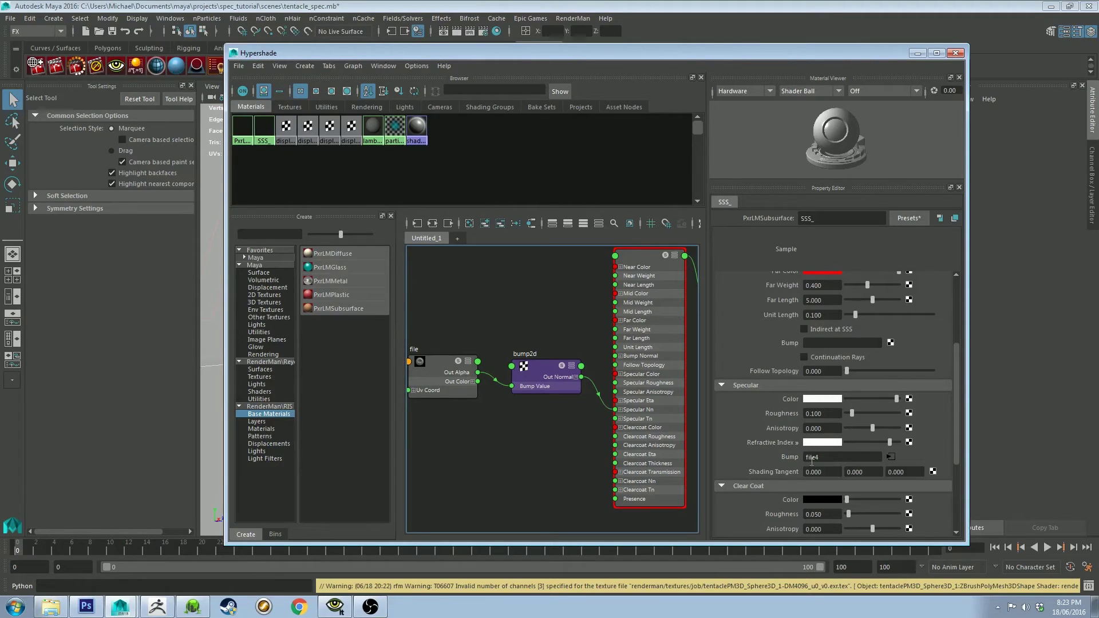
pyautogui.click(890, 457)
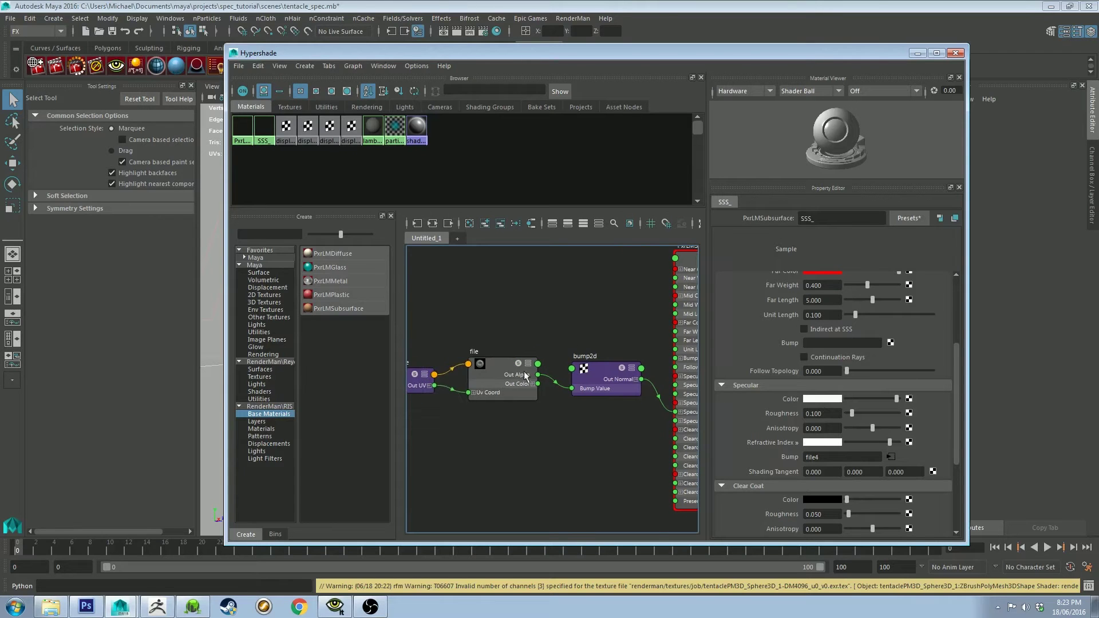
pyautogui.click(607, 374)
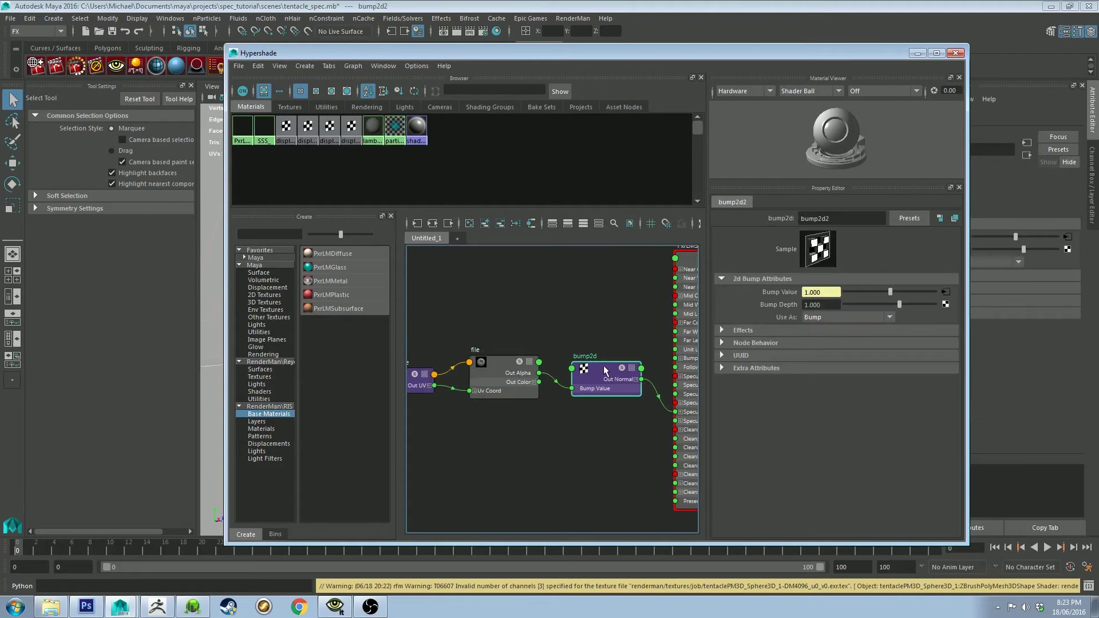
pyautogui.keyDown('alt'); pyautogui.moveTo(594, 319); pyautogui.dragTo(615, 329, button='middle'); pyautogui.keyUp('alt')
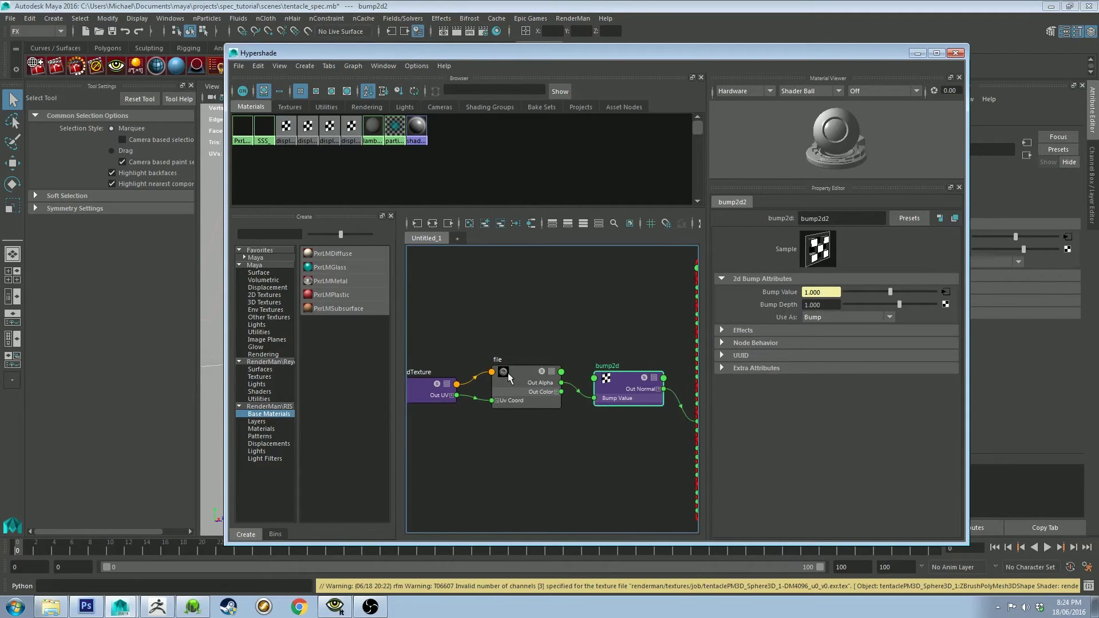
pyautogui.click(532, 373)
pyautogui.scroll(-1, 773, 424)
pyautogui.click(726, 452)
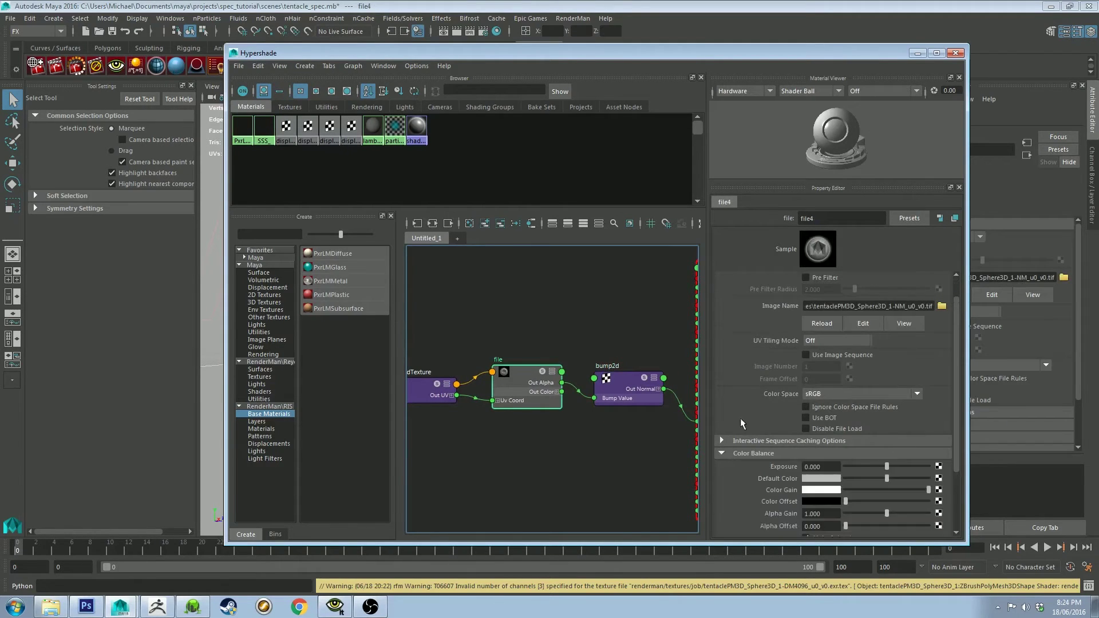
pyautogui.scroll(-3, 740, 417)
pyautogui.click(629, 377)
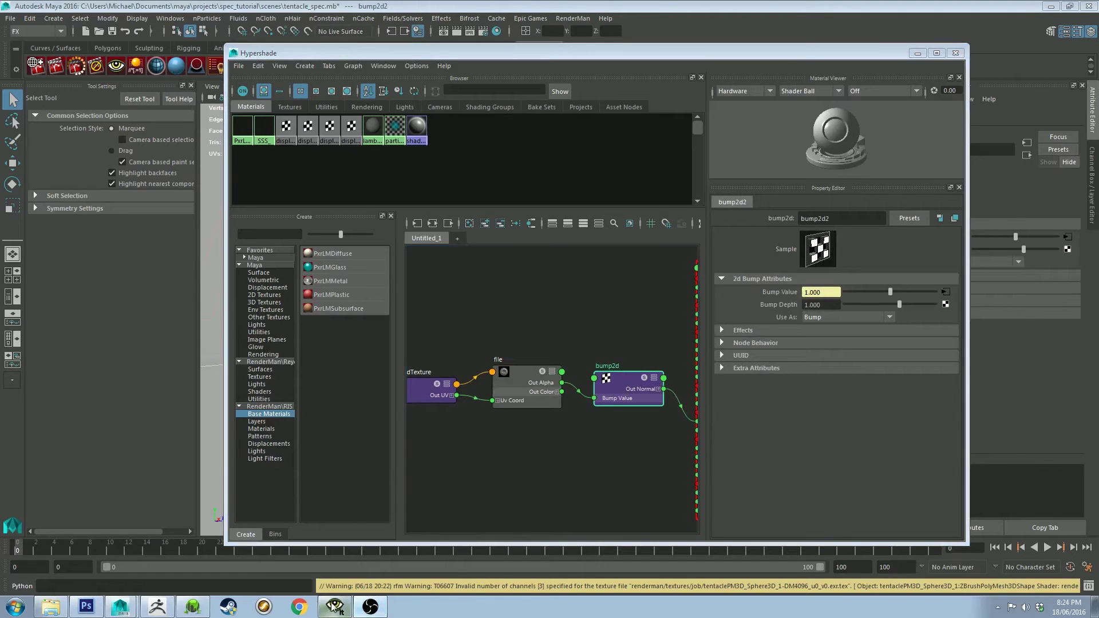
# Minimize the render window and Hypershade and frame the whole tentacle in the perspective view for a new render.
pyautogui.click(370, 606)
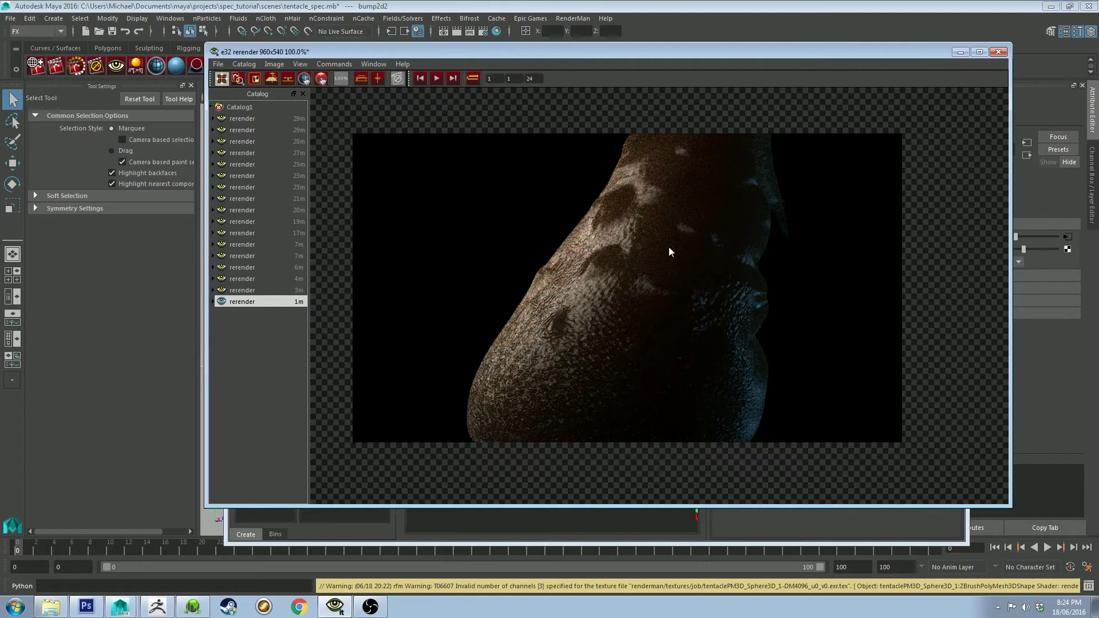
pyautogui.click(964, 53)
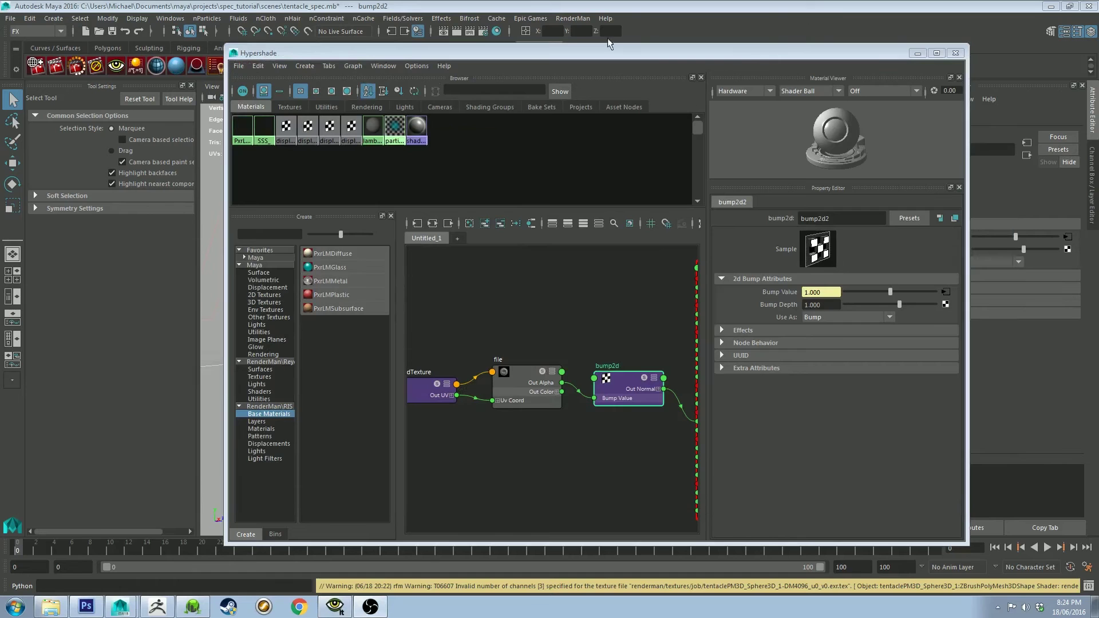
pyautogui.click(918, 52)
pyautogui.click(211, 86)
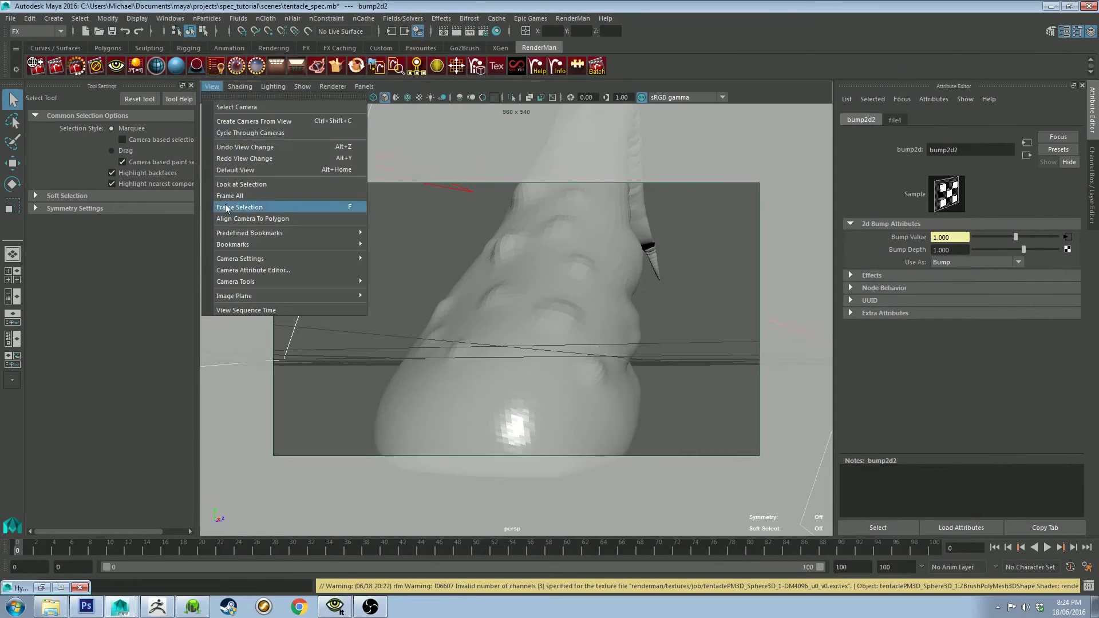
pyautogui.click(275, 207)
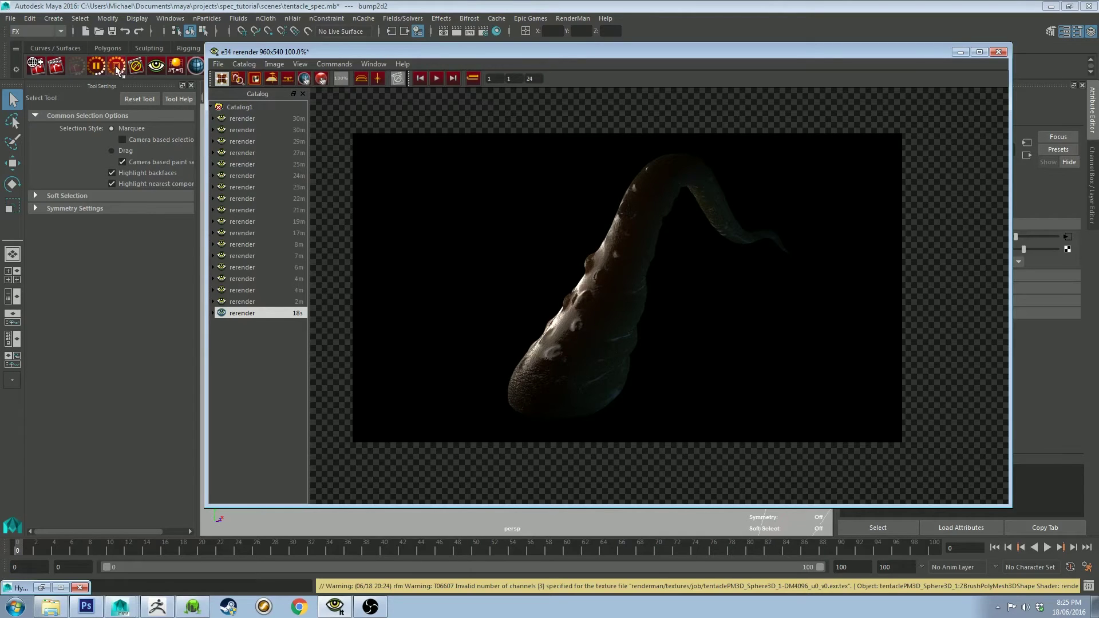
# Switch to 3D-Coat and paint gloss on the larger tentacle bumps on the Gloss layer with a brush radius of 0.136.
pyautogui.hotkey('alt', 'Tab')
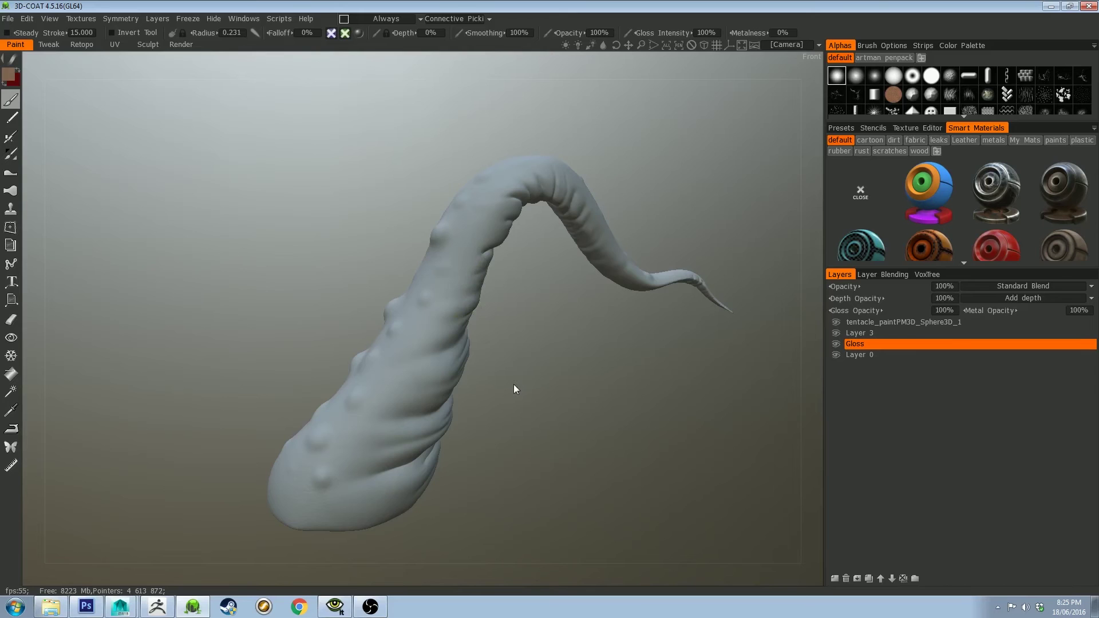
pyautogui.moveTo(503, 369); pyautogui.dragTo(635, 395)
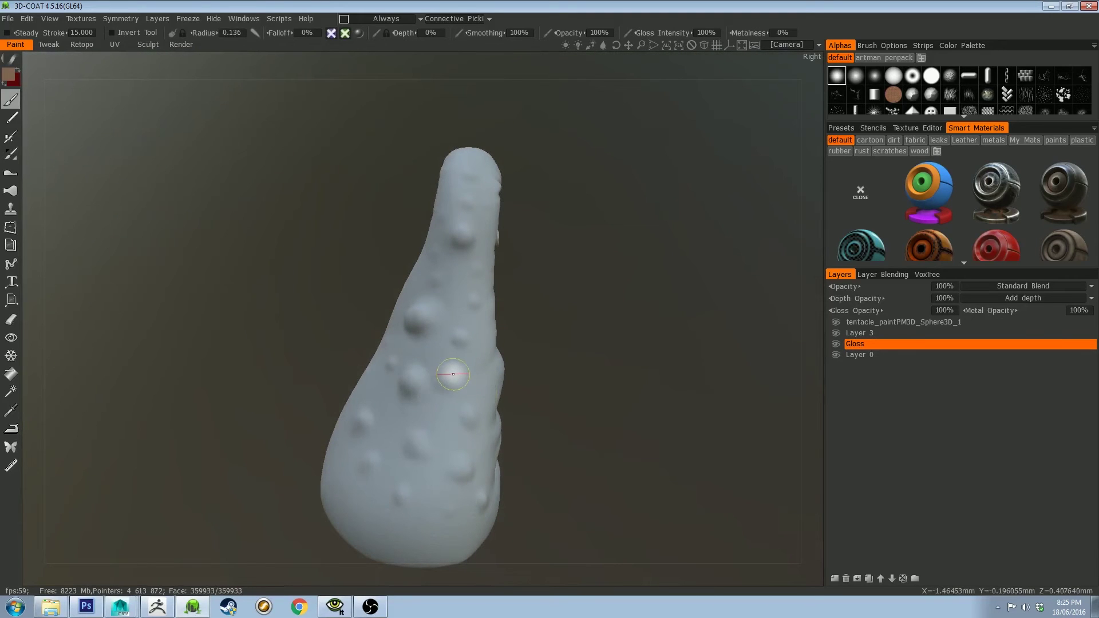
pyautogui.moveTo(453, 374); pyautogui.dragTo(453, 377)
pyautogui.moveTo(420, 323); pyautogui.dragTo(417, 319)
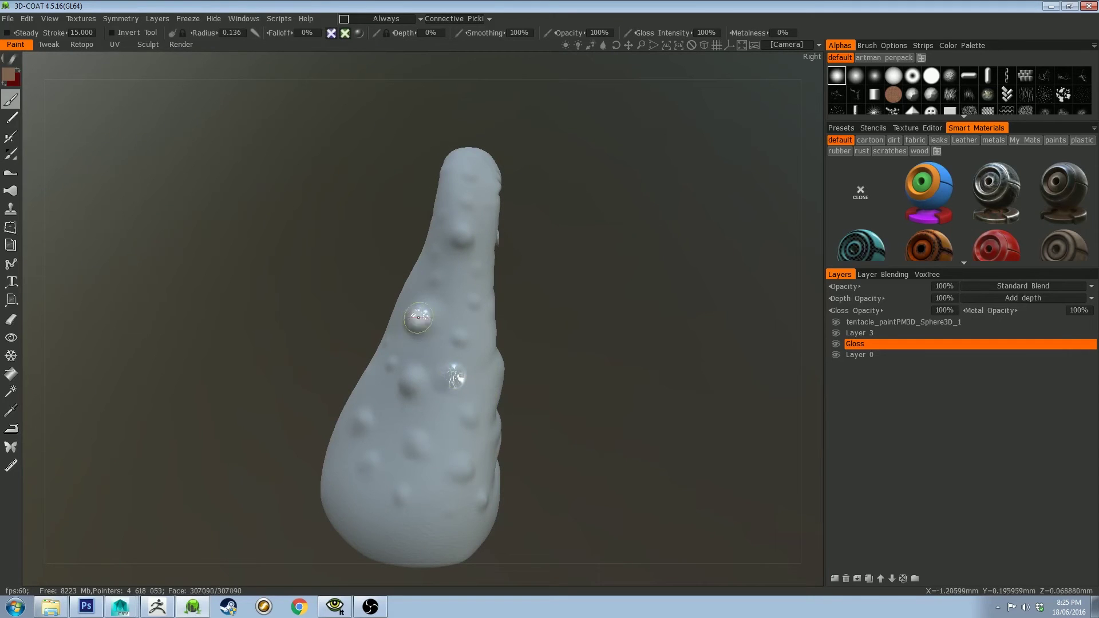
pyautogui.click(414, 377)
pyautogui.moveTo(414, 377); pyautogui.dragTo(392, 363)
# Reduce the brush radius to 0.102 and paint gloss on the smaller bumps around the tentacle's base.
pyautogui.press('[')
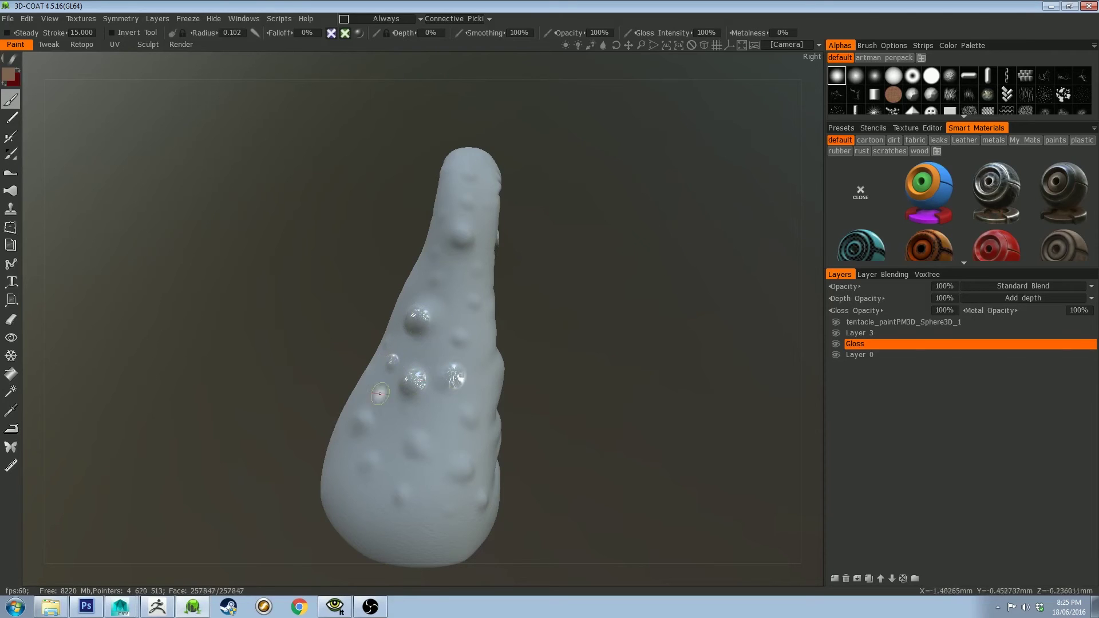
pyautogui.click(361, 414)
pyautogui.click(367, 461)
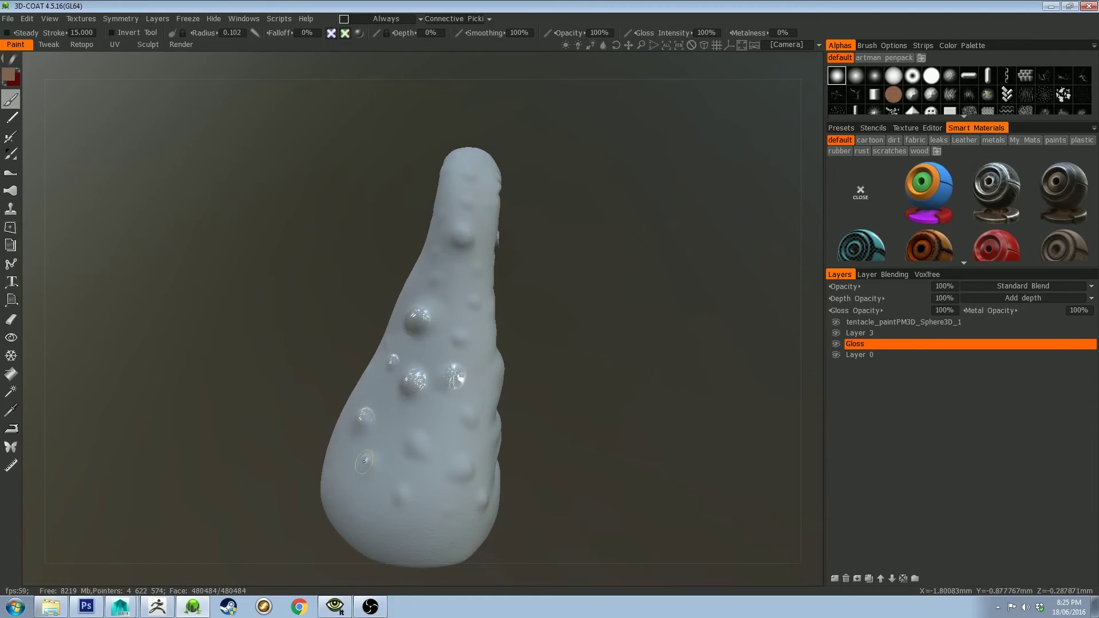
pyautogui.click(401, 490)
pyautogui.click(416, 442)
pyautogui.click(460, 468)
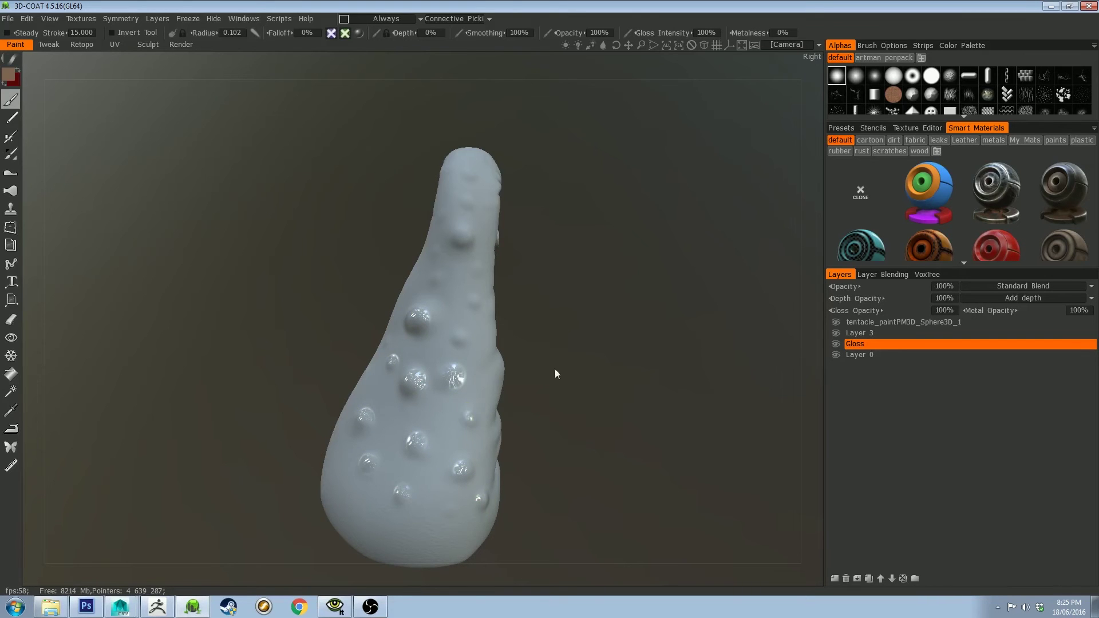
# Paint gloss on the small bumps near the tentacle's upper bend with a brush radius of 0.055.
pyautogui.moveTo(555, 369)
pyautogui.mouseDown()
pyautogui.moveTo(548, 342)
pyautogui.moveTo(655, 222)
pyautogui.moveTo(633, 347)
pyautogui.moveTo(591, 372)
pyautogui.moveTo(521, 305)
pyautogui.moveTo(437, 289)
pyautogui.moveTo(550, 216)
pyautogui.moveTo(451, 202)
pyautogui.moveTo(472, 191)
pyautogui.mouseUp()
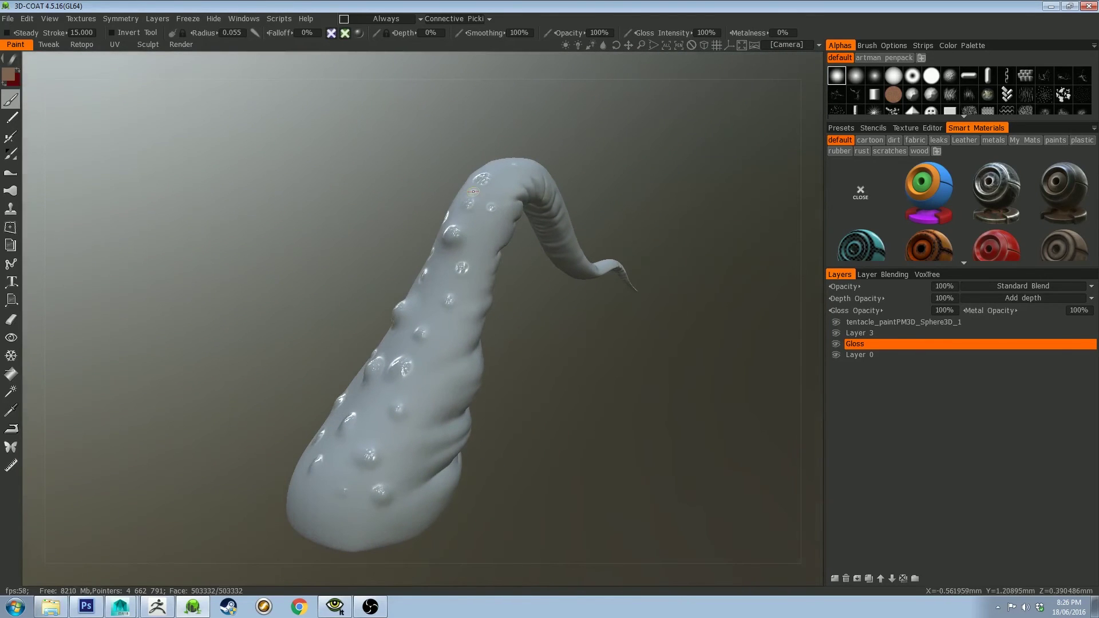
pyautogui.click(89, 23)
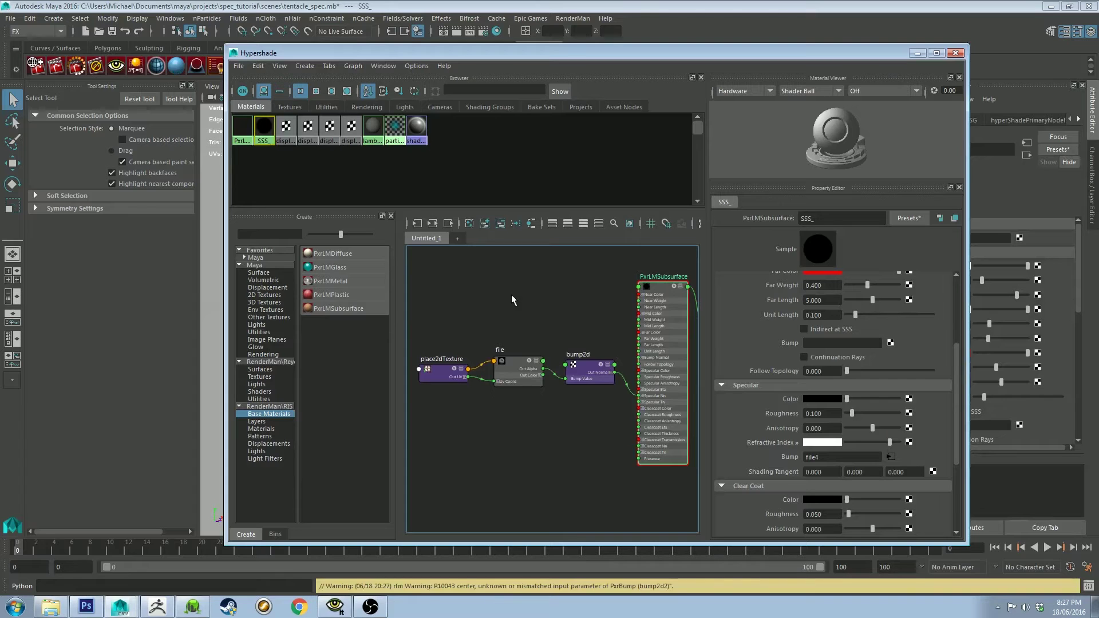
# Switch to Maya and connect a new File texture to the specular color of the SSS_ subsurface material.
pyautogui.keyDown('alt'); pyautogui.moveTo(511, 294); pyautogui.dragTo(524, 292, button='middle'); pyautogui.keyUp('alt')
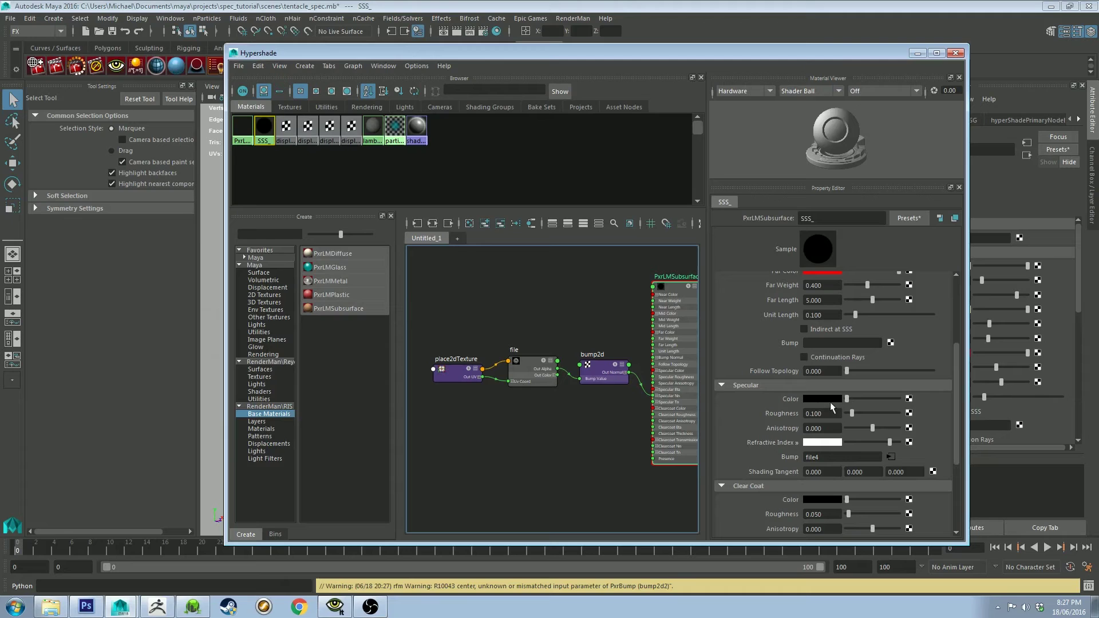
pyautogui.click(909, 399)
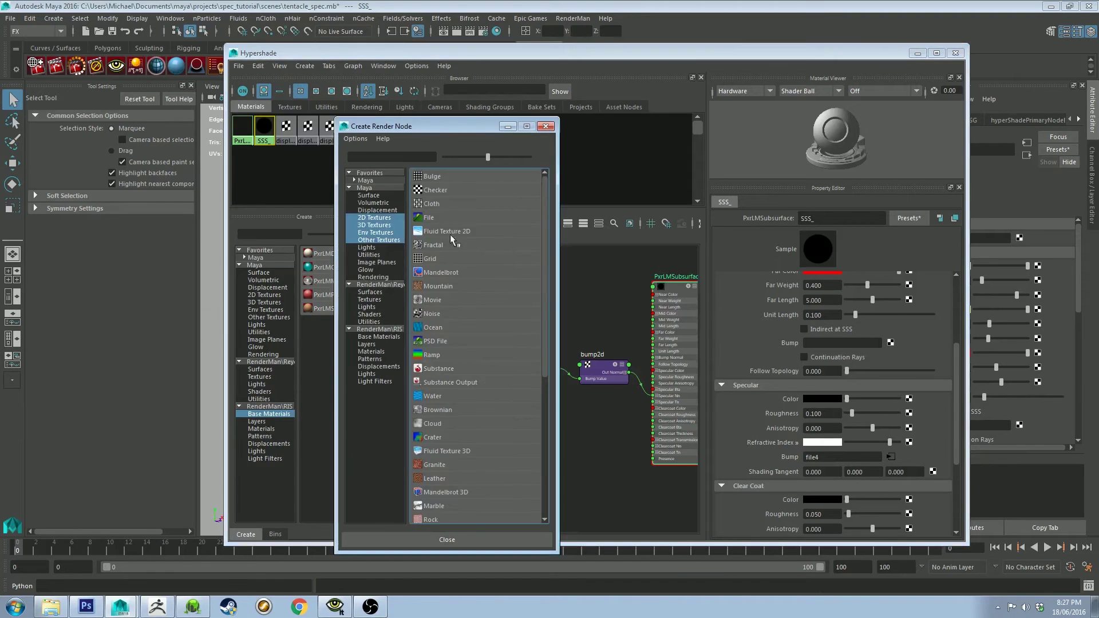
pyautogui.click(449, 221)
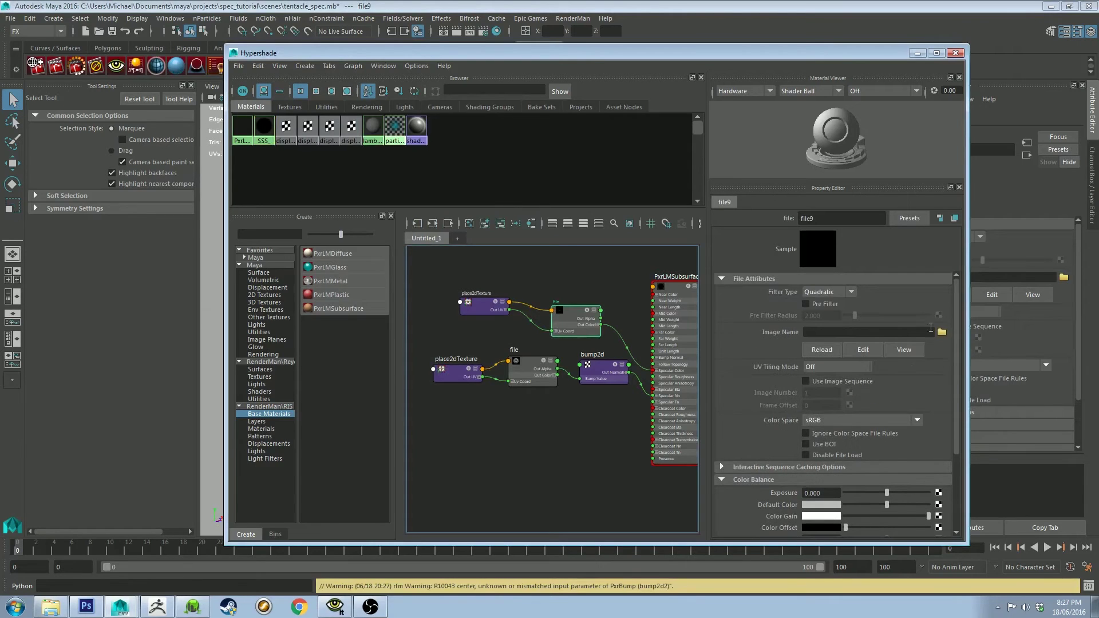
# Load spec_map1.tga from sourceimages into the new file texture and set its UV tiling mode to 0-based (ZBrush).
pyautogui.scroll(2, 816, 394)
pyautogui.click(941, 332)
pyautogui.click(345, 248)
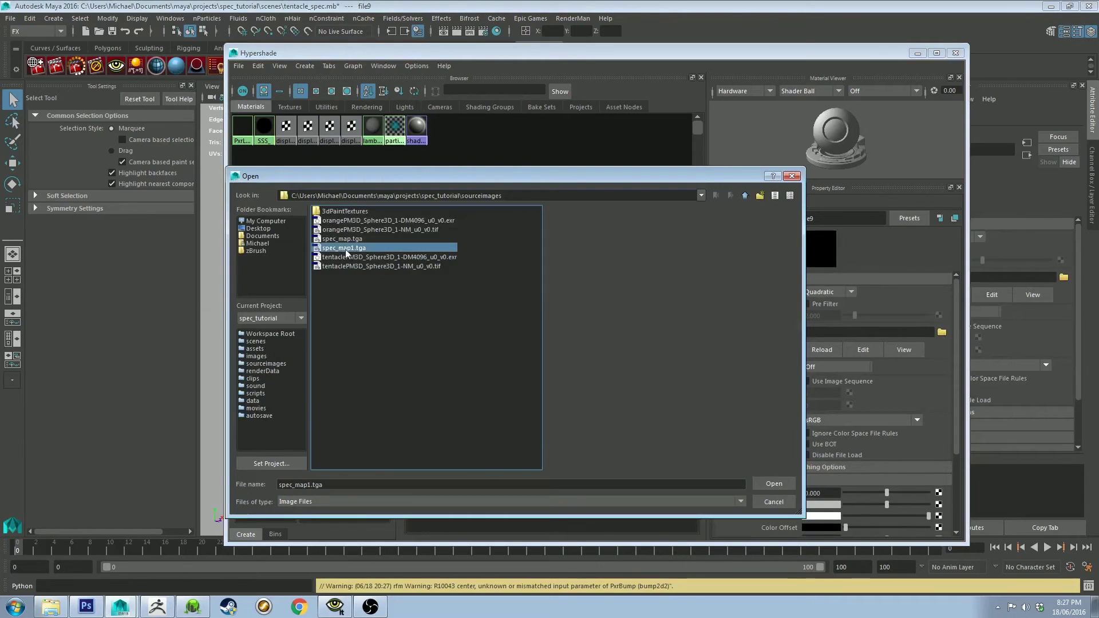
pyautogui.click(774, 483)
pyautogui.click(851, 367)
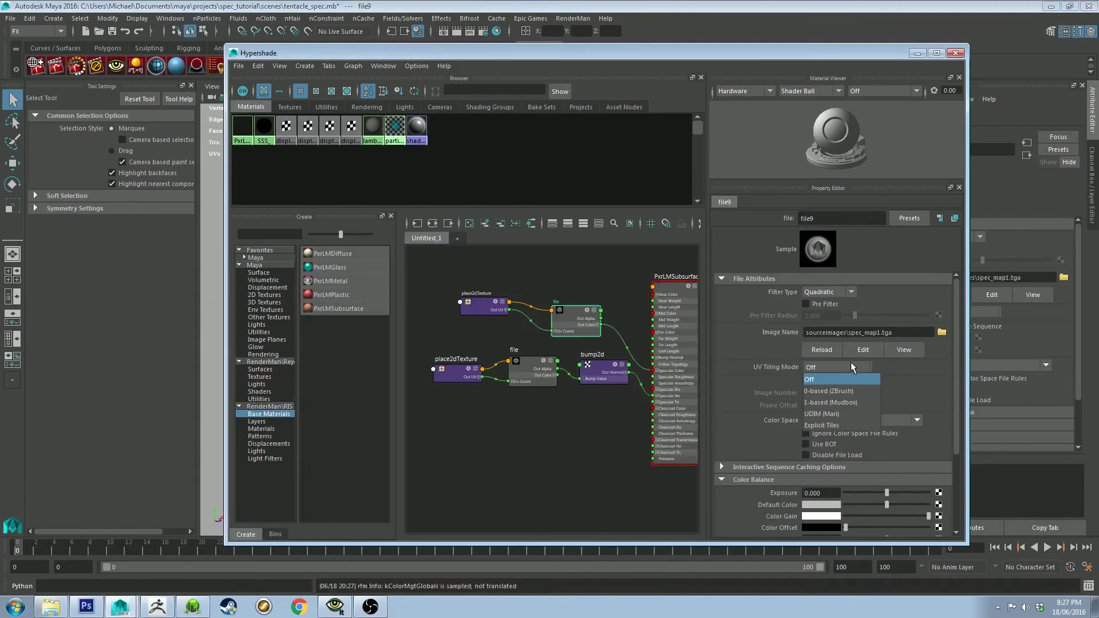
pyautogui.click(833, 391)
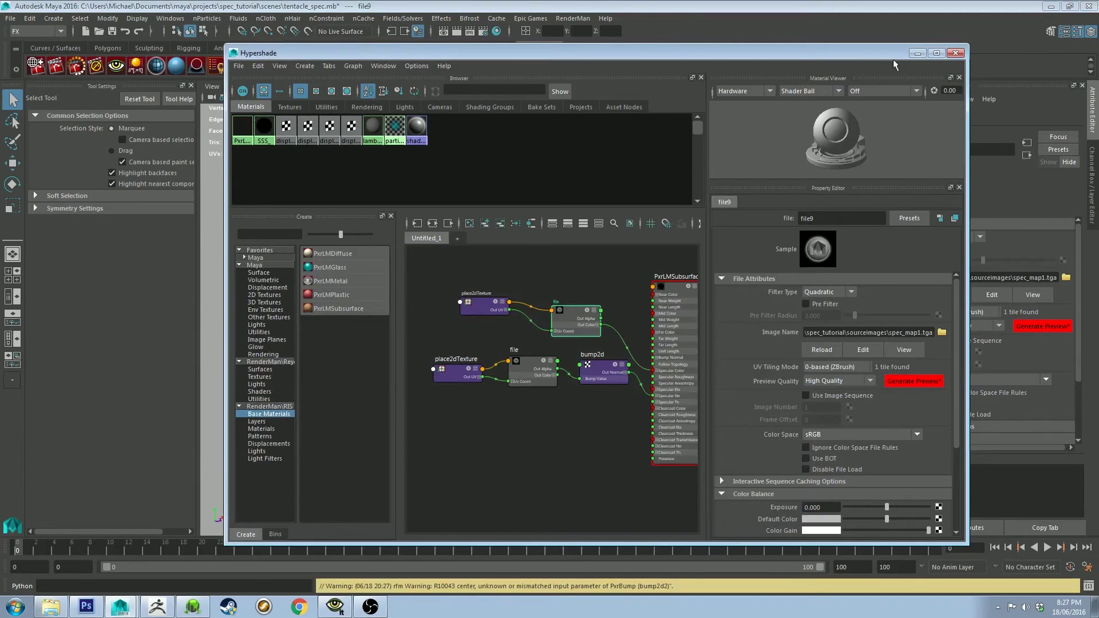
# Examine the bump2d node, both file textures and the specular attributes they feed on the SSS_ material.
pyautogui.click(595, 370)
pyautogui.click(521, 369)
pyautogui.click(561, 331)
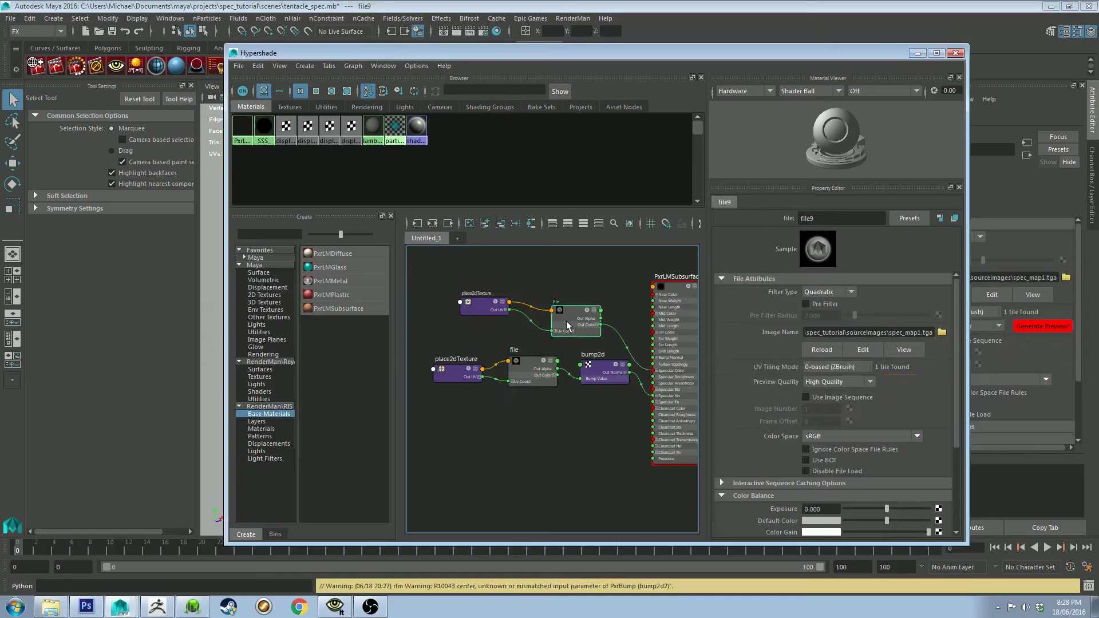
pyautogui.scroll(-3, 790, 412)
pyautogui.scroll(4, 684, 372)
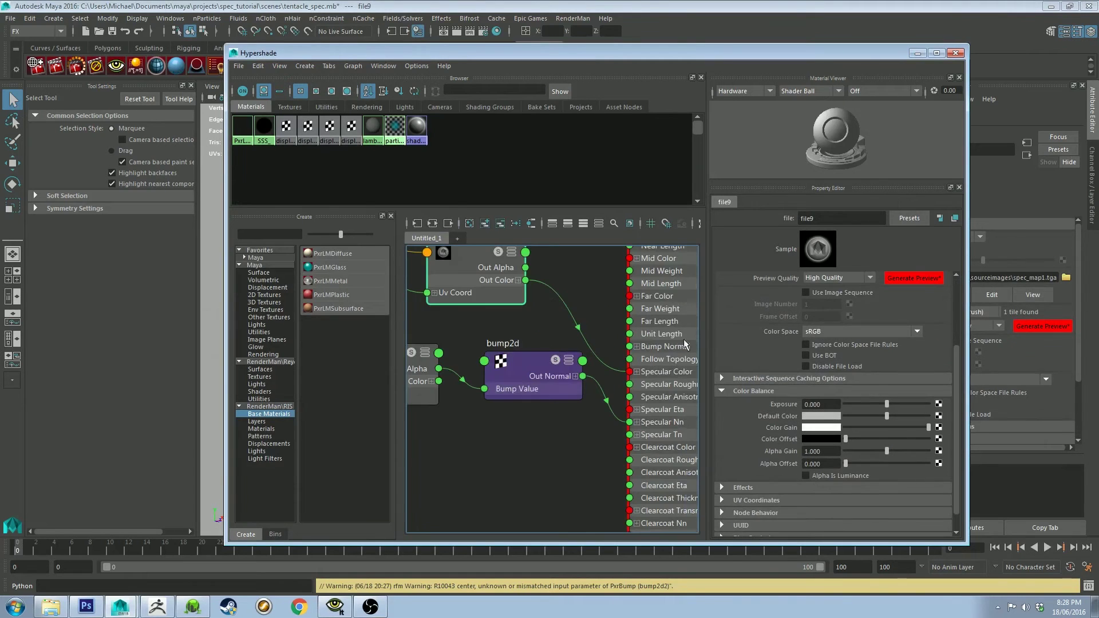
pyautogui.click(692, 328)
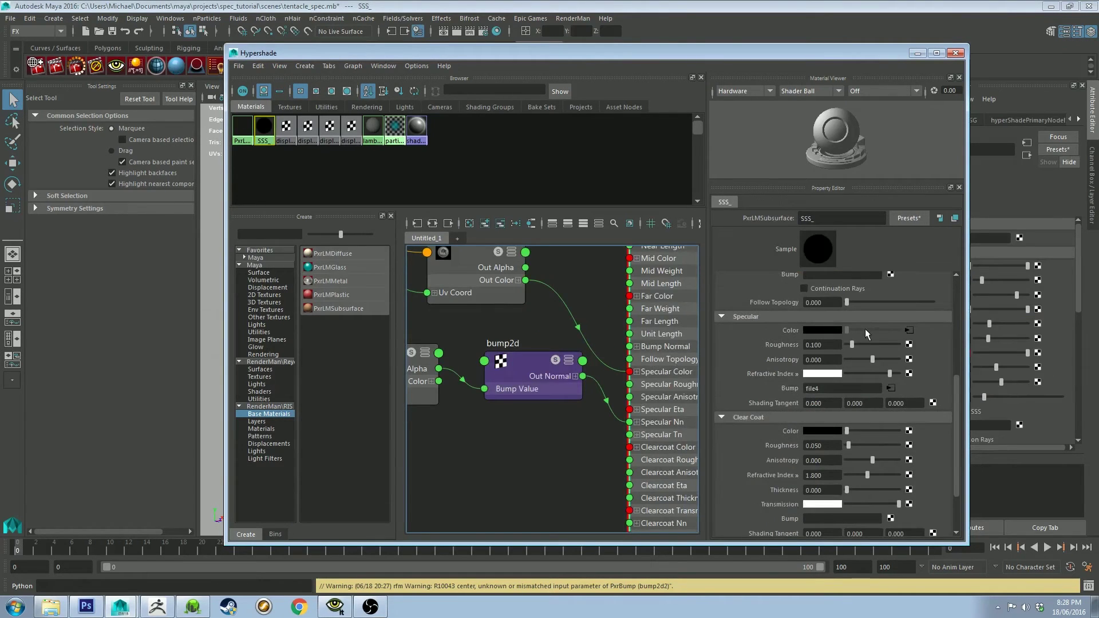
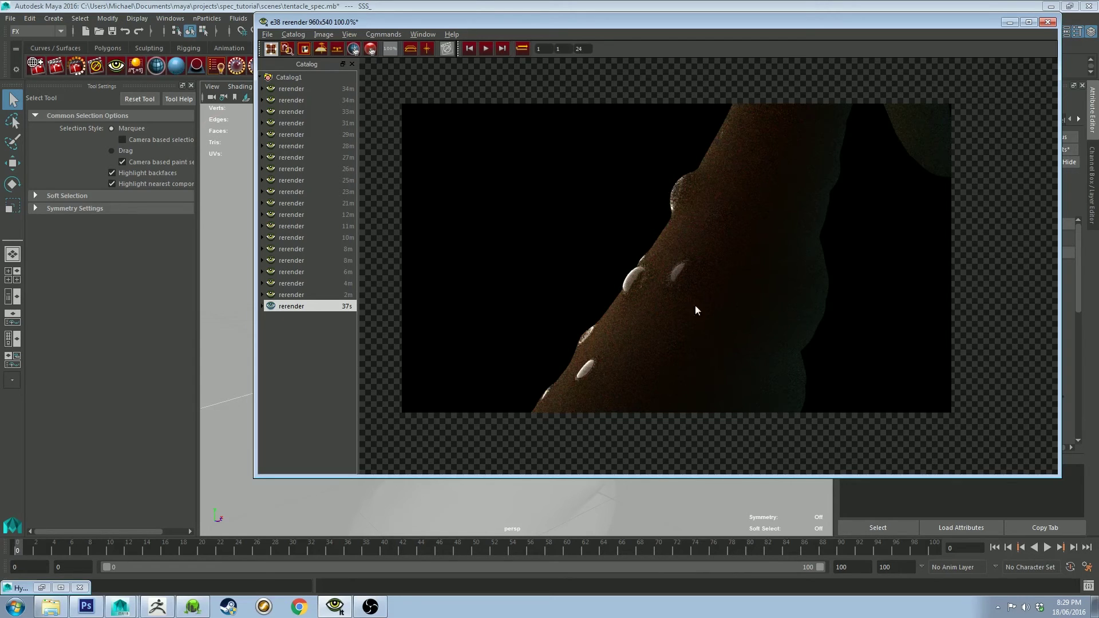
# Inspect the rendered tentacle bumps, minimize the render window and frame the whole tentacle in the perspective view.
pyautogui.scroll(-1, 685, 296)
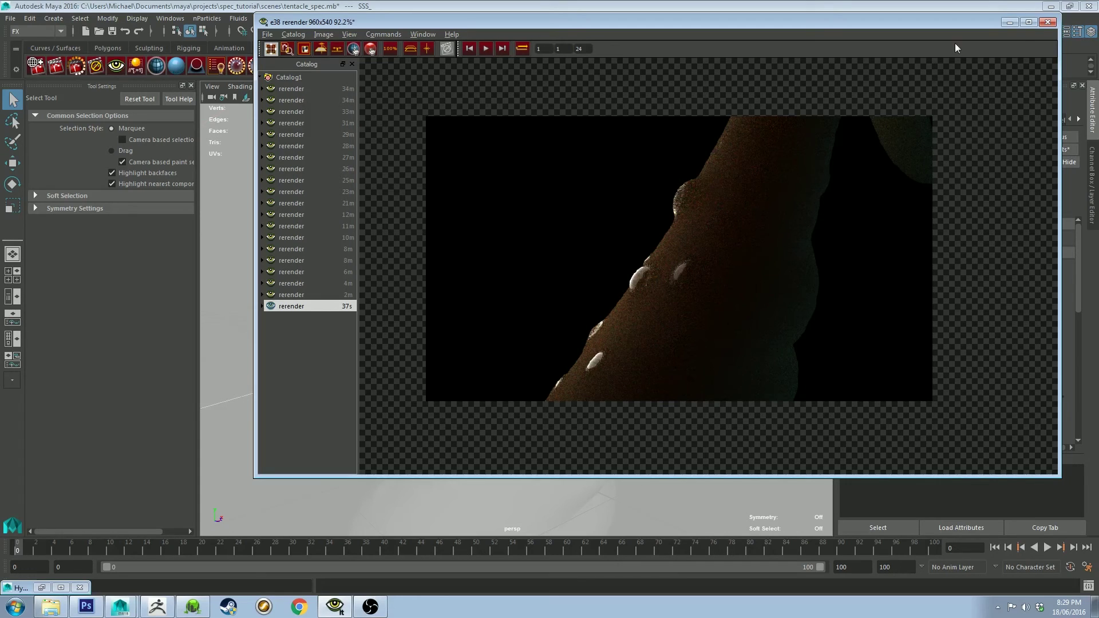
pyautogui.click(1008, 23)
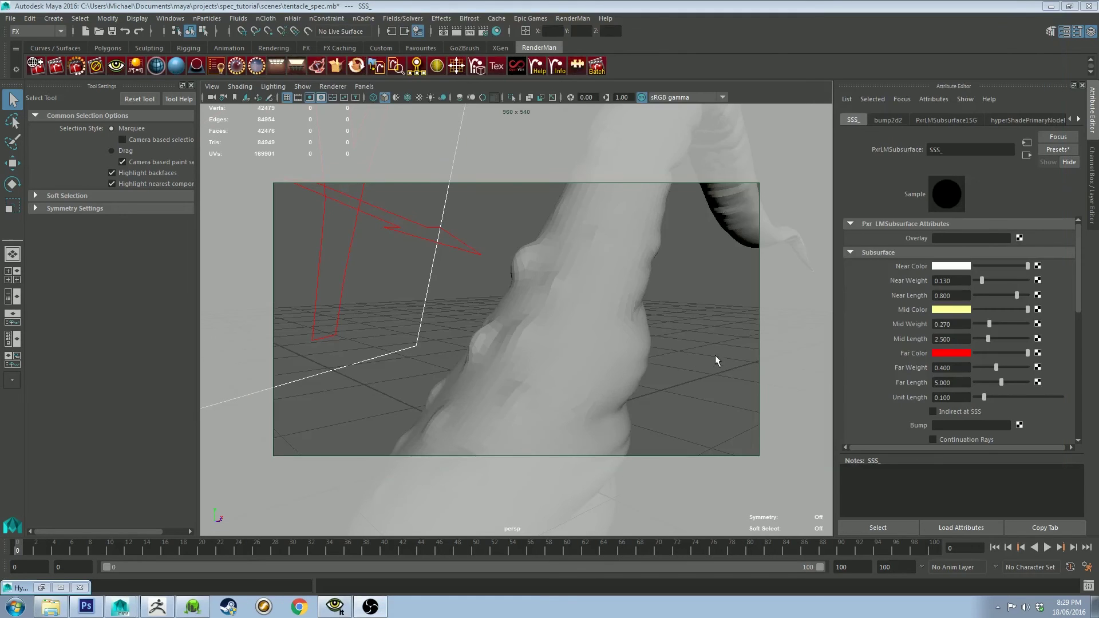
pyautogui.keyDown('alt'); pyautogui.moveTo(719, 358); pyautogui.dragTo(699, 208, button='right'); pyautogui.keyUp('alt')
pyautogui.keyDown('alt'); pyautogui.moveTo(699, 209); pyautogui.dragTo(725, 263); pyautogui.keyUp('alt')
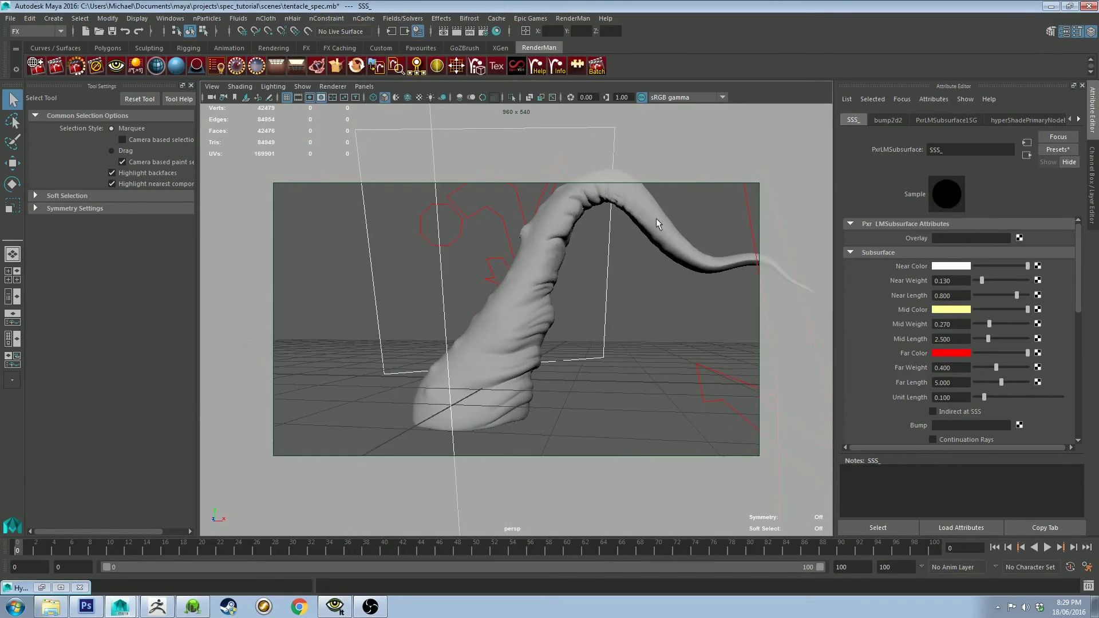
pyautogui.keyDown('alt'); pyautogui.moveTo(599, 337); pyautogui.dragTo(601, 380); pyautogui.keyUp('alt')
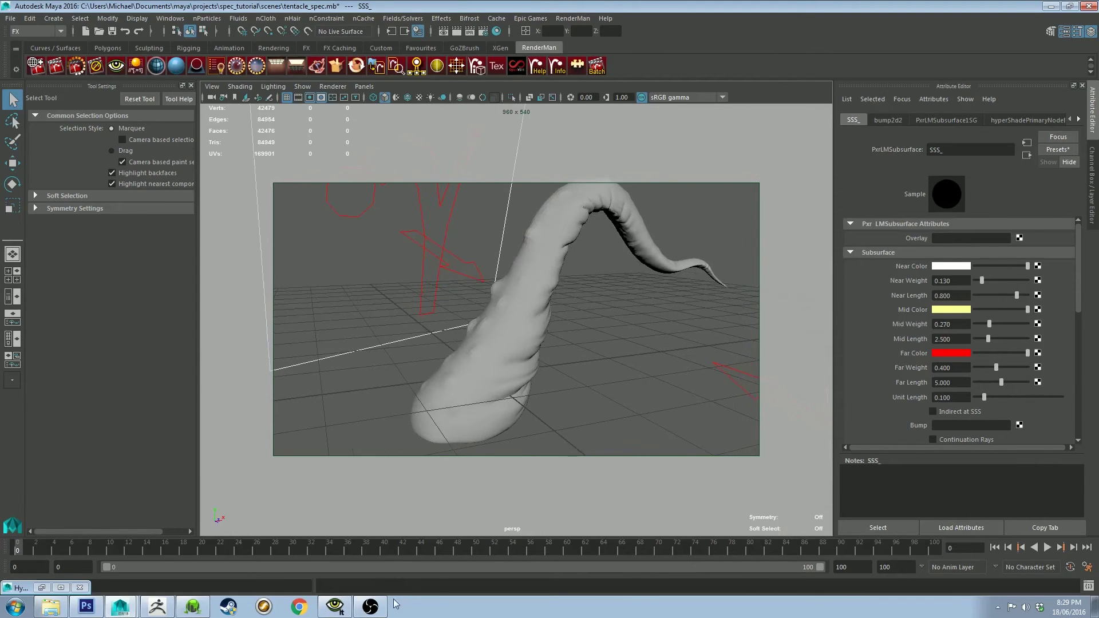
# Restore the Hypershade and review the file and bump2d connections into the SSS_ material's specular inputs.
pyautogui.click(44, 589)
pyautogui.scroll(-2, 596, 307)
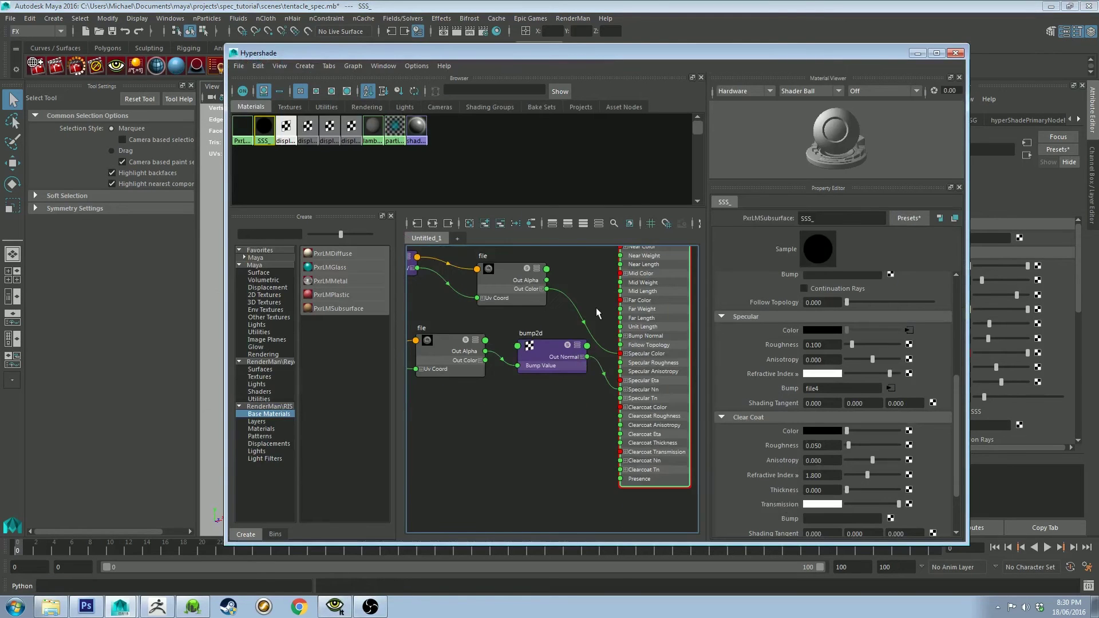
pyautogui.keyDown('alt'); pyautogui.moveTo(586, 294); pyautogui.dragTo(550, 332, button='middle'); pyautogui.keyUp('alt')
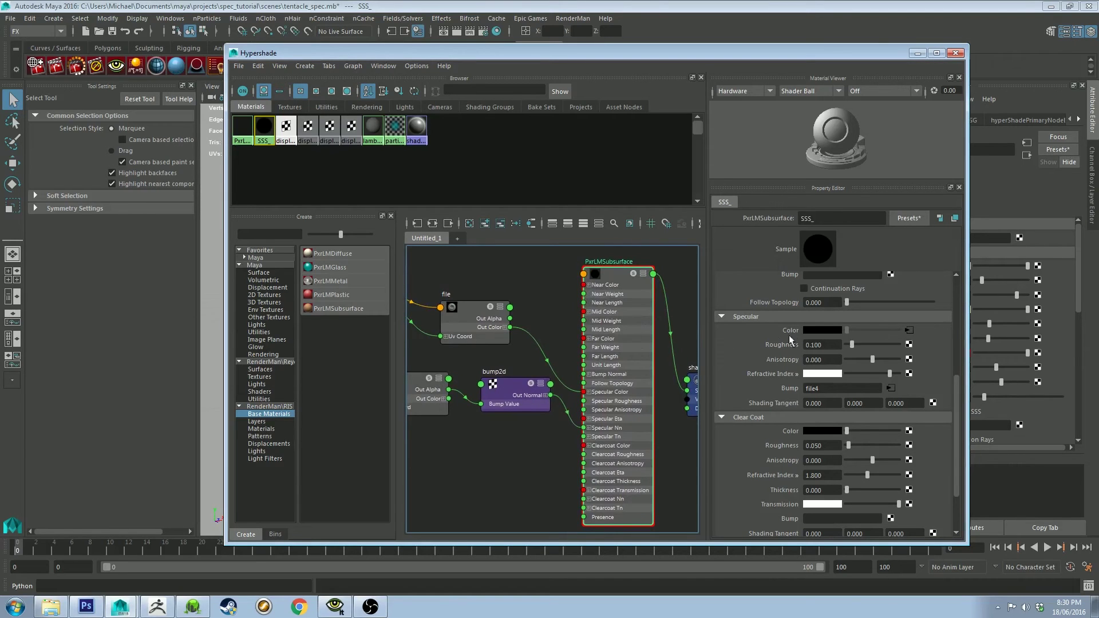
pyautogui.scroll(3, 864, 364)
pyautogui.scroll(-3, 852, 366)
pyautogui.scroll(3, 745, 351)
pyautogui.scroll(-3, 768, 356)
# Switch to ZBrush, choose black as the active color and fill the whole tentacle with it.
pyautogui.click(159, 607)
pyautogui.moveTo(639, 248); pyautogui.dragTo(586, 272)
pyautogui.moveTo(32, 48); pyautogui.dragTo(119, 176)
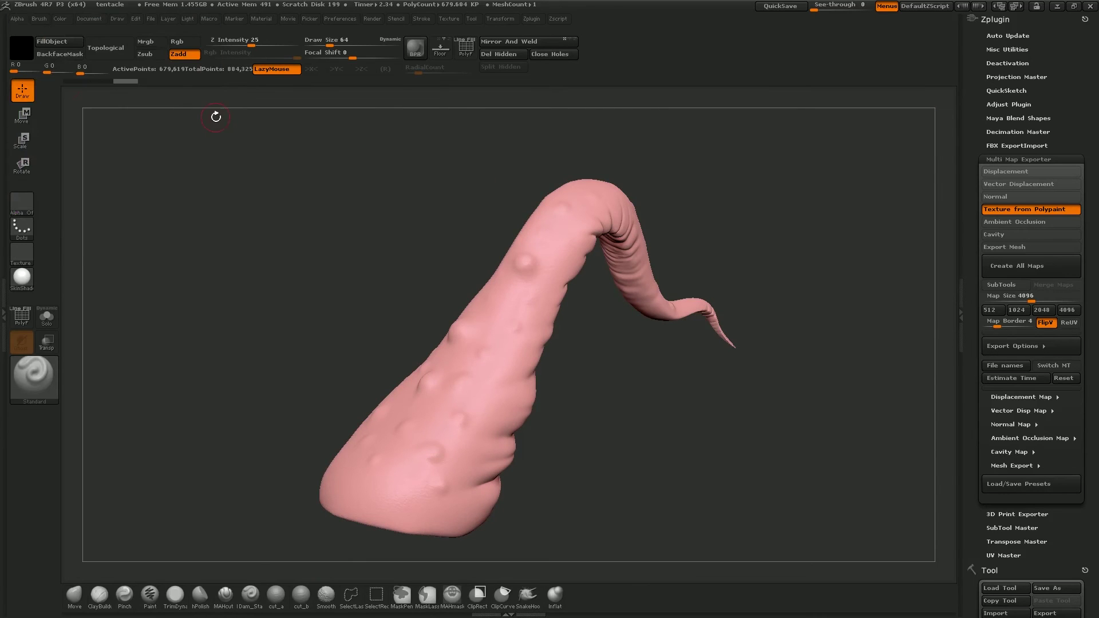
pyautogui.click(66, 48)
# Select the Paint brush and set its color to white (RGB 255, 255, 255).
pyautogui.moveTo(221, 226); pyautogui.dragTo(646, 308)
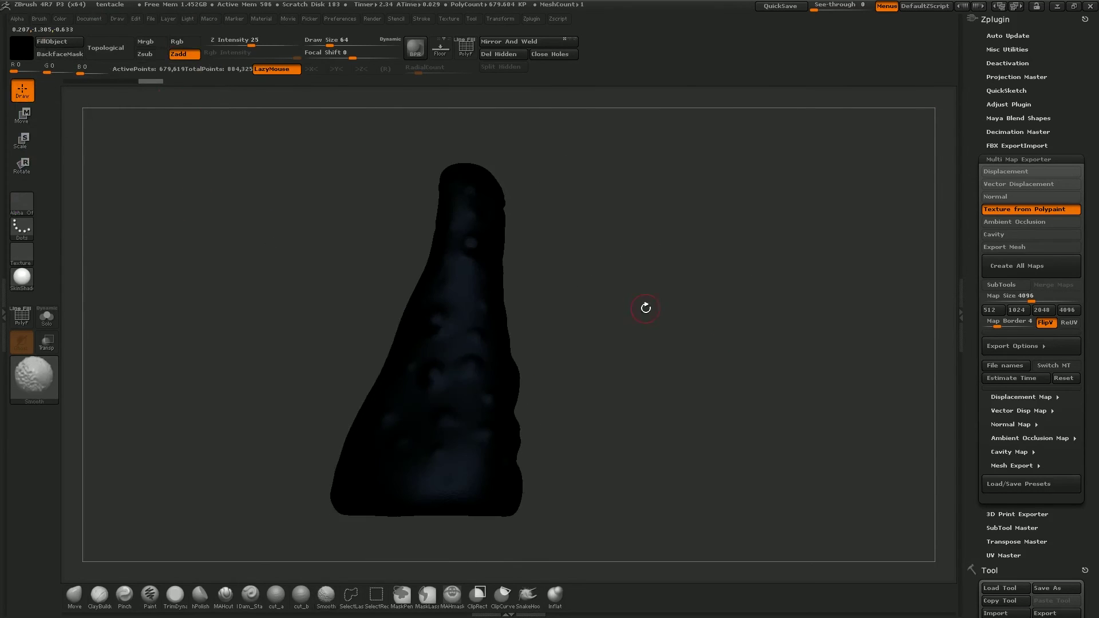
pyautogui.moveTo(620, 263); pyautogui.dragTo(620, 267)
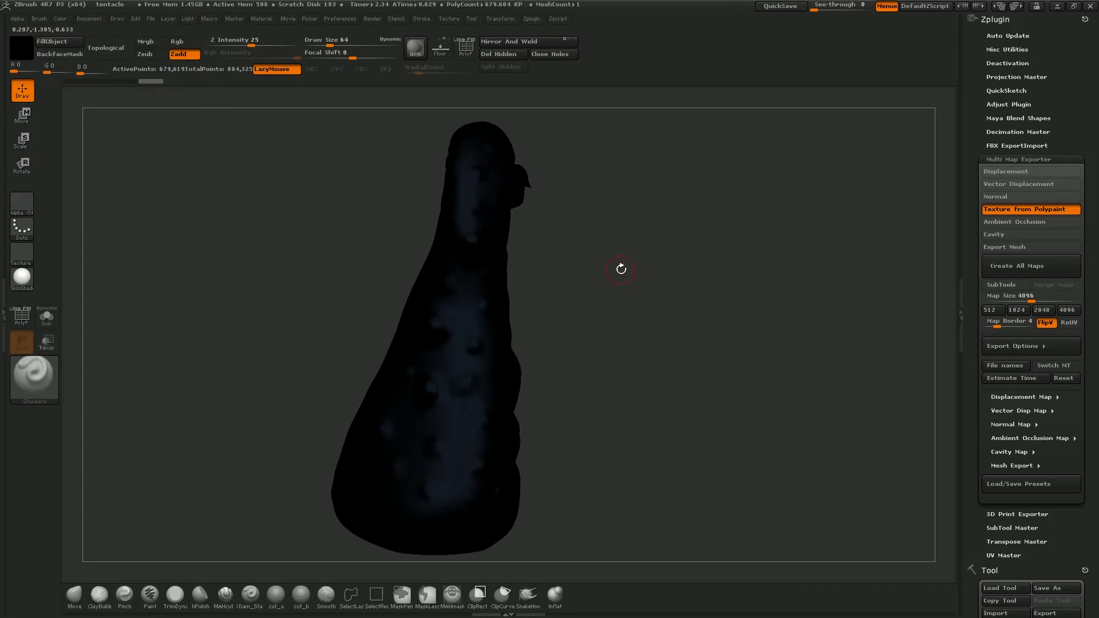
pyautogui.click(153, 591)
pyautogui.moveTo(618, 235); pyautogui.dragTo(608, 235)
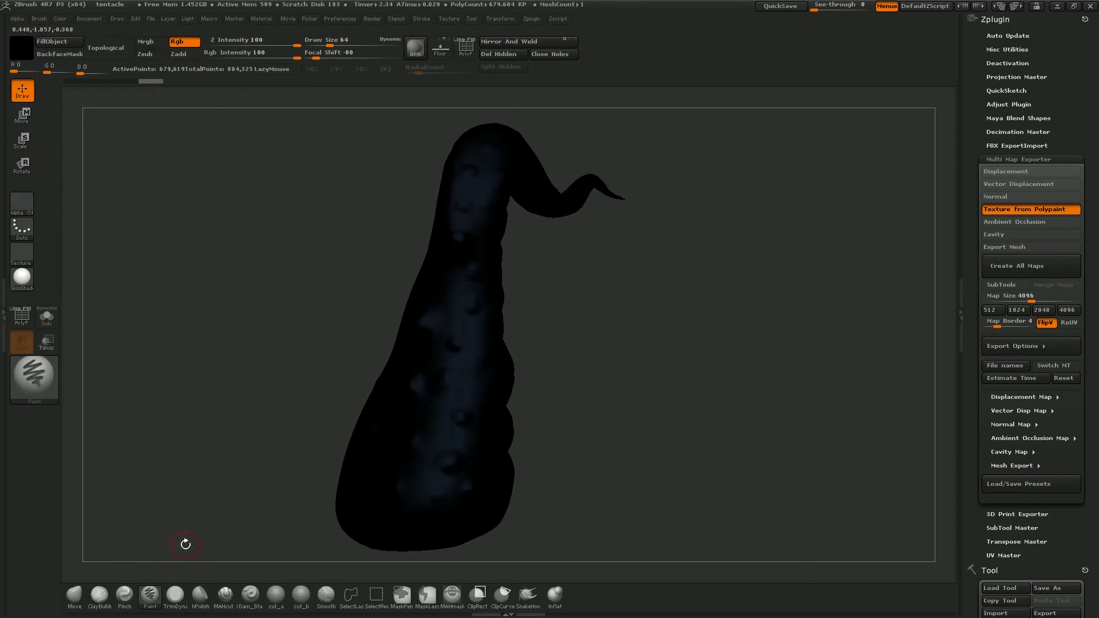
pyautogui.click(32, 58)
pyautogui.click(23, 30)
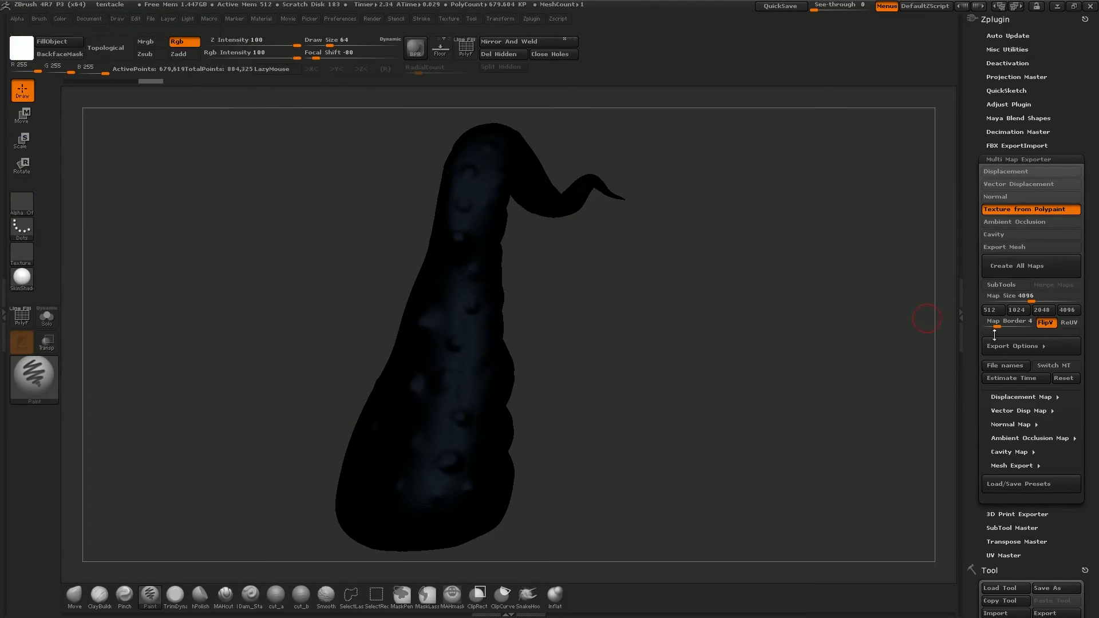
# Set the brush draw size to 105 and paint four separate white bands across the tentacle from base to bend.
pyautogui.moveTo(593, 315); pyautogui.dragTo(515, 315)
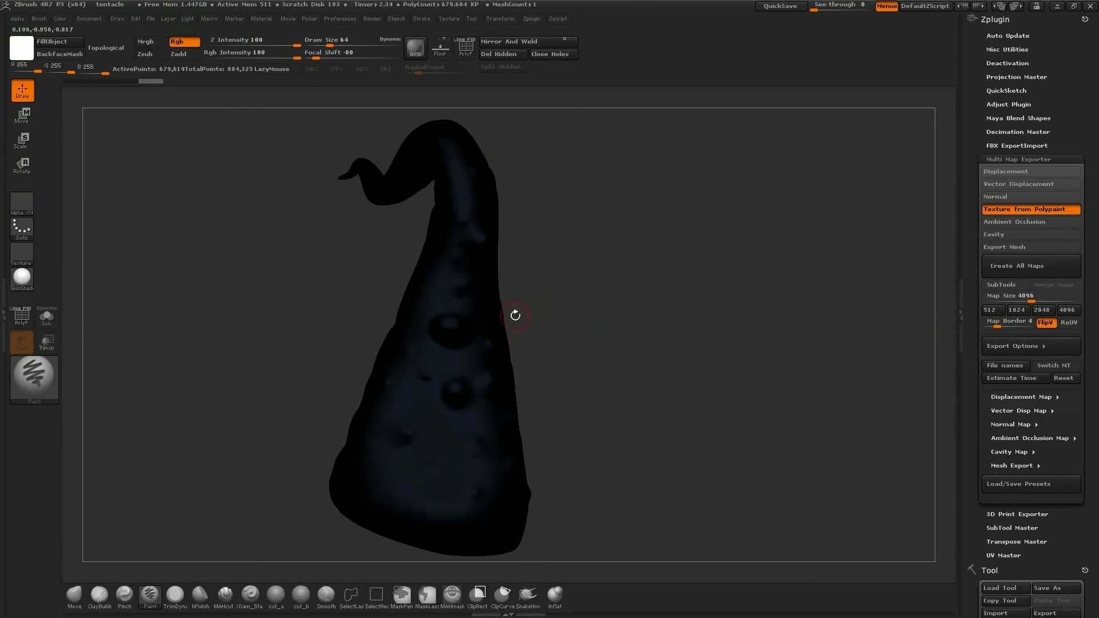
pyautogui.moveTo(616, 314); pyautogui.dragTo(578, 316)
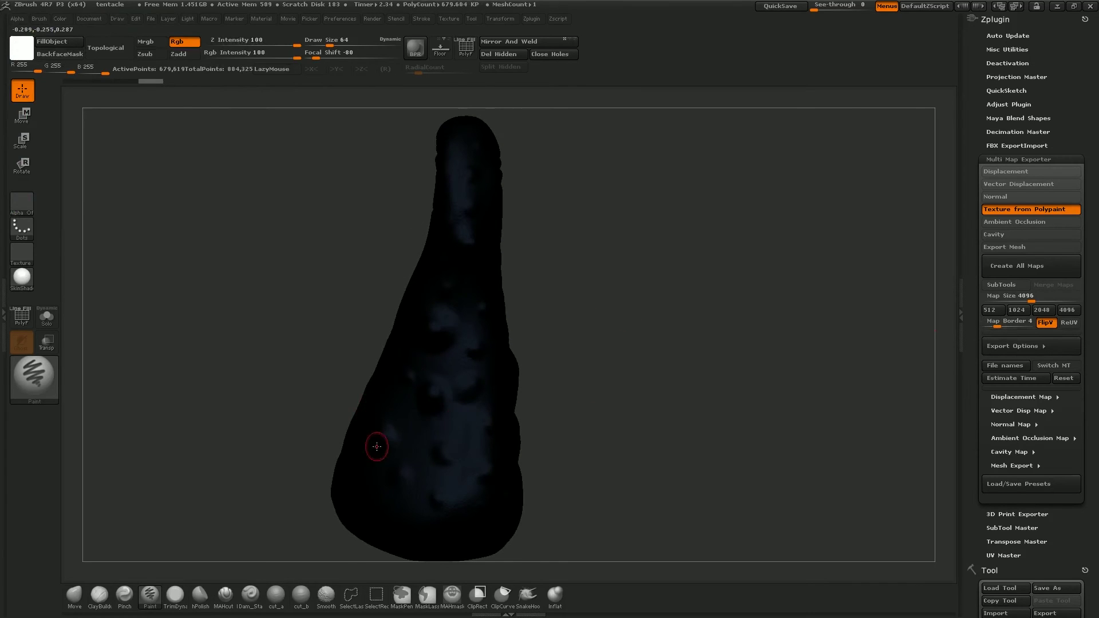
pyautogui.press('space')
pyautogui.press('s')
pyautogui.moveTo(366, 408)
pyautogui.mouseDown()
pyautogui.moveTo(378, 407)
pyautogui.moveTo(380, 430)
pyautogui.moveTo(521, 440)
pyautogui.mouseUp()
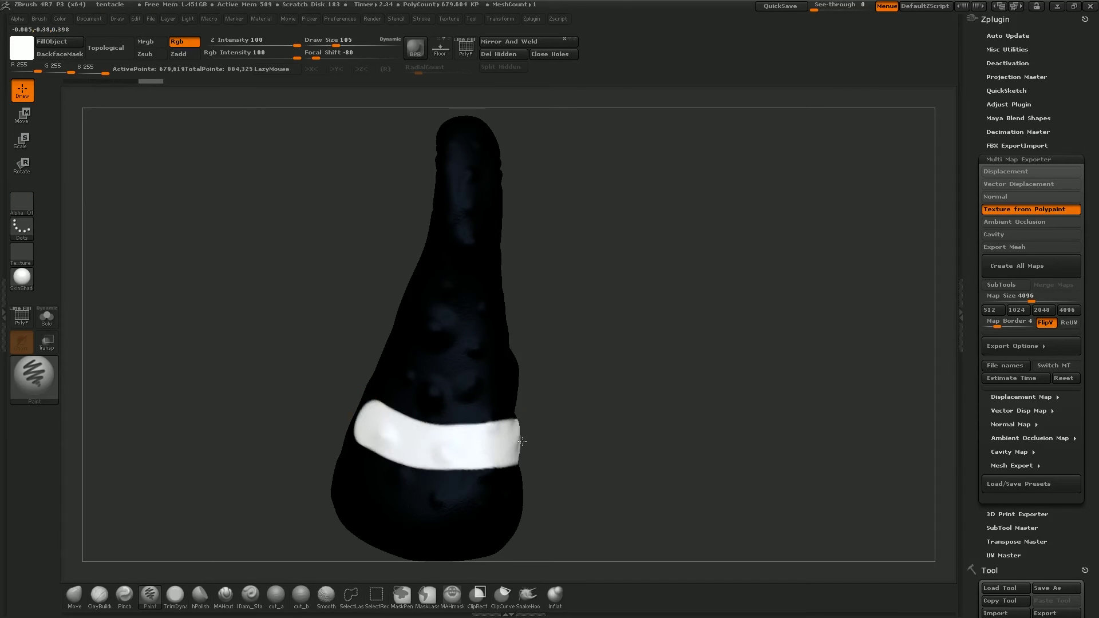
pyautogui.moveTo(376, 327)
pyautogui.mouseDown()
pyautogui.moveTo(441, 357)
pyautogui.moveTo(430, 350)
pyautogui.moveTo(498, 343)
pyautogui.mouseUp()
pyautogui.moveTo(421, 244); pyautogui.dragTo(476, 240)
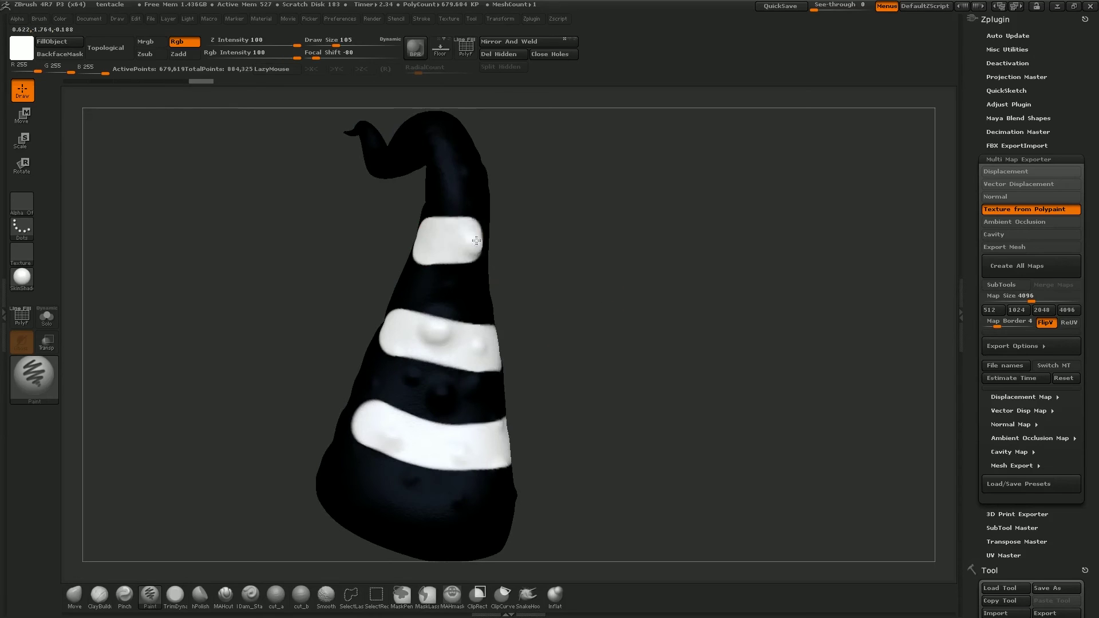
pyautogui.moveTo(422, 150); pyautogui.dragTo(484, 144)
pyautogui.moveTo(649, 200); pyautogui.dragTo(916, 118)
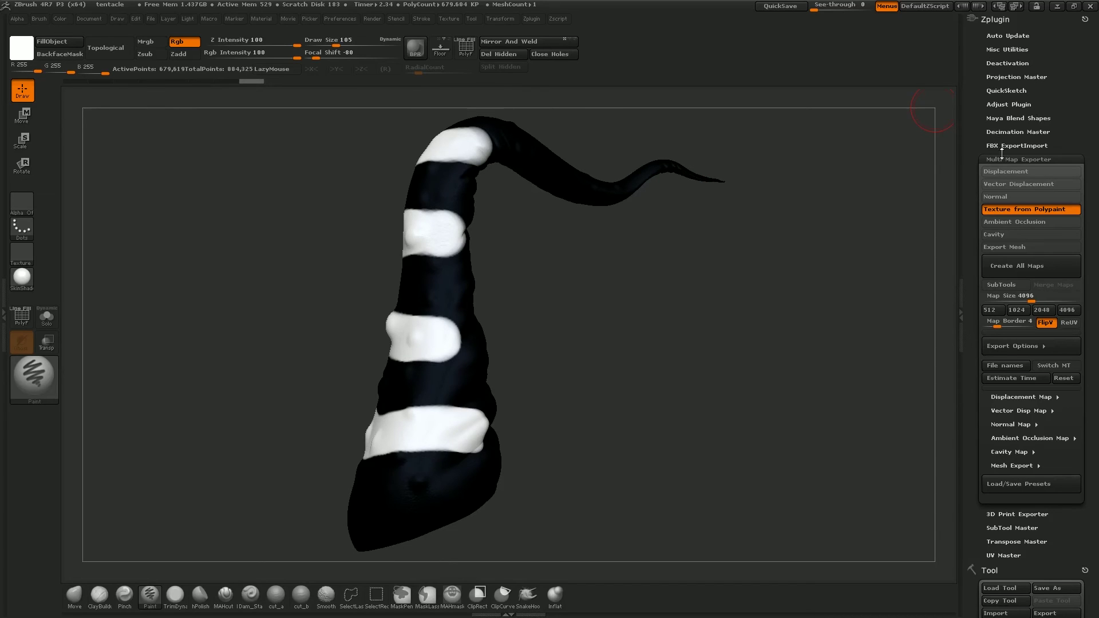
# Create the texture-from-polypaint map with Multi Map Exporter and save it inside the maya folder under the name z.
pyautogui.scroll(-3, 1008, 147)
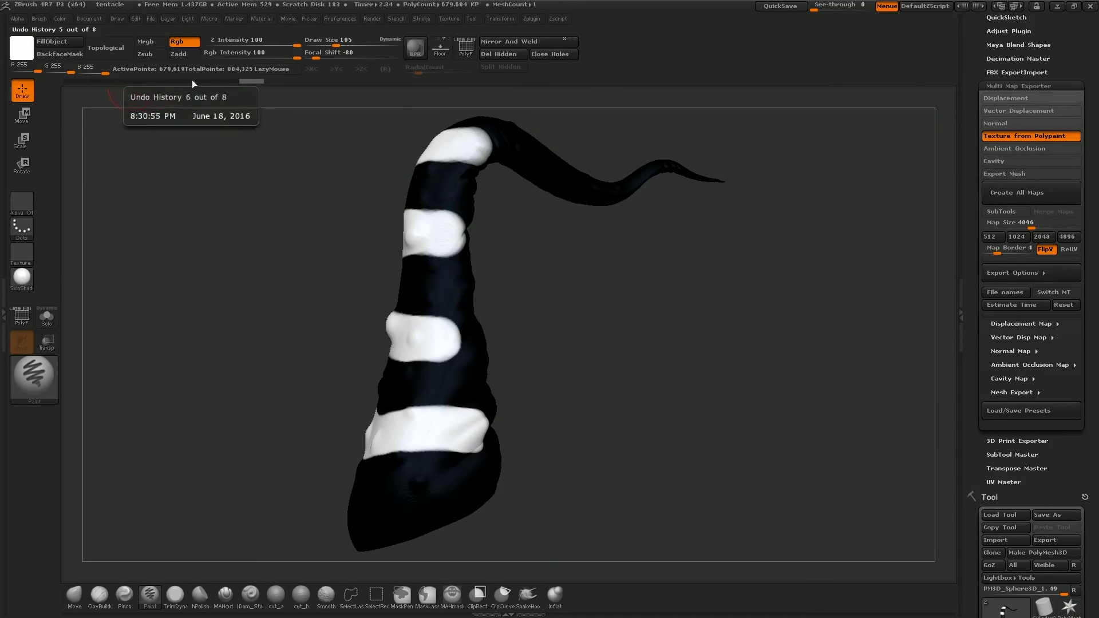
pyautogui.moveTo(336, 245); pyautogui.dragTo(524, 256)
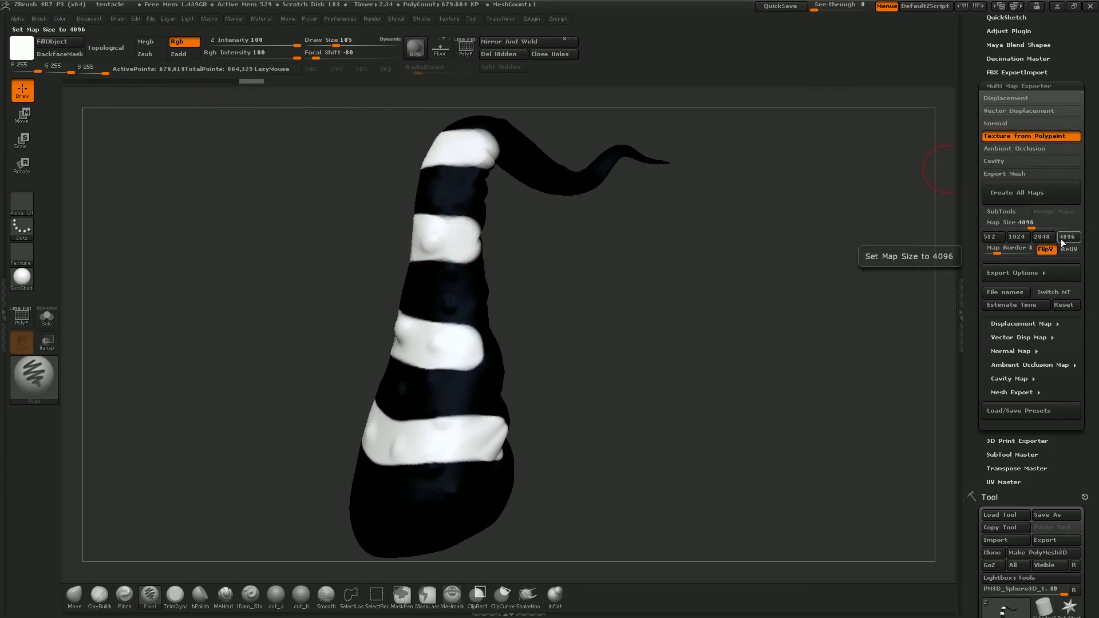
pyautogui.click(1026, 196)
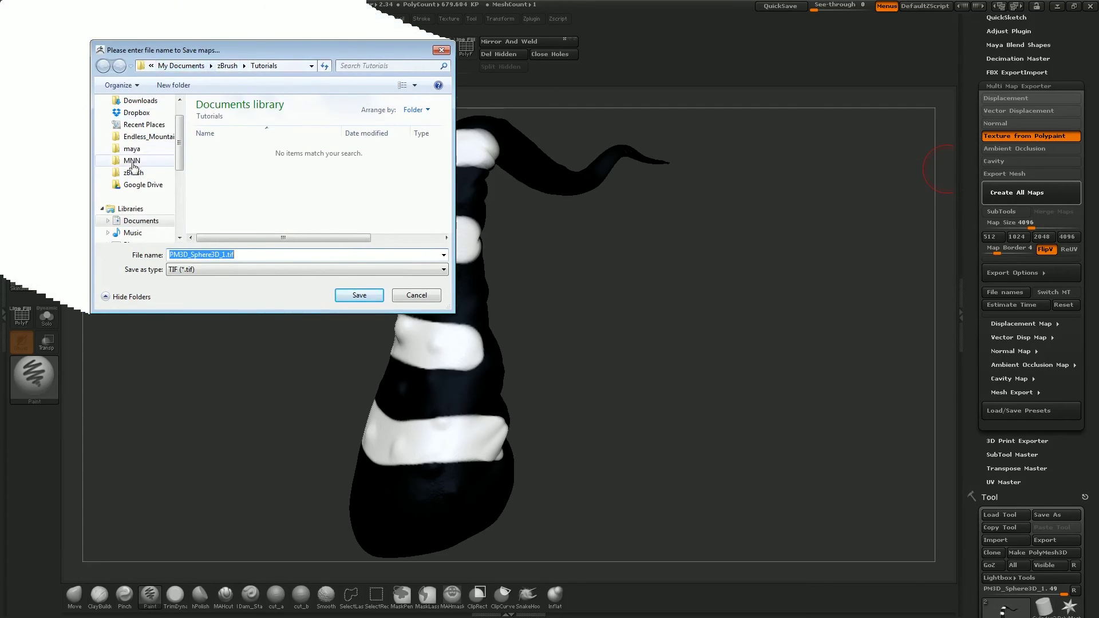
pyautogui.click(132, 148)
pyautogui.scroll(-3, 240, 205)
pyautogui.doubleClick(229, 167)
pyautogui.doubleClick(229, 228)
pyautogui.write('z')
pyautogui.press('Return')
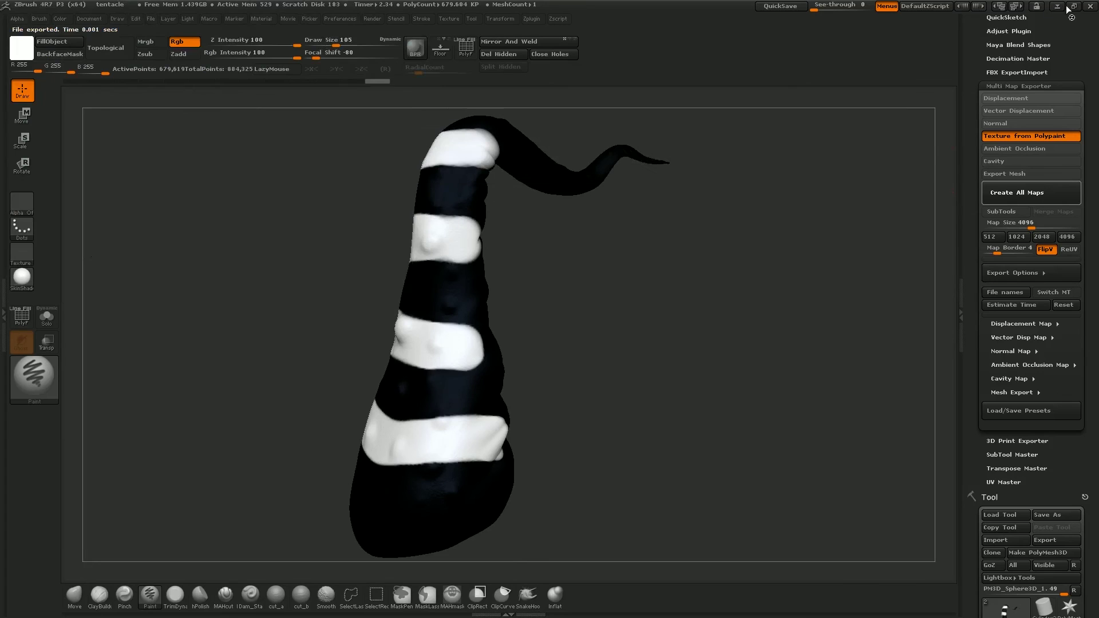
# Return to Maya's Hypershade, review the SSS_ specular connections and try to cancel the current render.
pyautogui.click(624, 196)
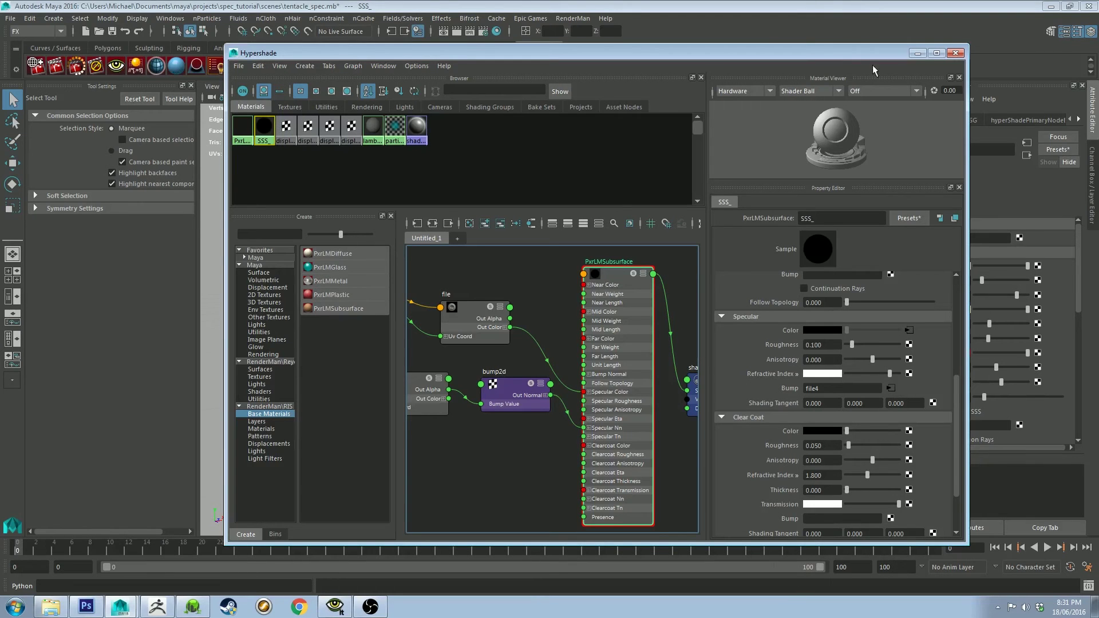
pyautogui.keyDown('alt'); pyautogui.moveTo(533, 300); pyautogui.dragTo(464, 248, button='middle'); pyautogui.keyUp('alt')
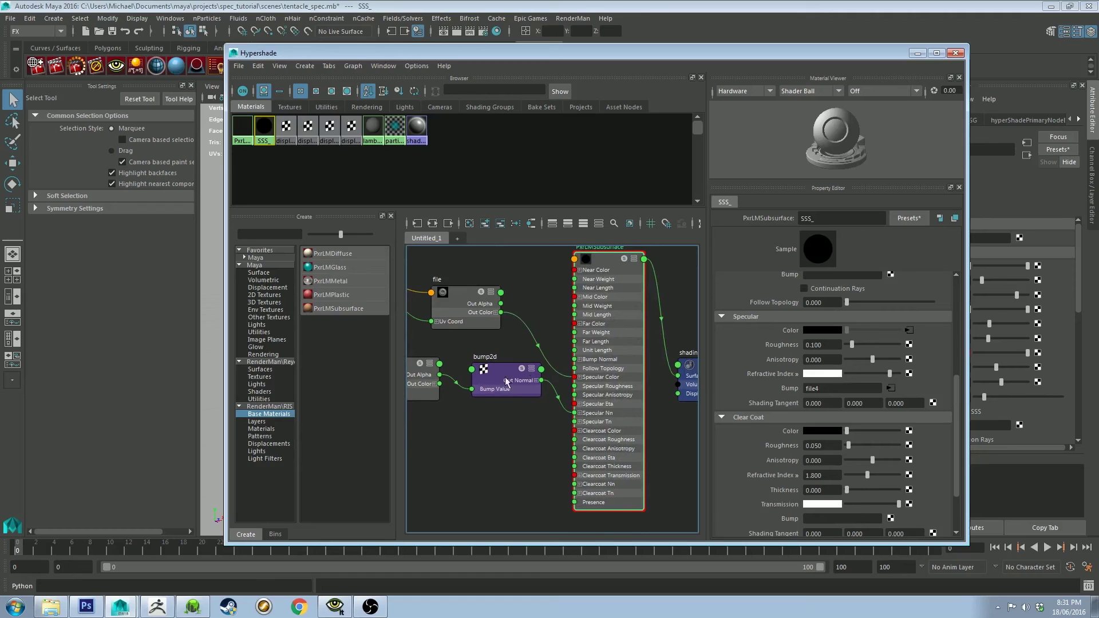
pyautogui.click(96, 66)
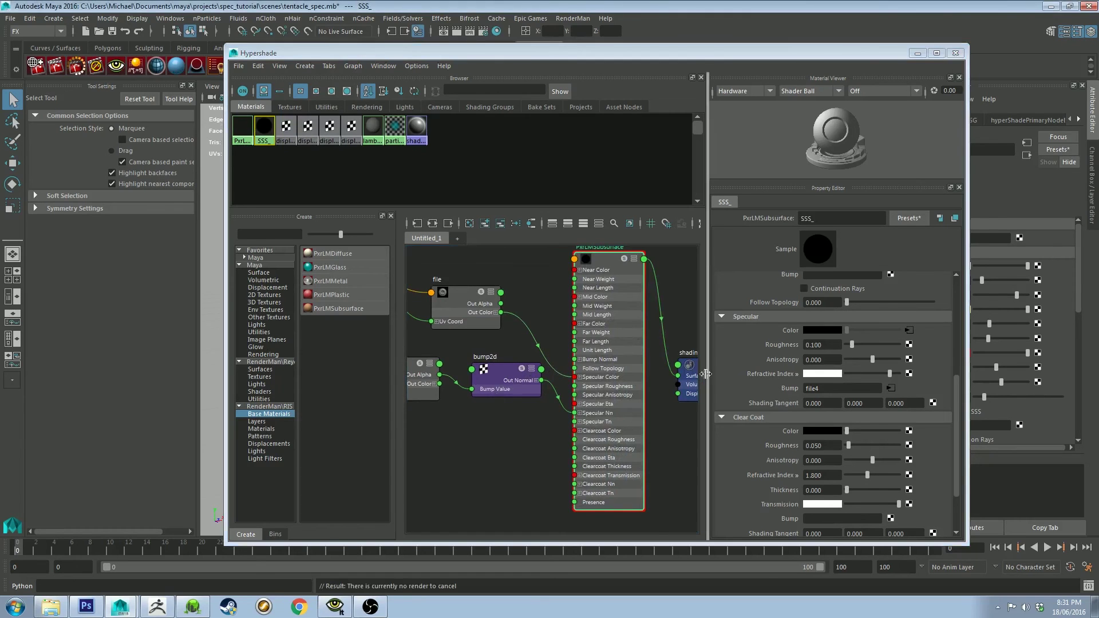
# Load zbrush_specPM3D_Sphere3D_1-TM_u0_v0.tif from sourceimages as the image of the file texture feeding SSS_'s specular color.
pyautogui.click(909, 330)
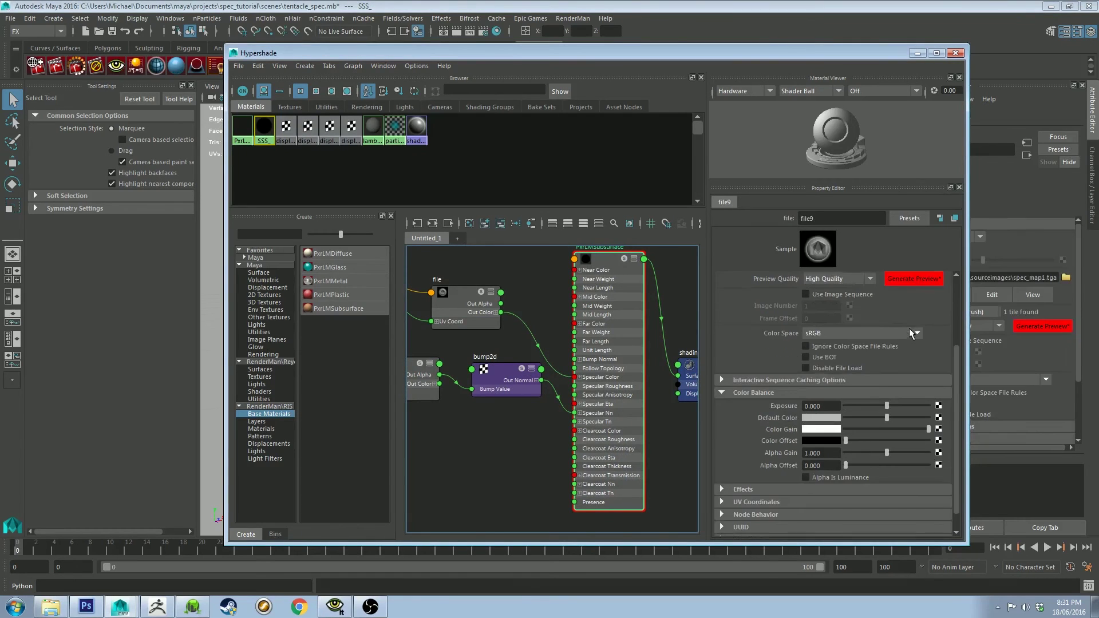
pyautogui.click(941, 333)
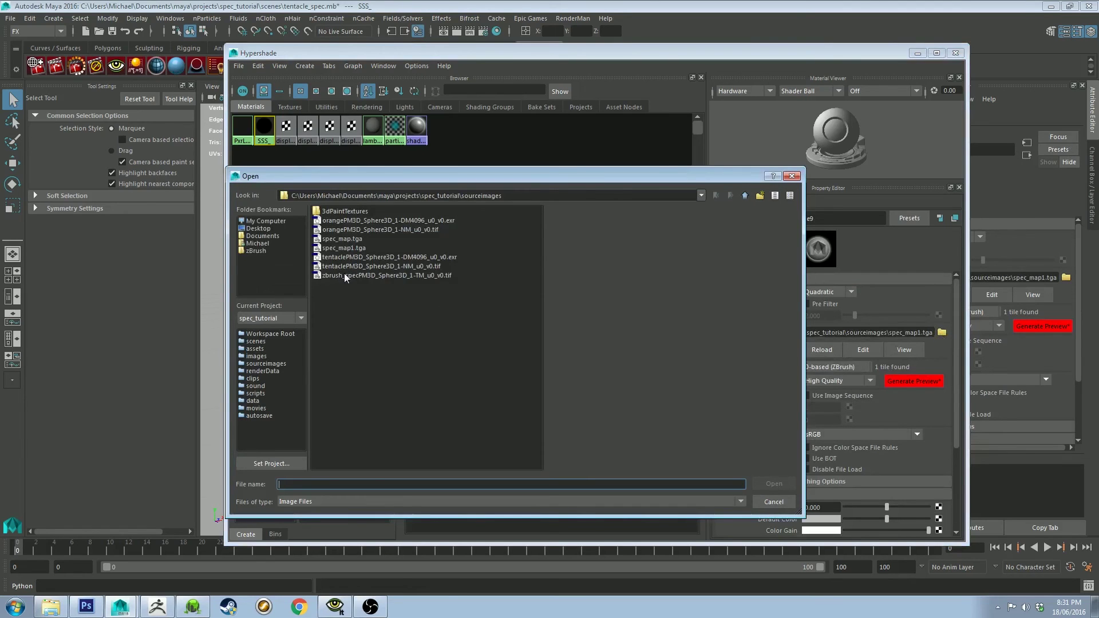
pyautogui.click(320, 276)
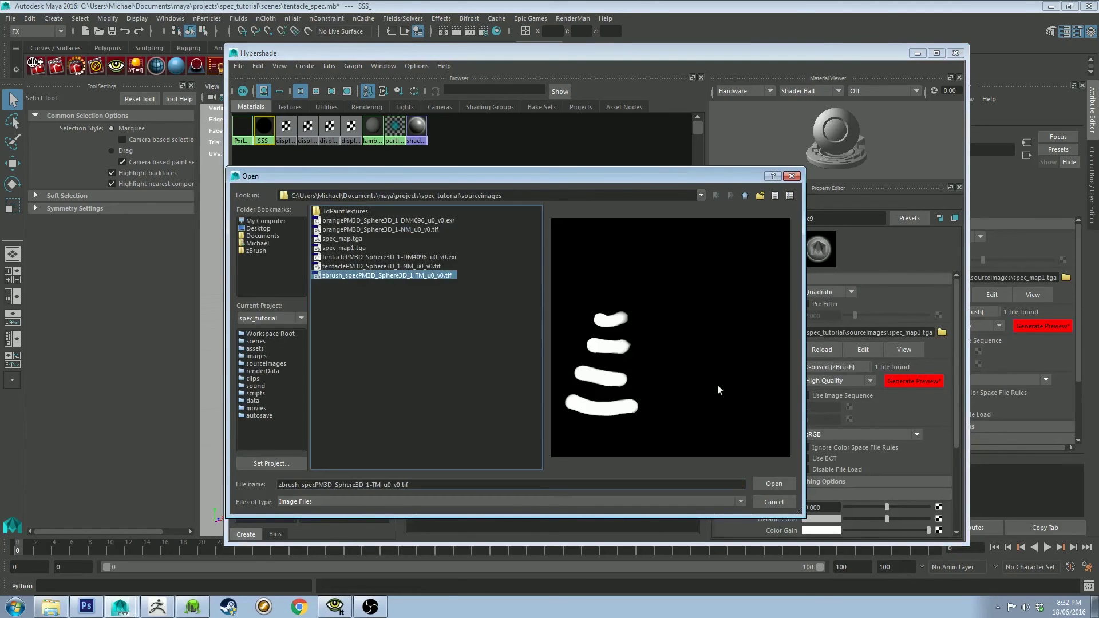
pyautogui.click(774, 483)
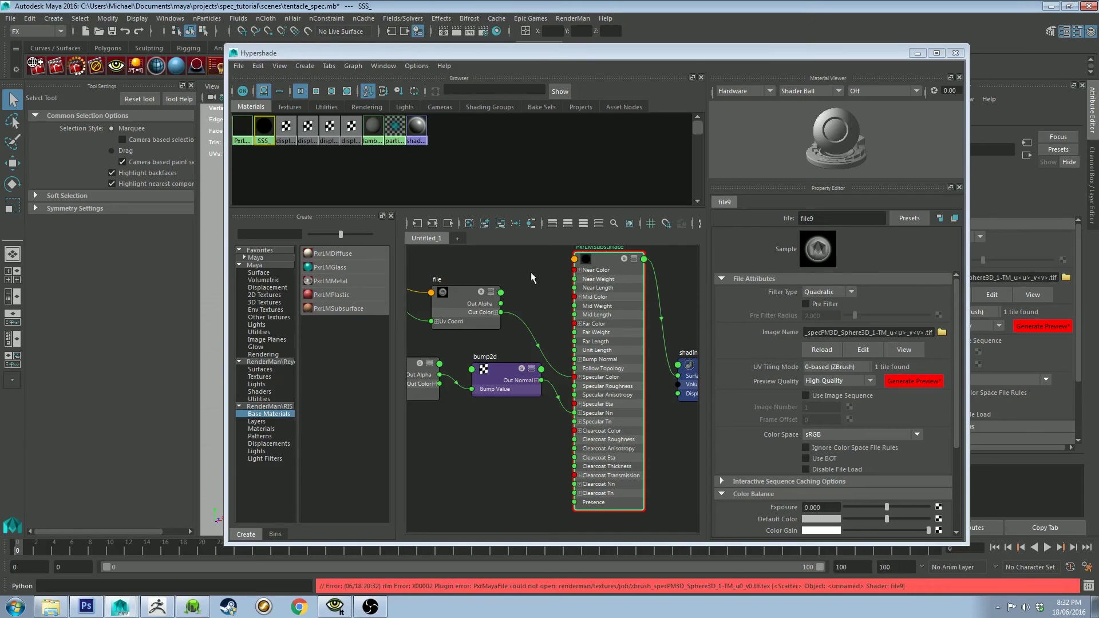
# Move the Hypershade aside, adjust the perspective view of the tentacle and start a RenderMan render.
pyautogui.moveTo(547, 53); pyautogui.dragTo(1098, 65)
pyautogui.keyDown('alt'); pyautogui.moveTo(521, 274); pyautogui.dragTo(601, 297); pyautogui.keyUp('alt')
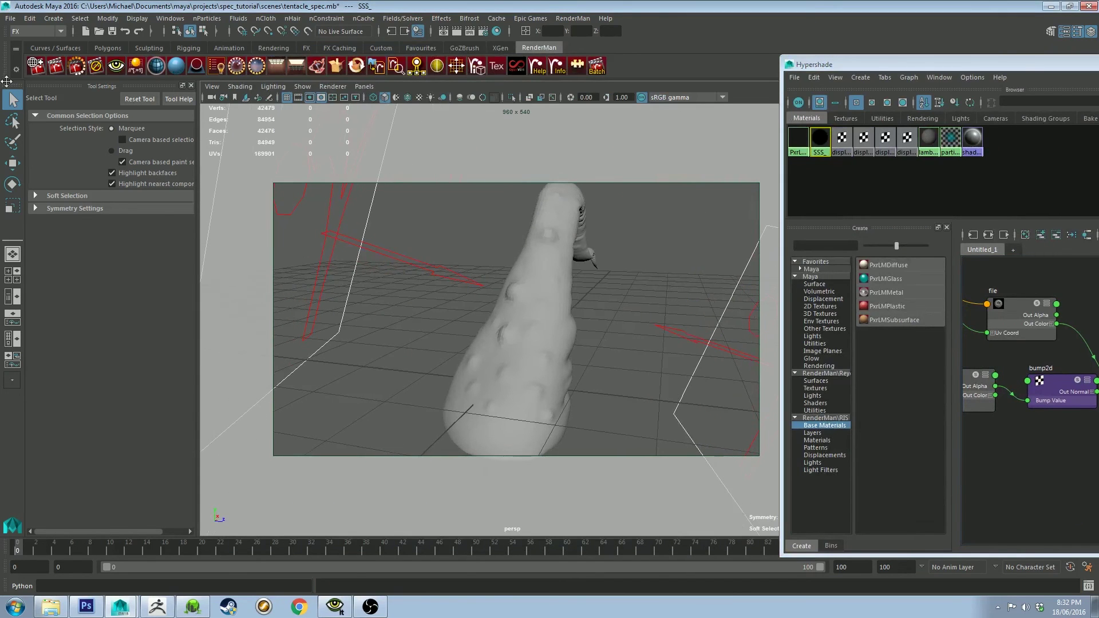
pyautogui.click(76, 66)
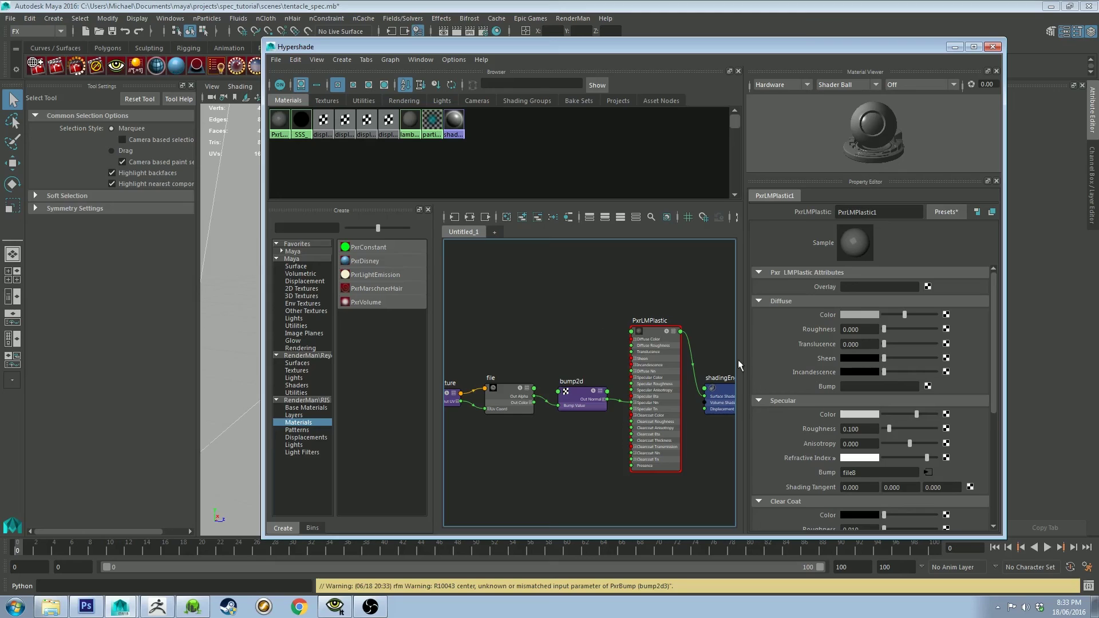
# Switch to Photoshop to view the painted spec_map.tga and return to Maya's Hypershade.
pyautogui.scroll(-1, 772, 354)
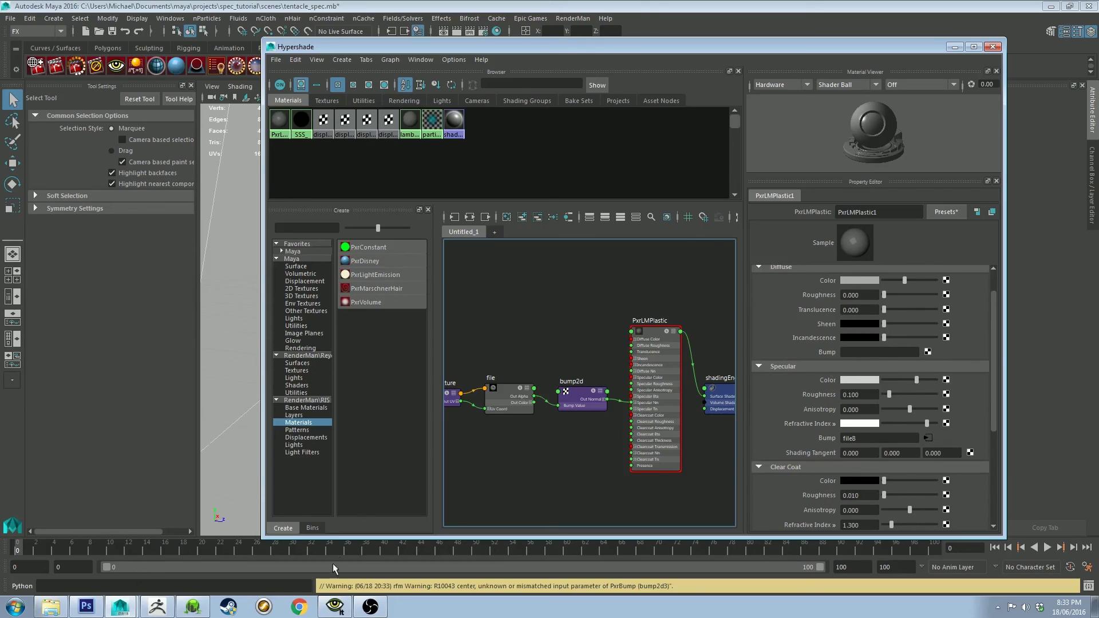
pyautogui.hotkey('alt', 'Tab')
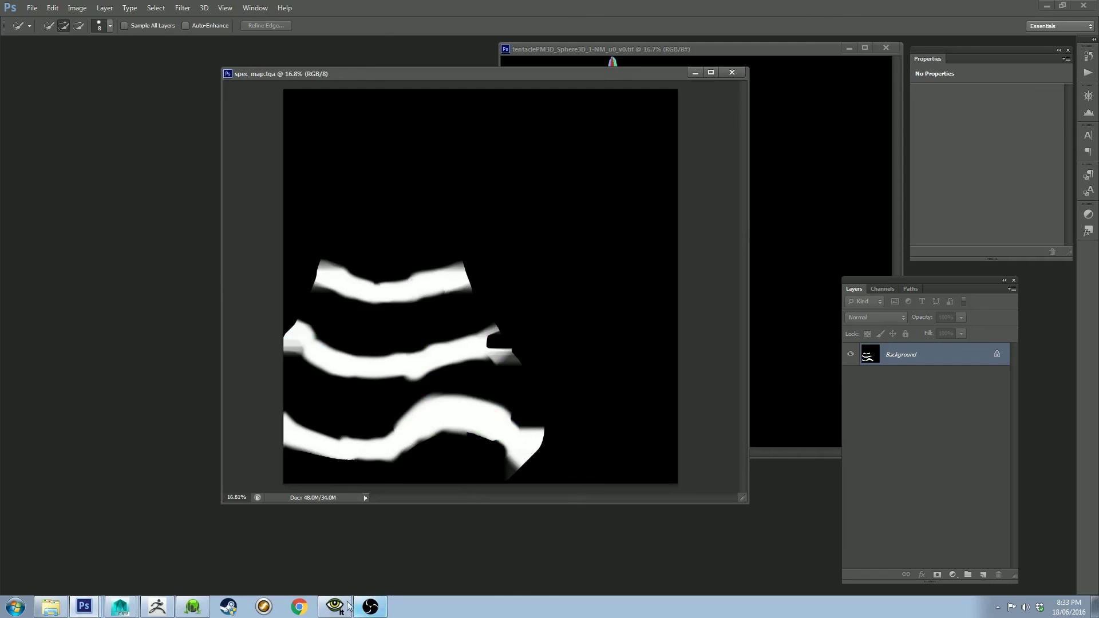
pyautogui.click(120, 608)
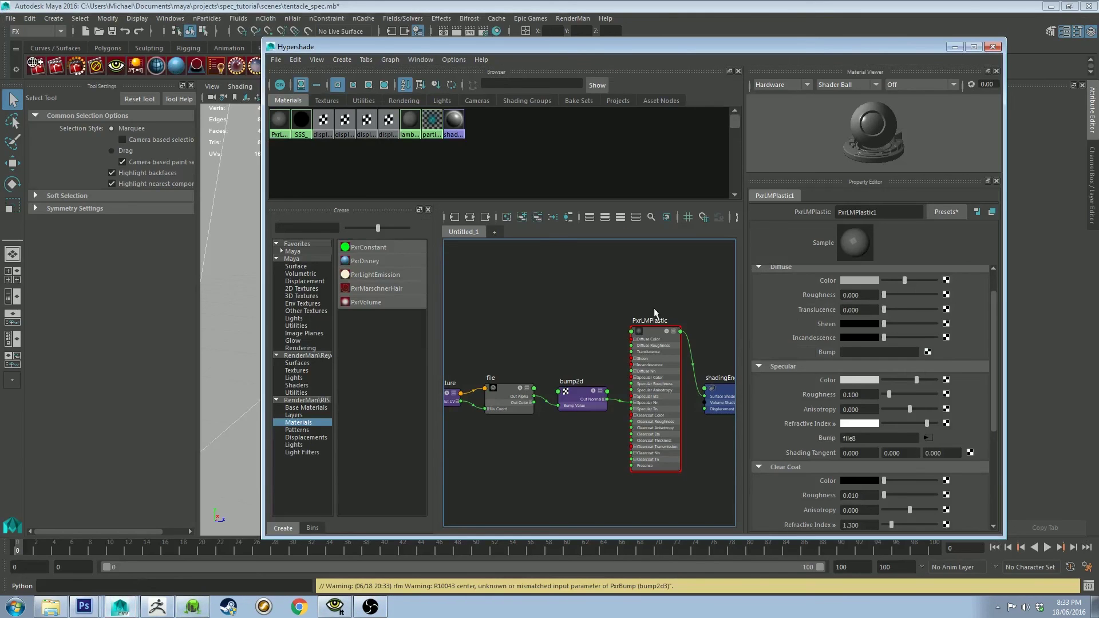
# Examine the PxrLMPlastic1 material's attributes and its node network from place2dTexture through bump2d to the shading engine.
pyautogui.press('a')
pyautogui.moveTo(661, 282)
pyautogui.keyDown('alt'); pyautogui.mouseDown(button='middle')
pyautogui.moveTo(625, 295)
pyautogui.moveTo(701, 276)
pyautogui.moveTo(644, 294)
pyautogui.moveTo(654, 297)
pyautogui.mouseUp(button='middle'); pyautogui.keyUp('alt')
pyautogui.scroll(2, 653, 296)
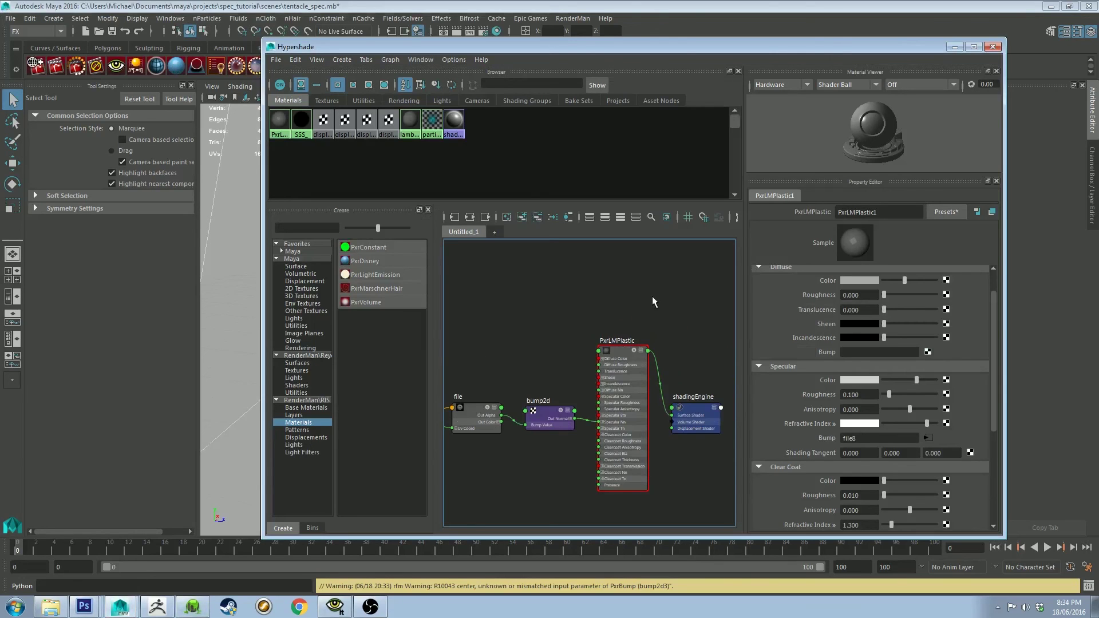
pyautogui.scroll(1, 900, 348)
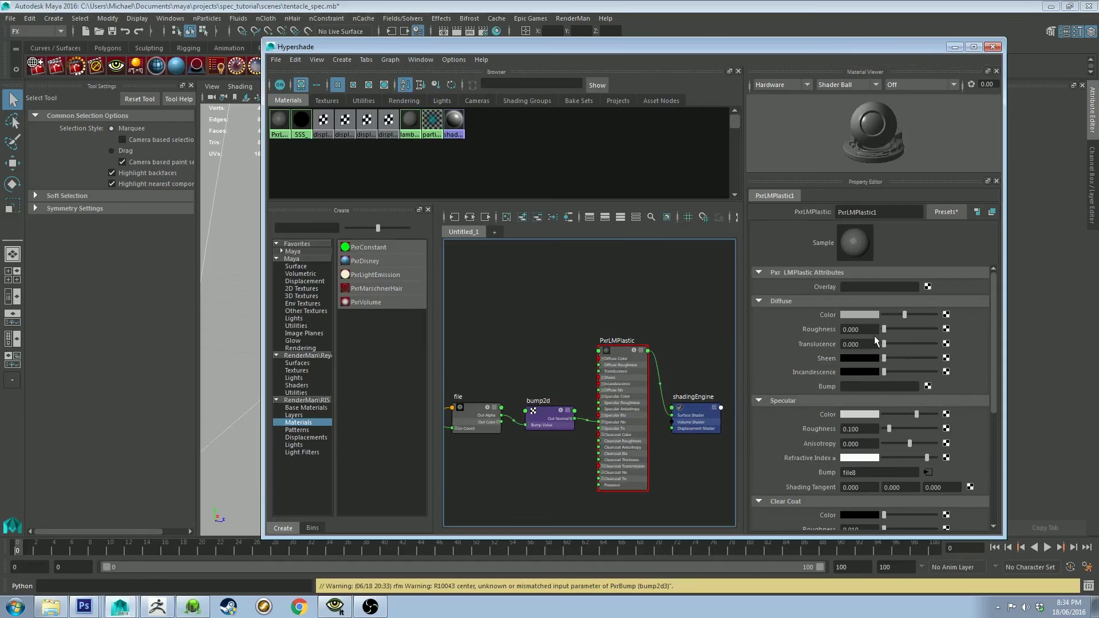
pyautogui.scroll(-2, 570, 335)
pyautogui.keyDown('alt'); pyautogui.moveTo(561, 331); pyautogui.dragTo(611, 290, button='middle'); pyautogui.keyUp('alt')
pyautogui.scroll(2, 623, 308)
pyautogui.scroll(-2, 627, 307)
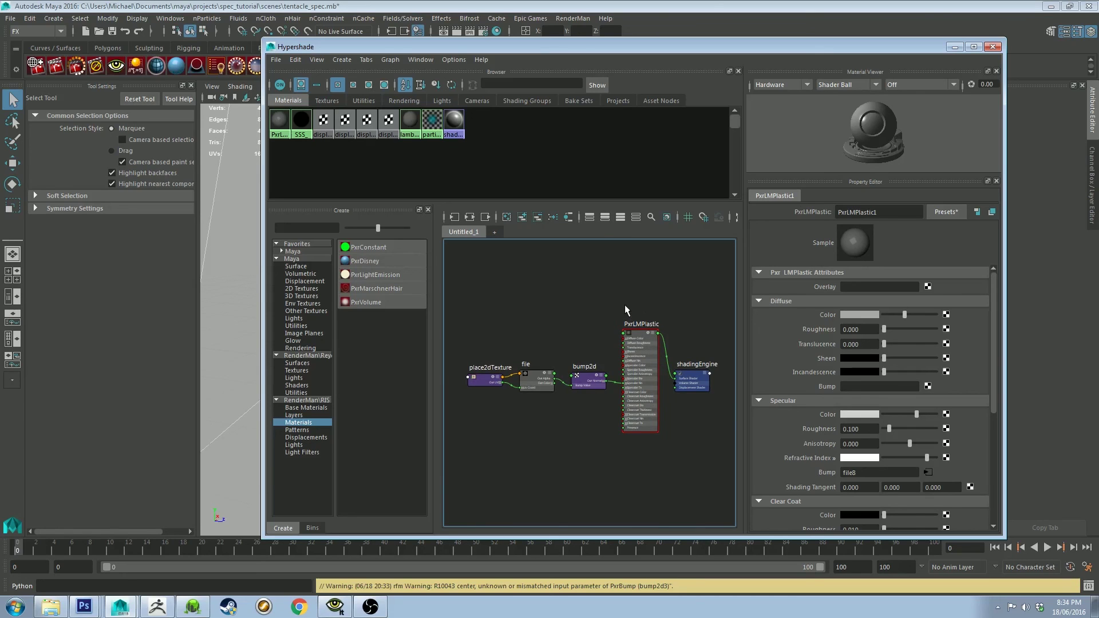
pyautogui.scroll(2, 624, 309)
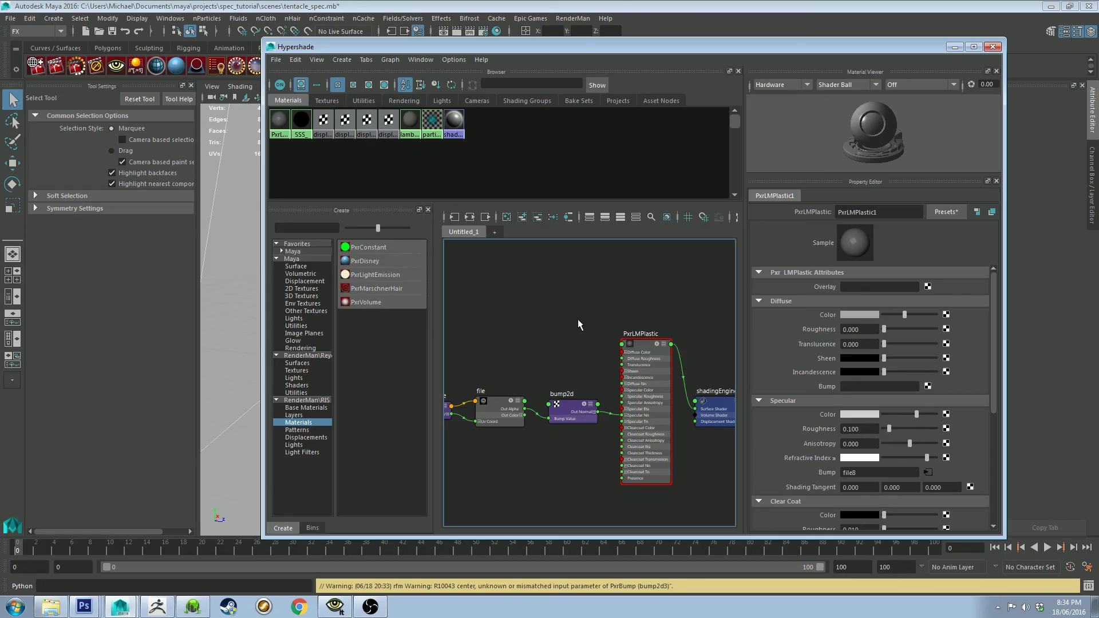
pyautogui.scroll(-2, 578, 318)
pyautogui.keyDown('alt'); pyautogui.moveTo(545, 308); pyautogui.dragTo(560, 314, button='middle'); pyautogui.keyUp('alt')
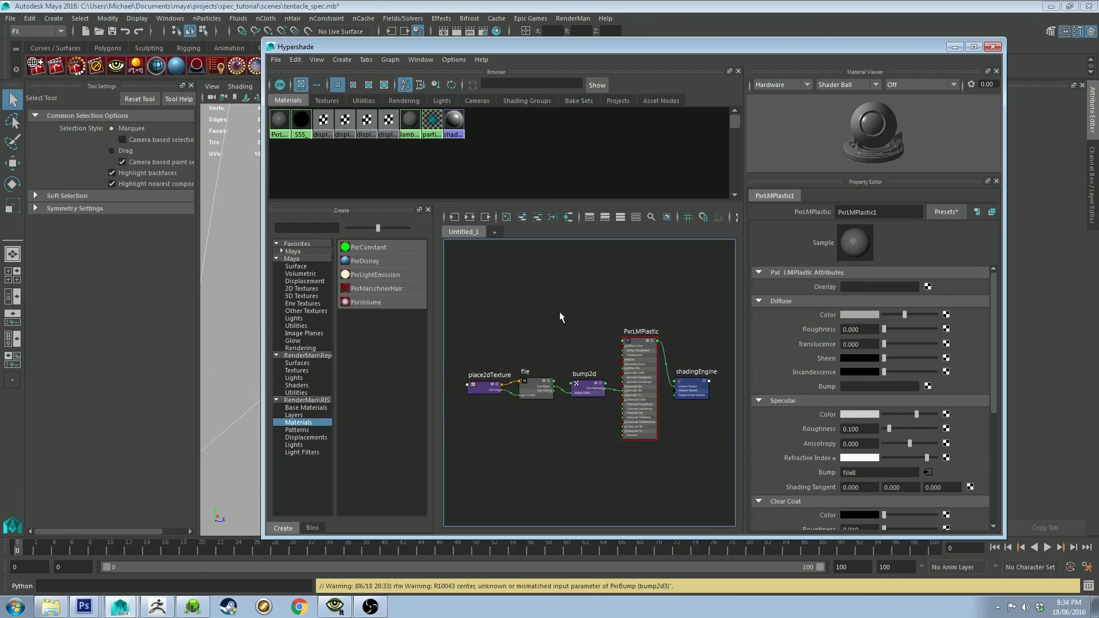